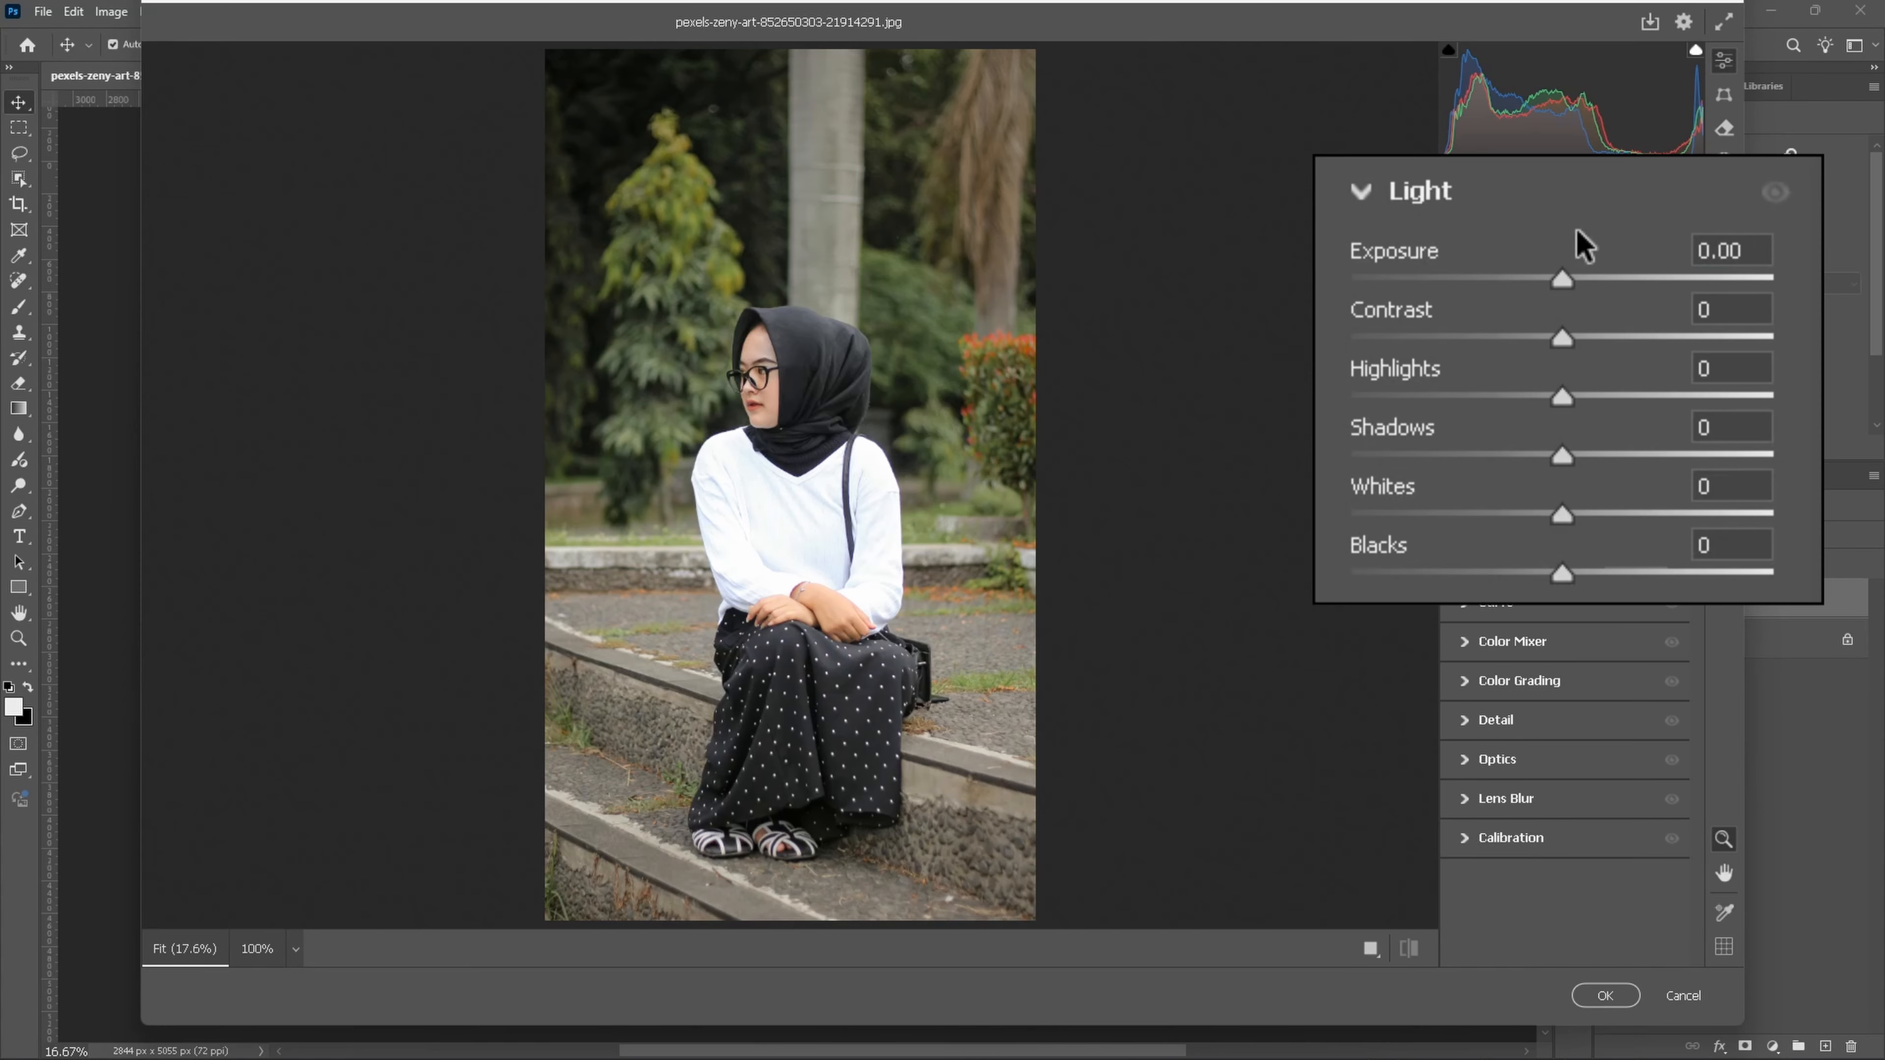
# Step: Set the Light adjustments to Exposure +0.20, Contrast -10, Highlights -35, Shadows +25, Whites +10 and Blacks -10
pyautogui.moveTo(1579, 236); pyautogui.dragTo(1600, 317)
pyautogui.moveTo(1632, 388); pyautogui.dragTo(1642, 425)
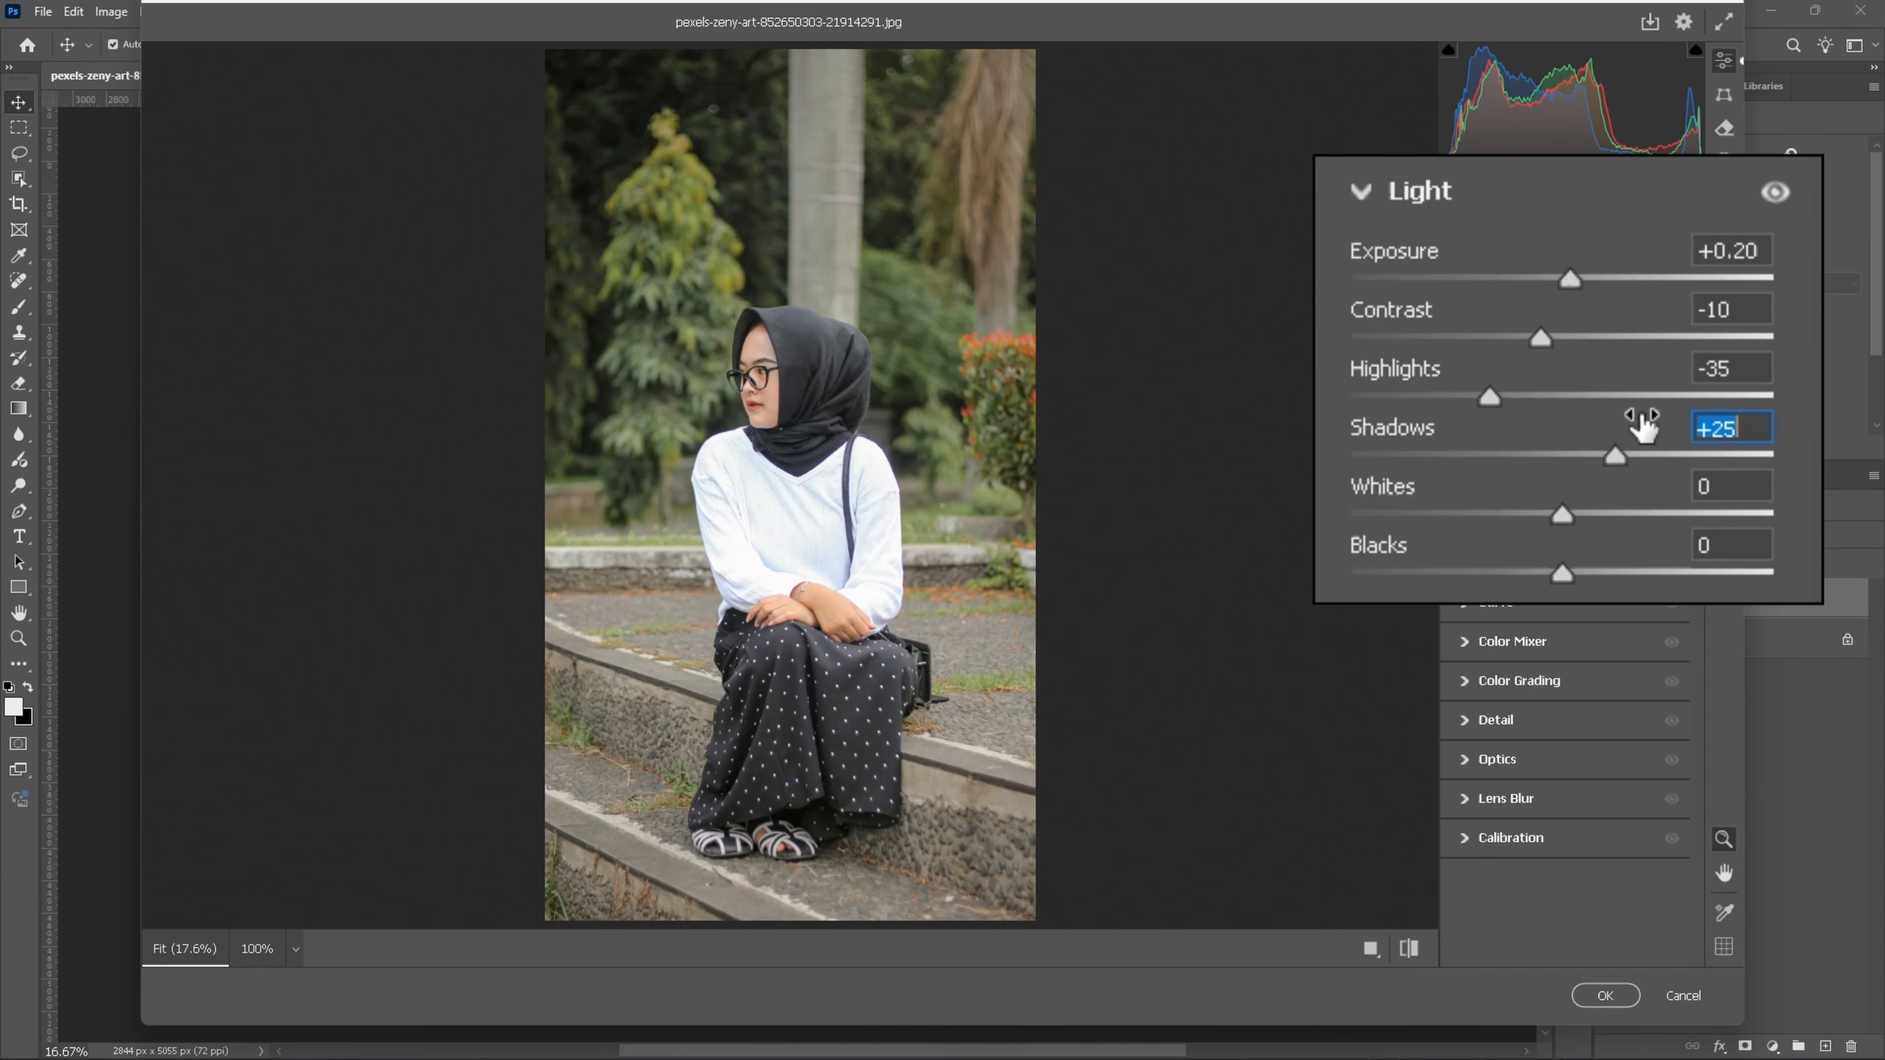
pyautogui.moveTo(1578, 492); pyautogui.dragTo(1595, 550)
pyautogui.click(1774, 194)
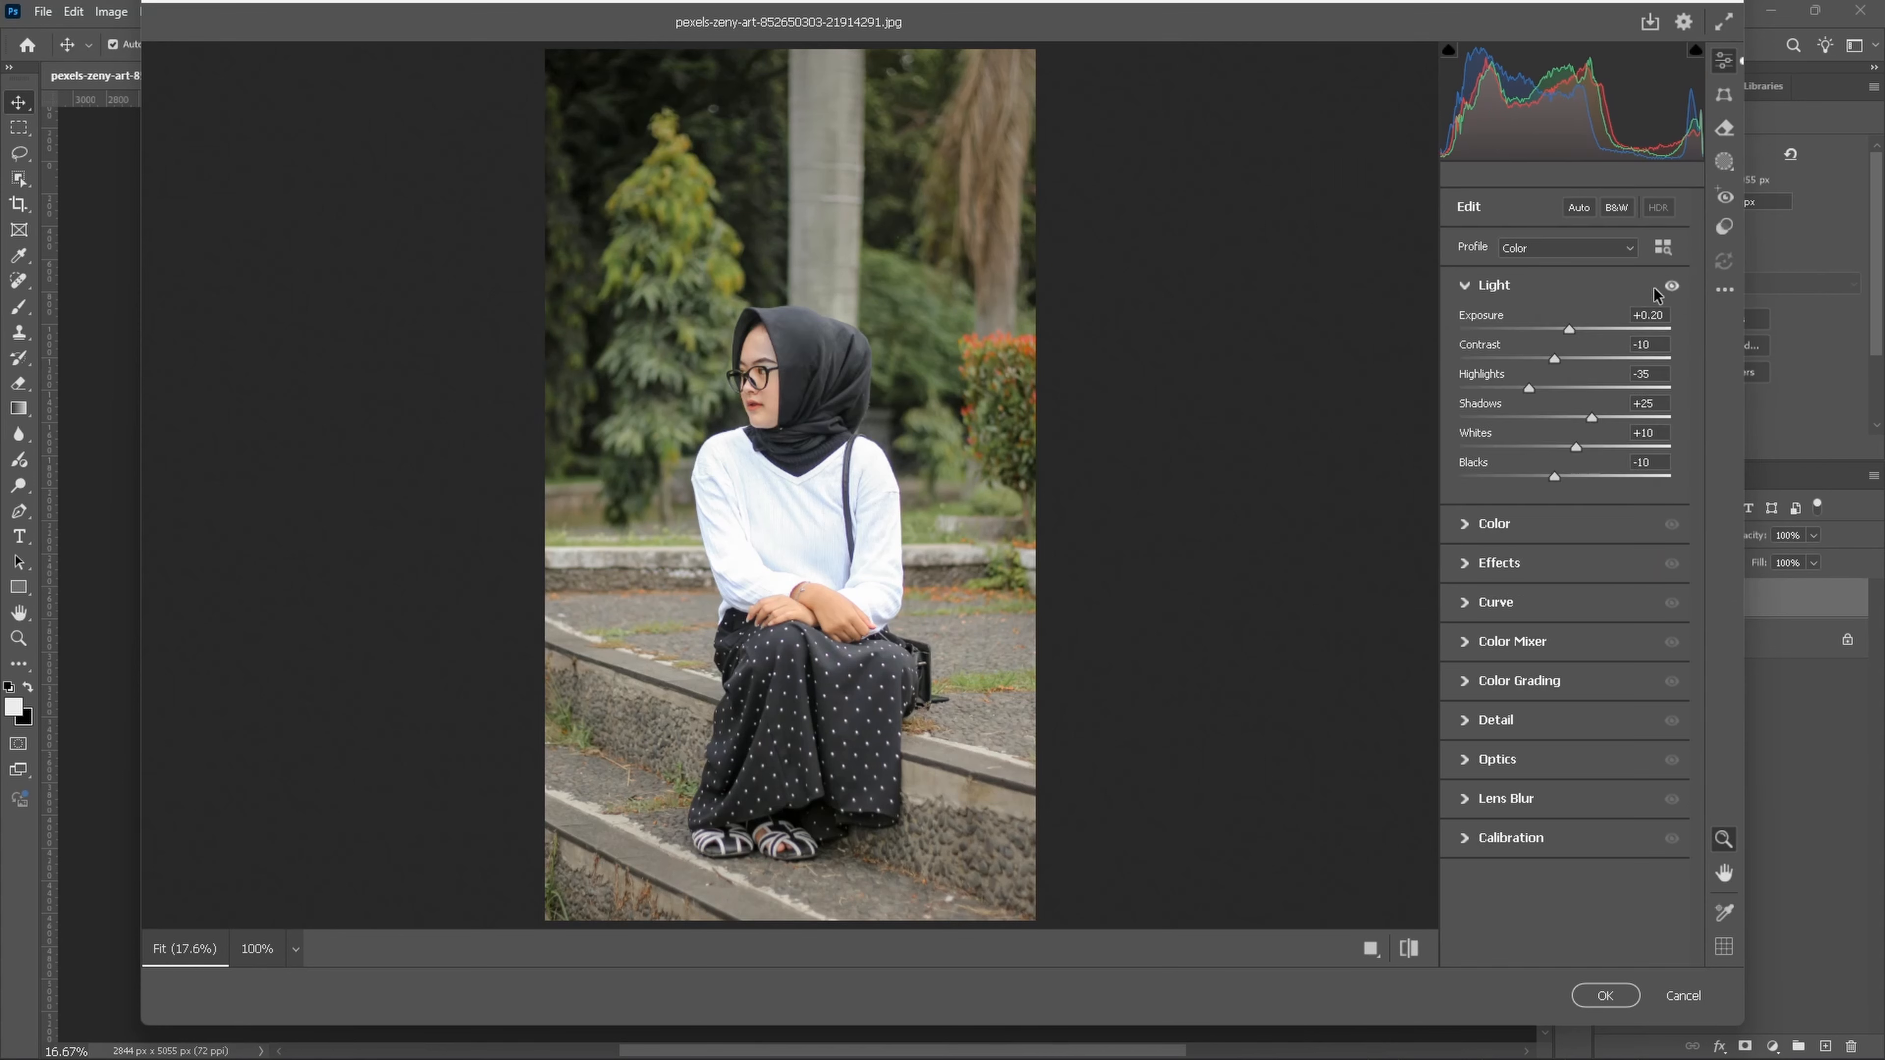
pyautogui.click(1492, 295)
# Step: Set the Effects adjustments to Texture +5, Clarity +5 and Vignette -5
pyautogui.click(1502, 365)
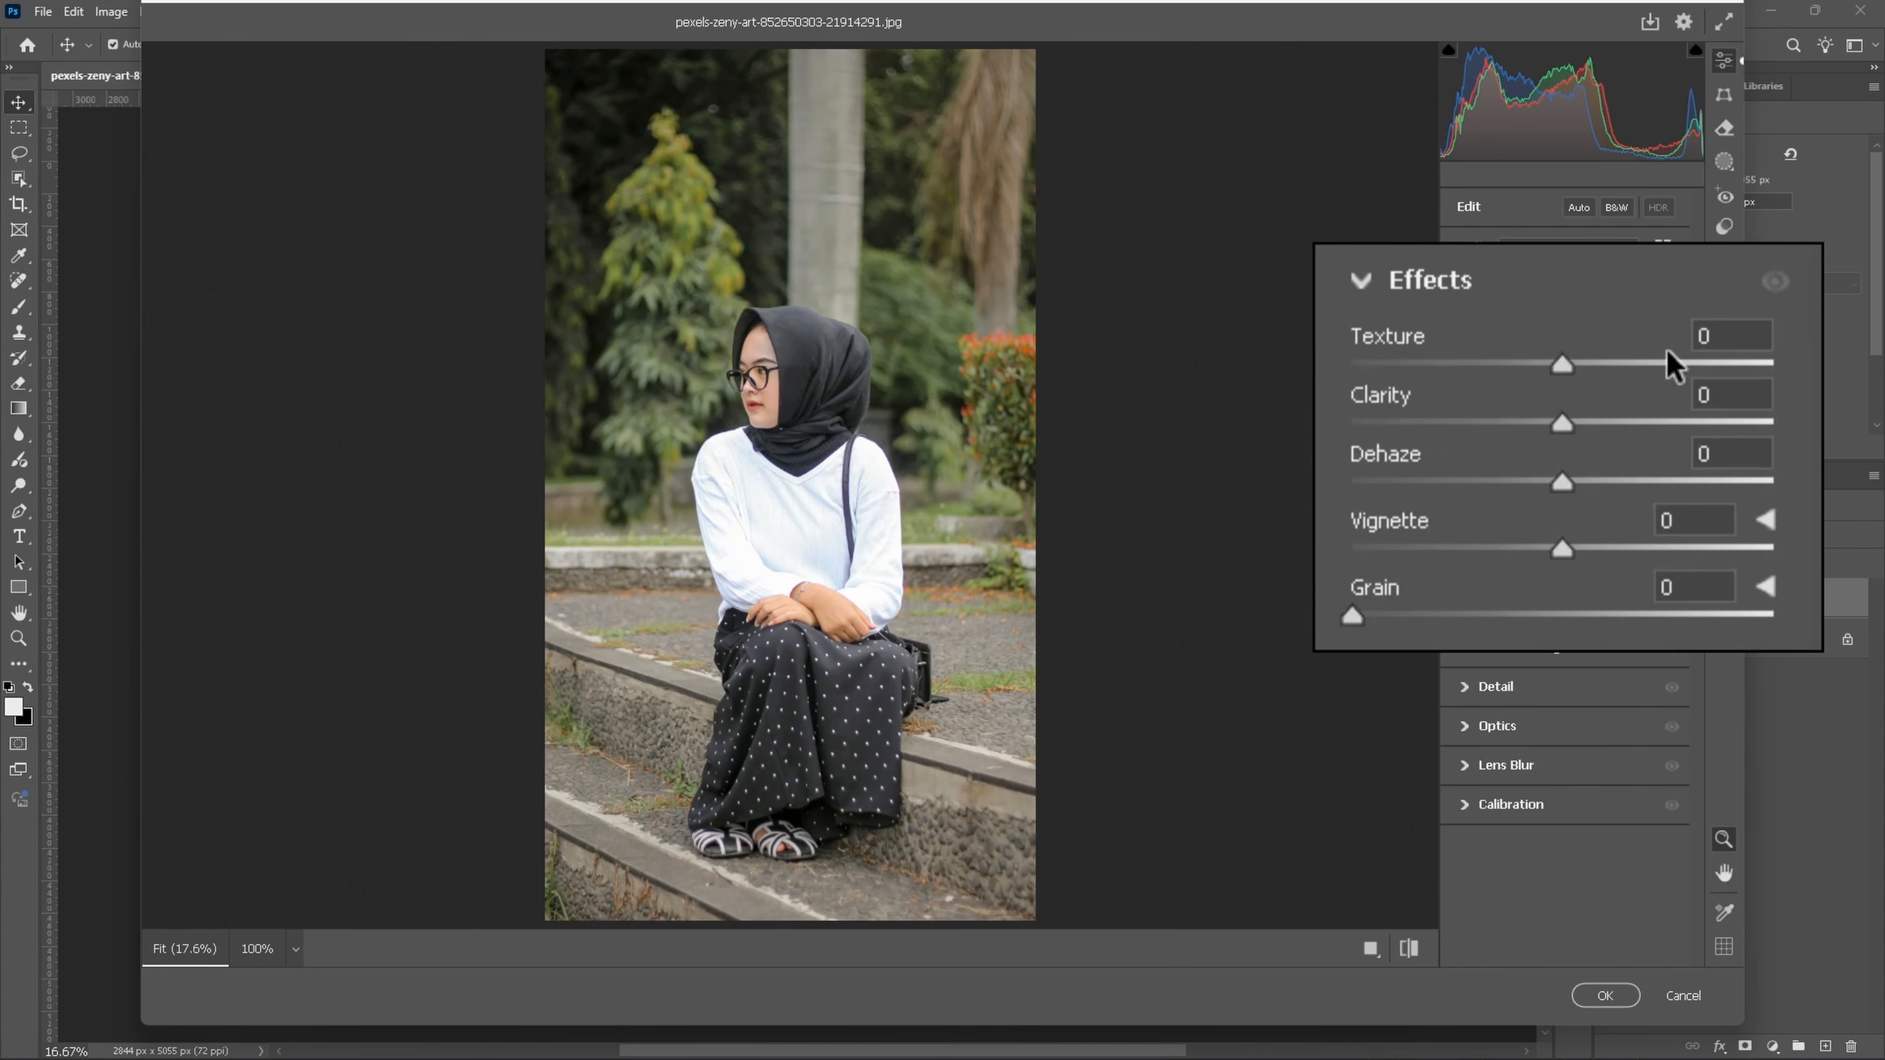
pyautogui.moveTo(1596, 352); pyautogui.dragTo(1603, 336)
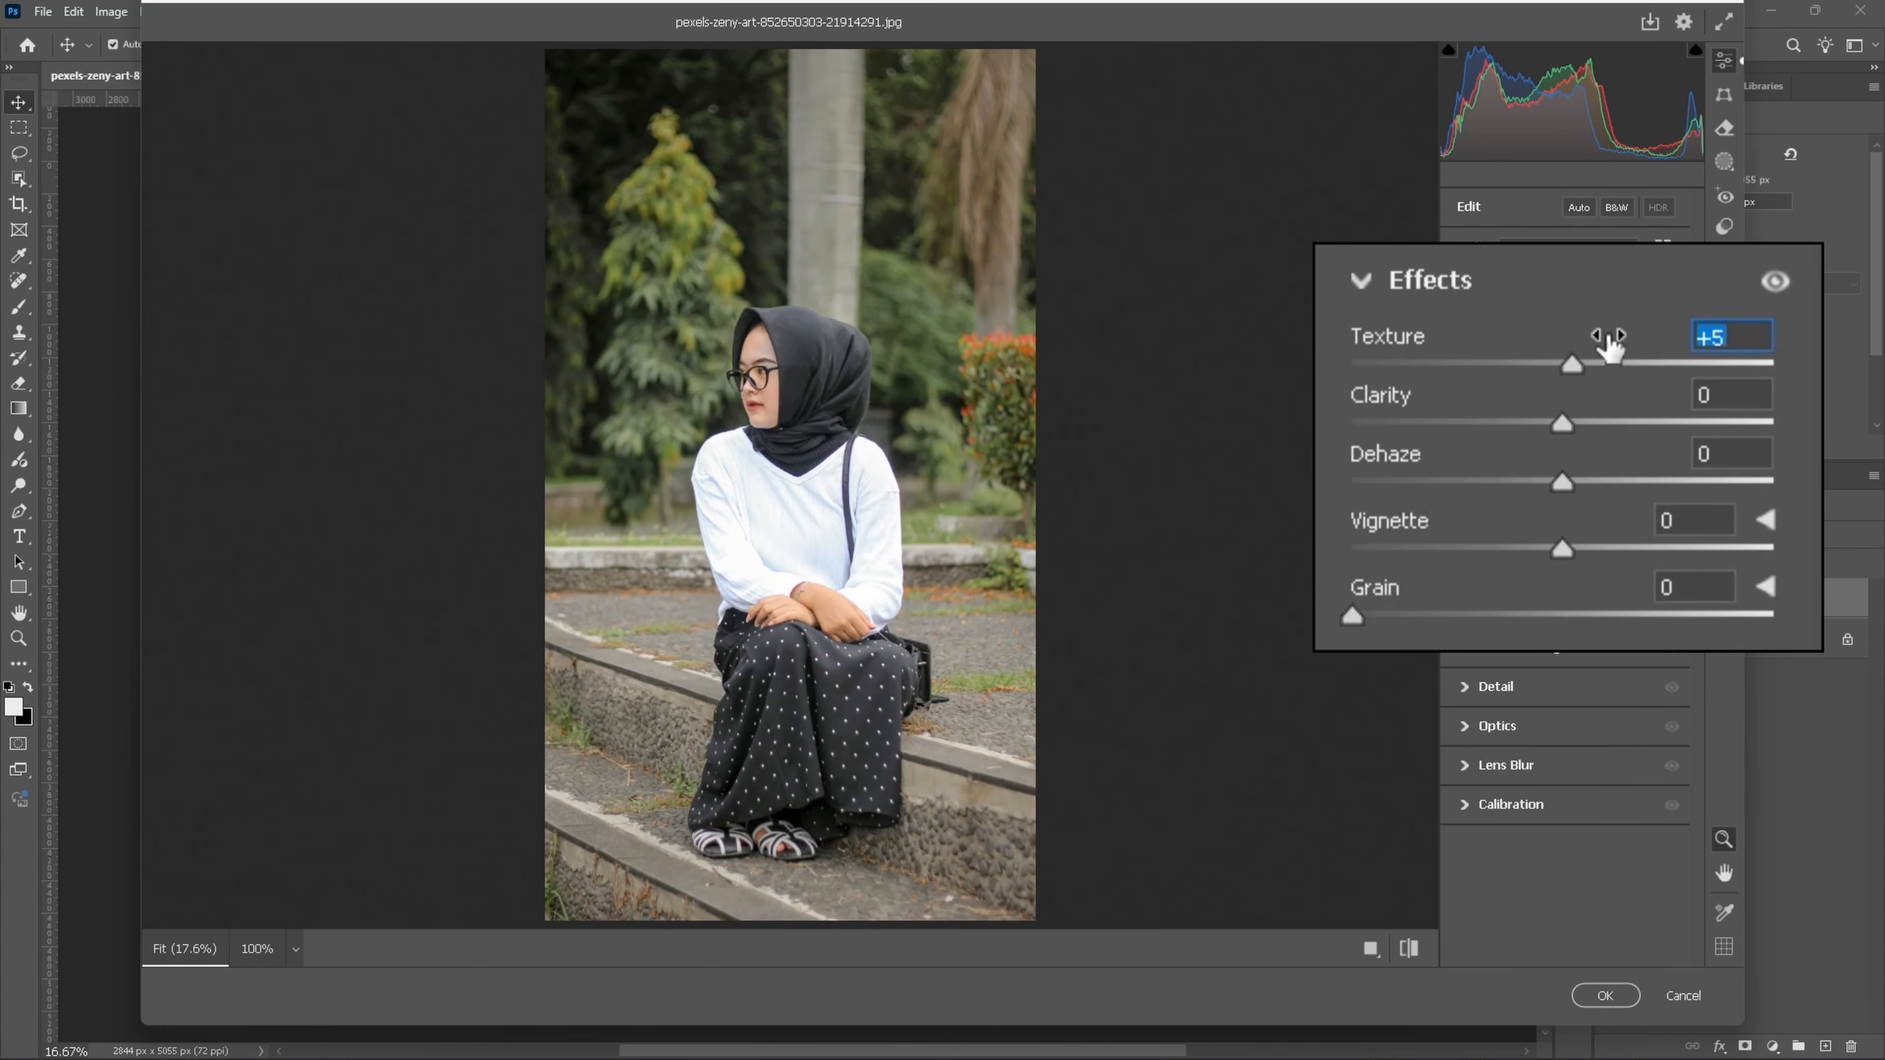
pyautogui.moveTo(1582, 408); pyautogui.dragTo(1625, 401)
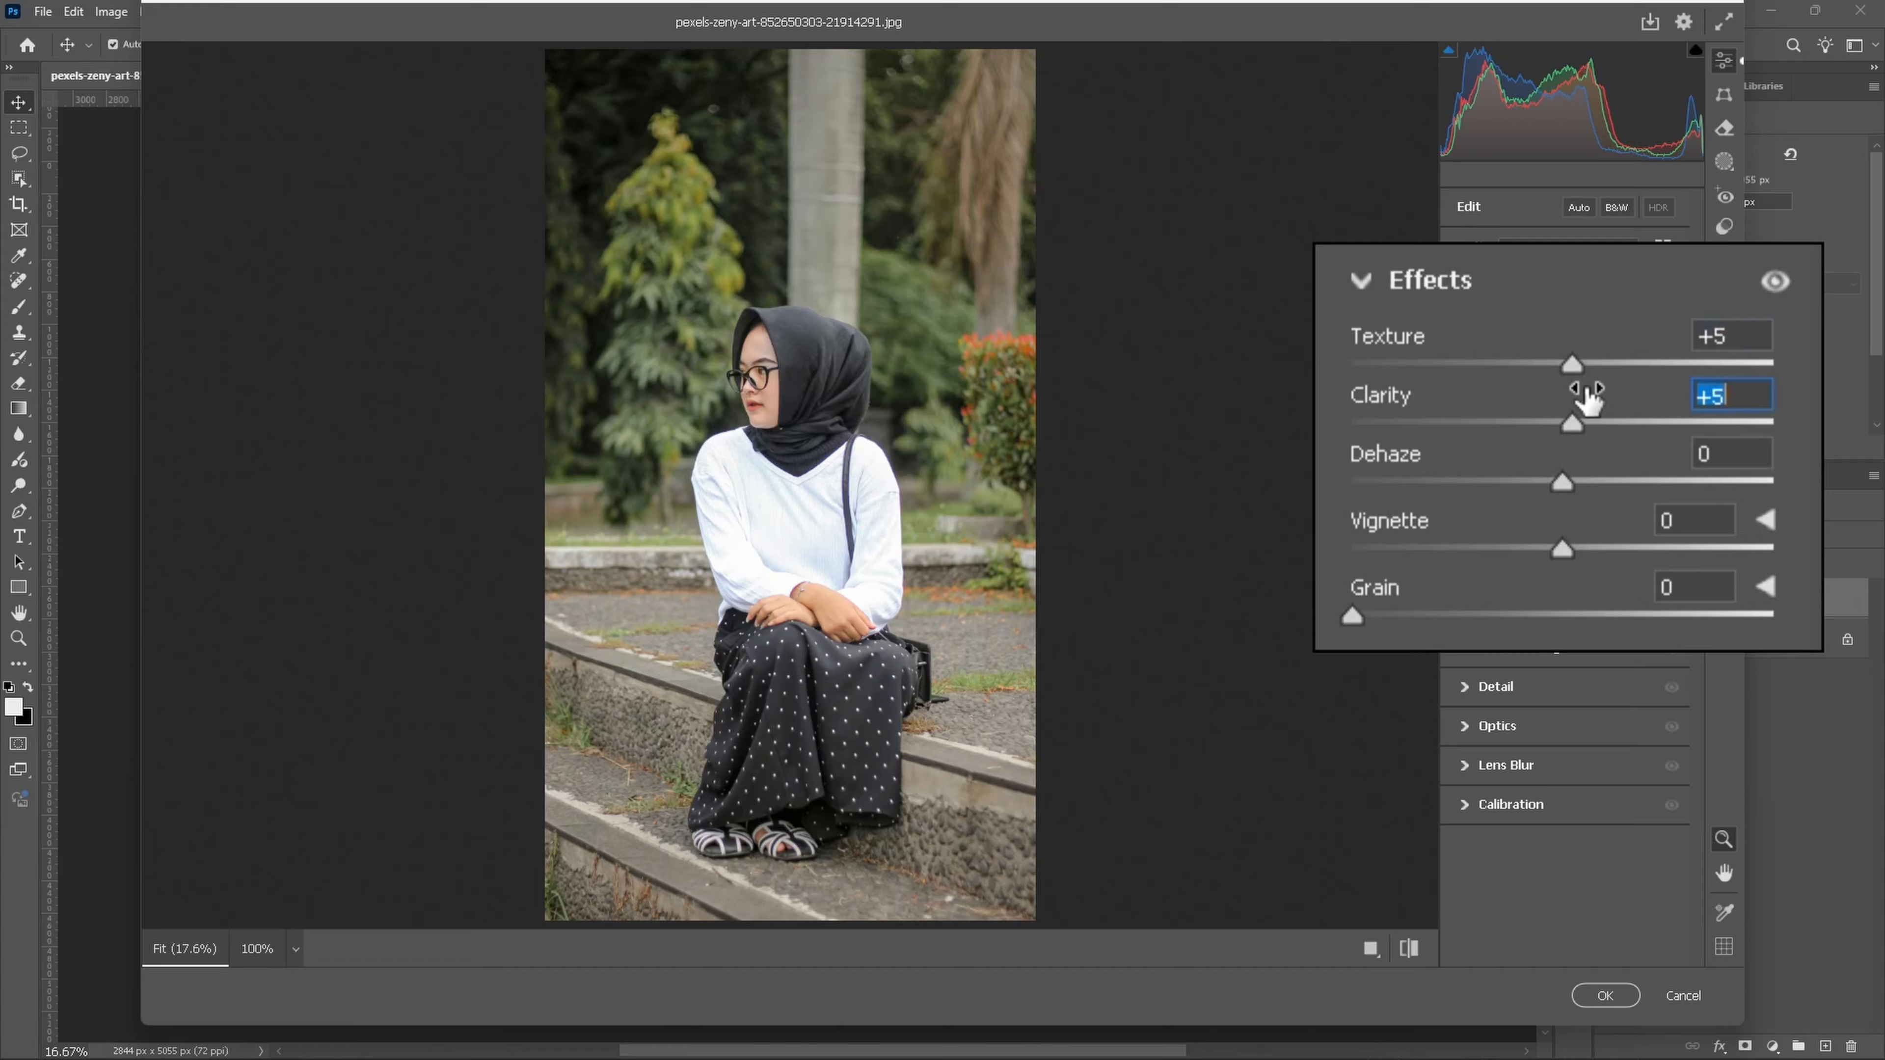
pyautogui.moveTo(1606, 521); pyautogui.dragTo(1588, 522)
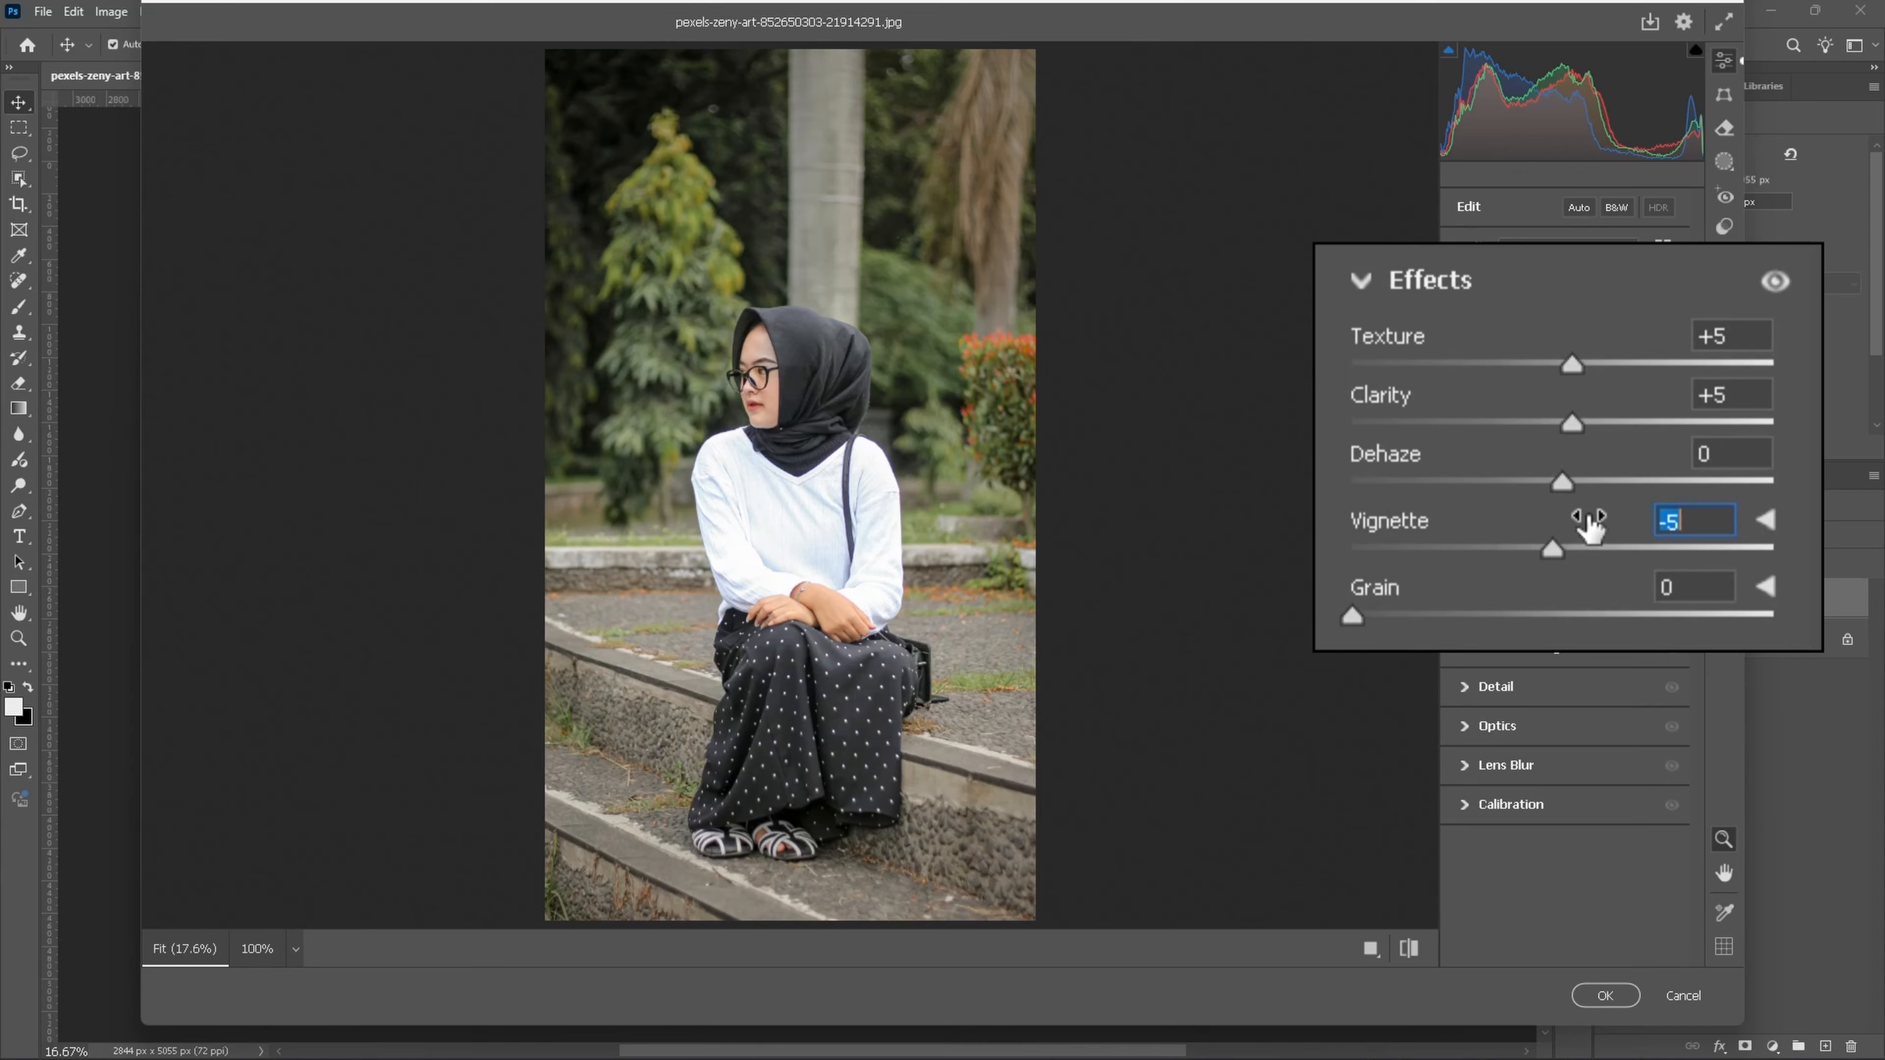
pyautogui.click(1620, 366)
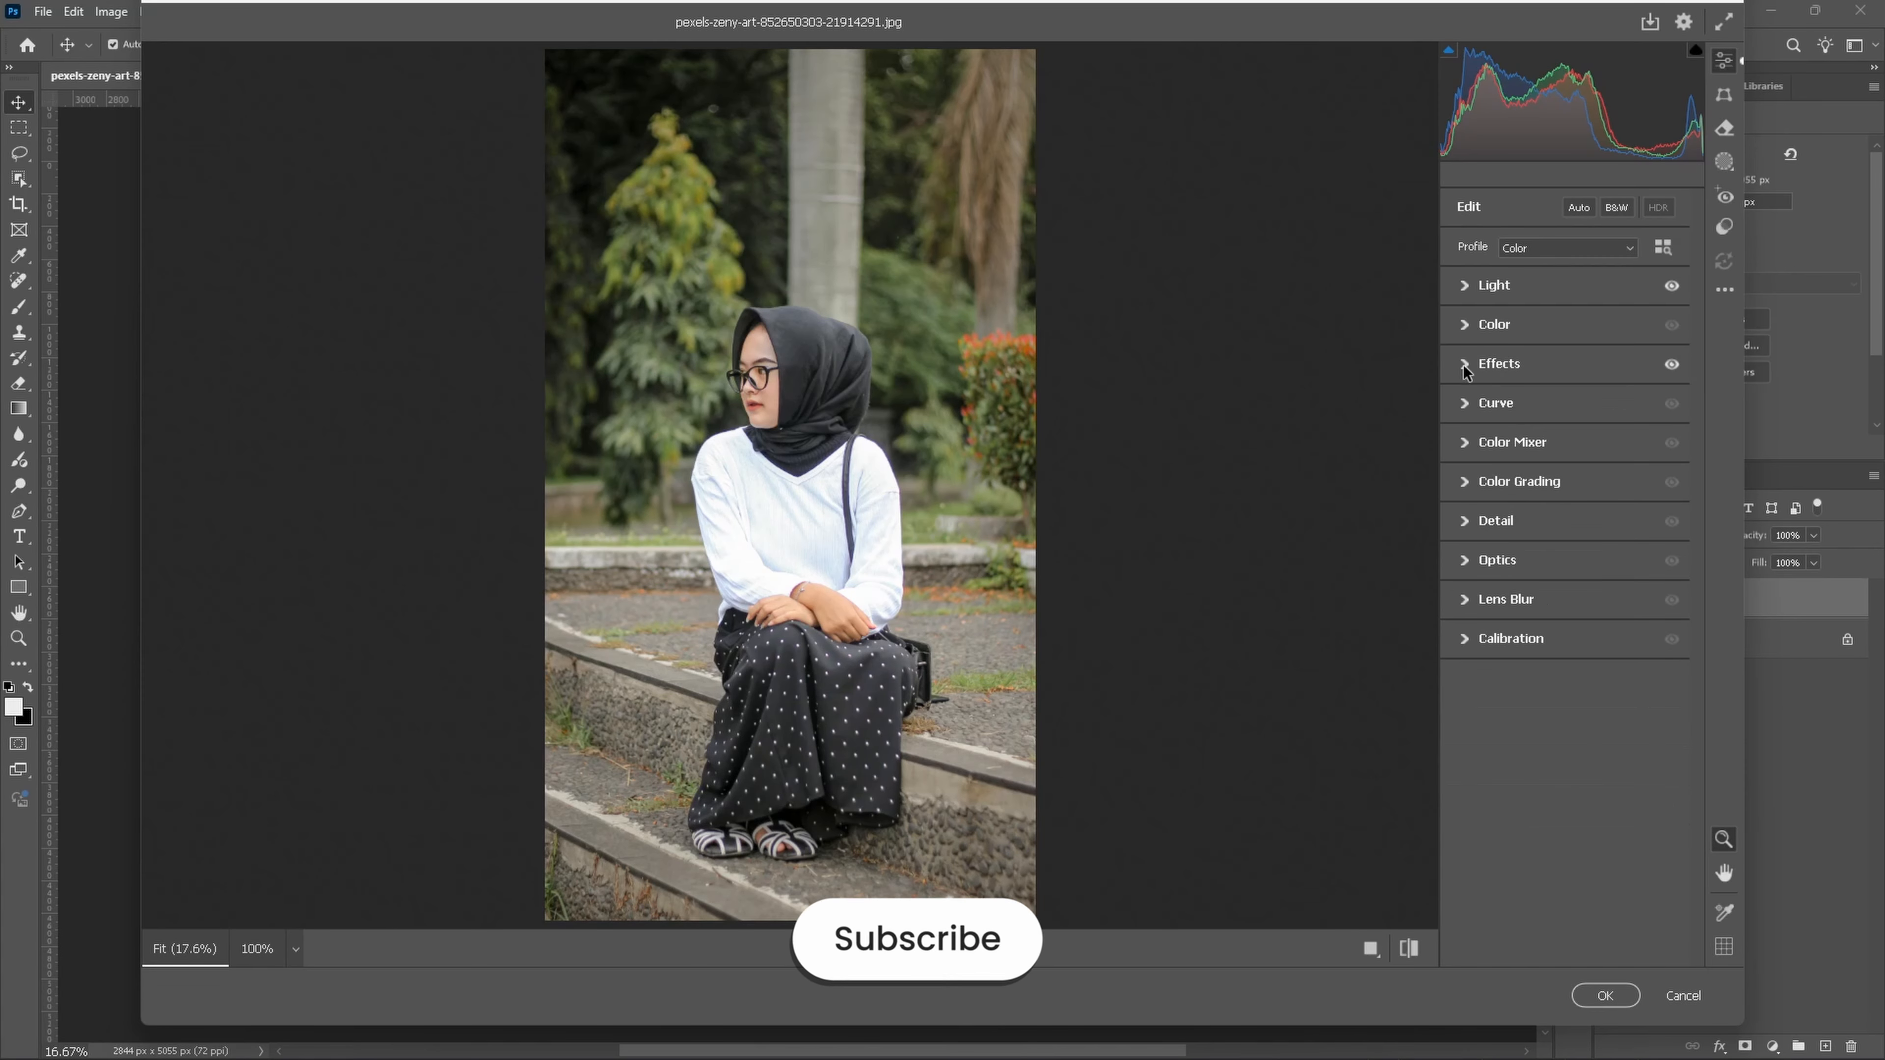
# Step: Shape the parametric tone curve with Highlights +9, Lights +10, Darks -5 and Shadows -10, and compare the photo without it
pyautogui.click(1470, 406)
pyautogui.scroll(-1, 1688, 538)
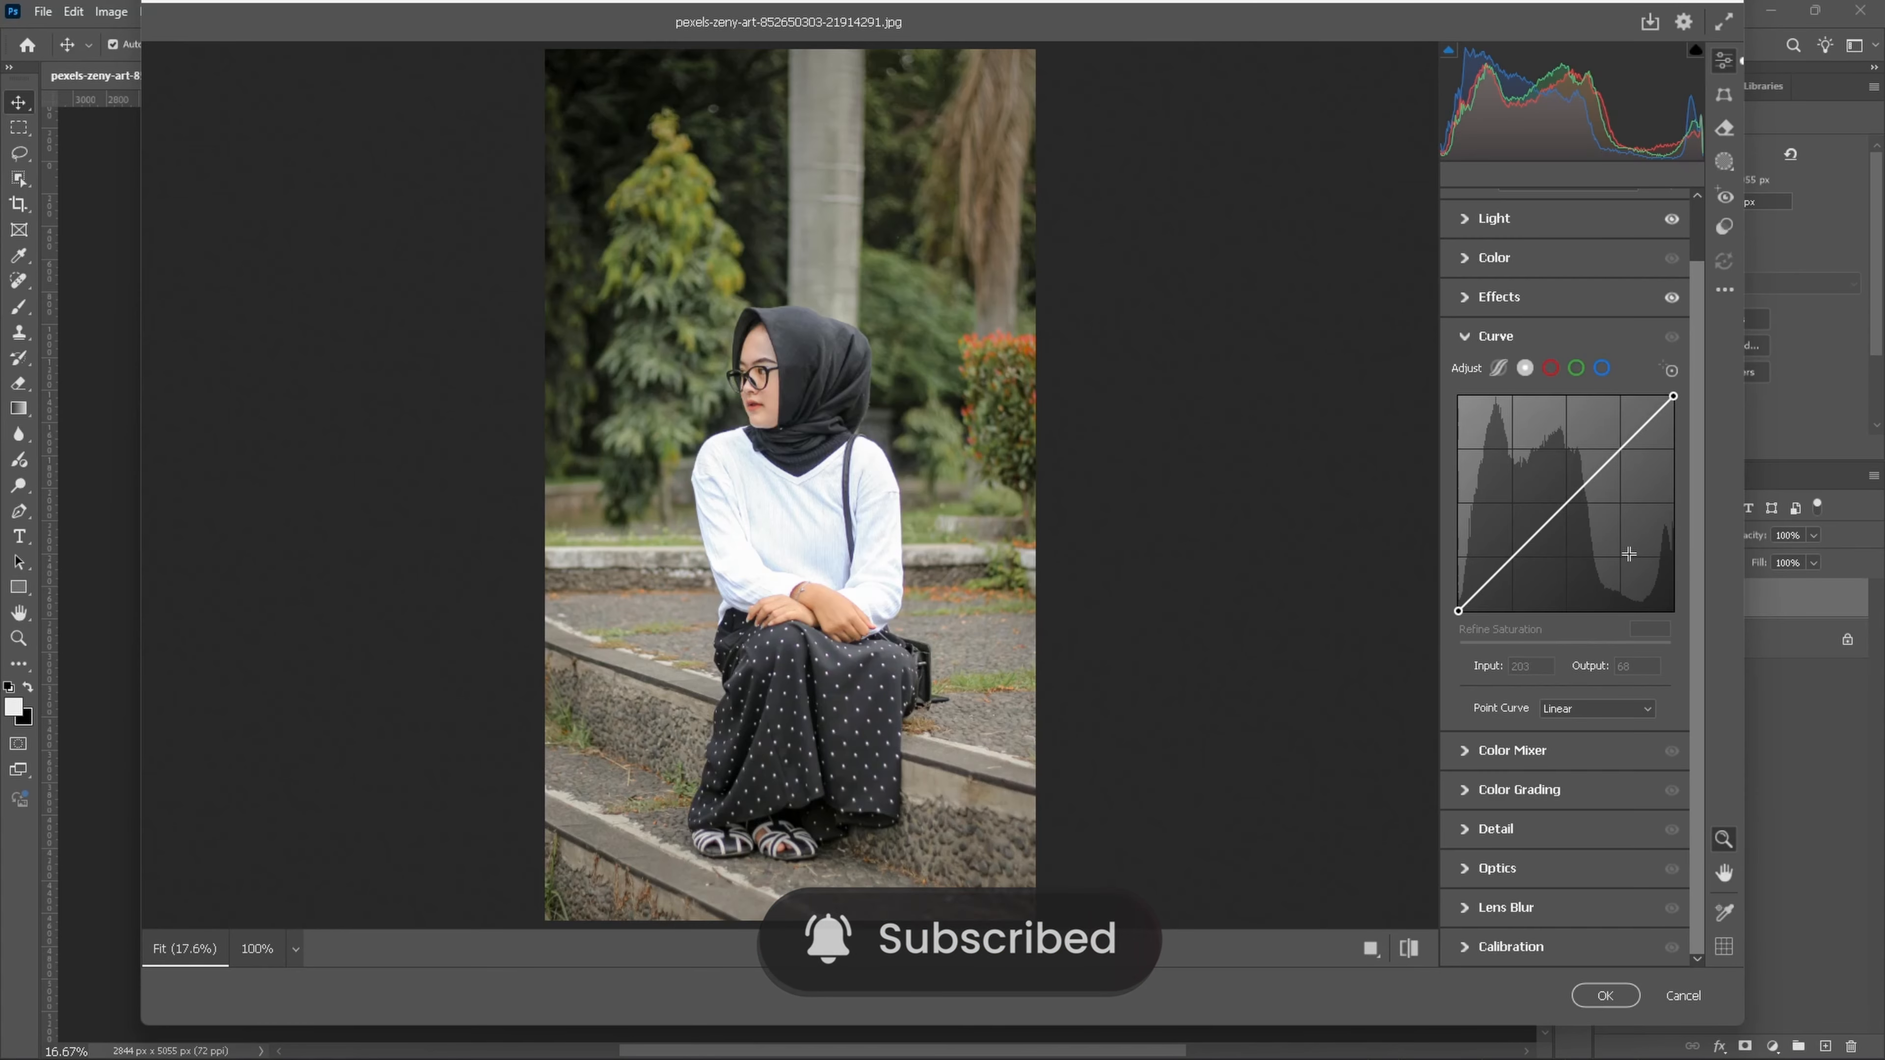
pyautogui.click(1499, 368)
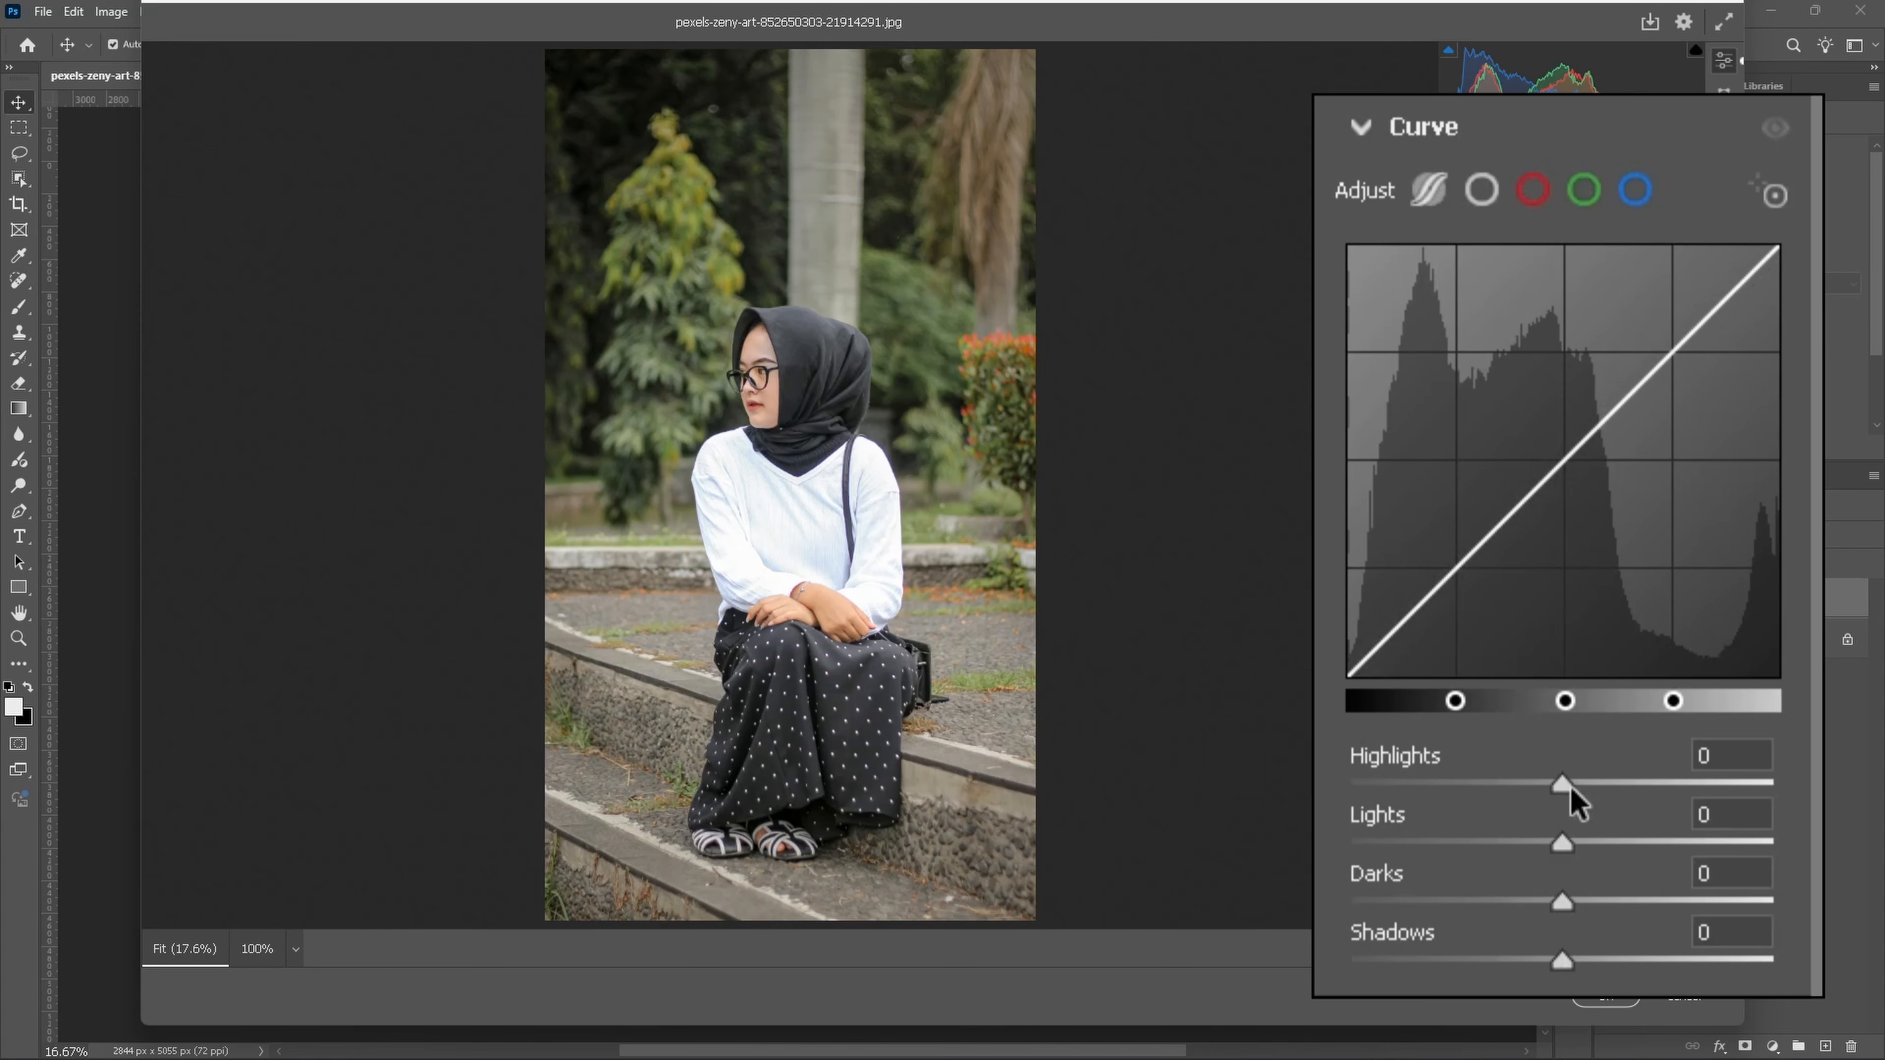
pyautogui.moveTo(1562, 780)
pyautogui.mouseDown()
pyautogui.moveTo(1618, 779)
pyautogui.moveTo(1580, 778)
pyautogui.mouseUp()
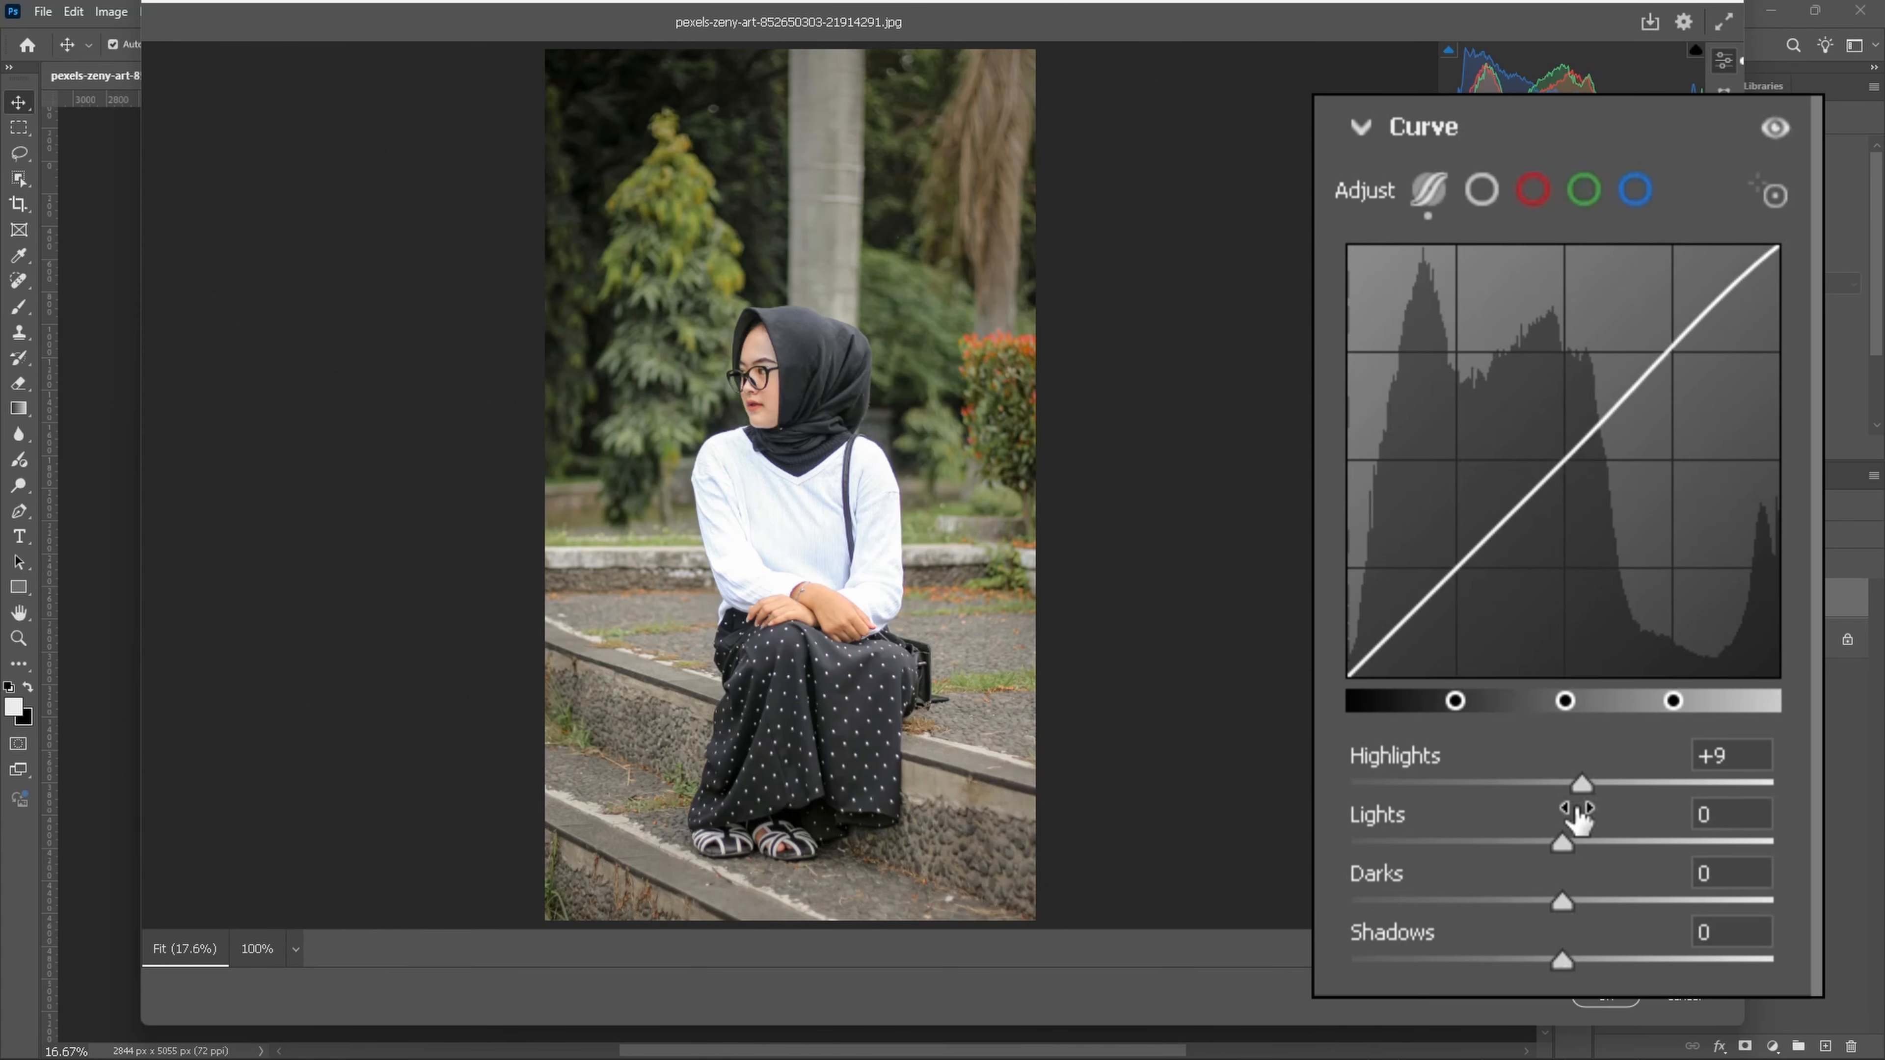
pyautogui.moveTo(1556, 842); pyautogui.dragTo(1537, 957)
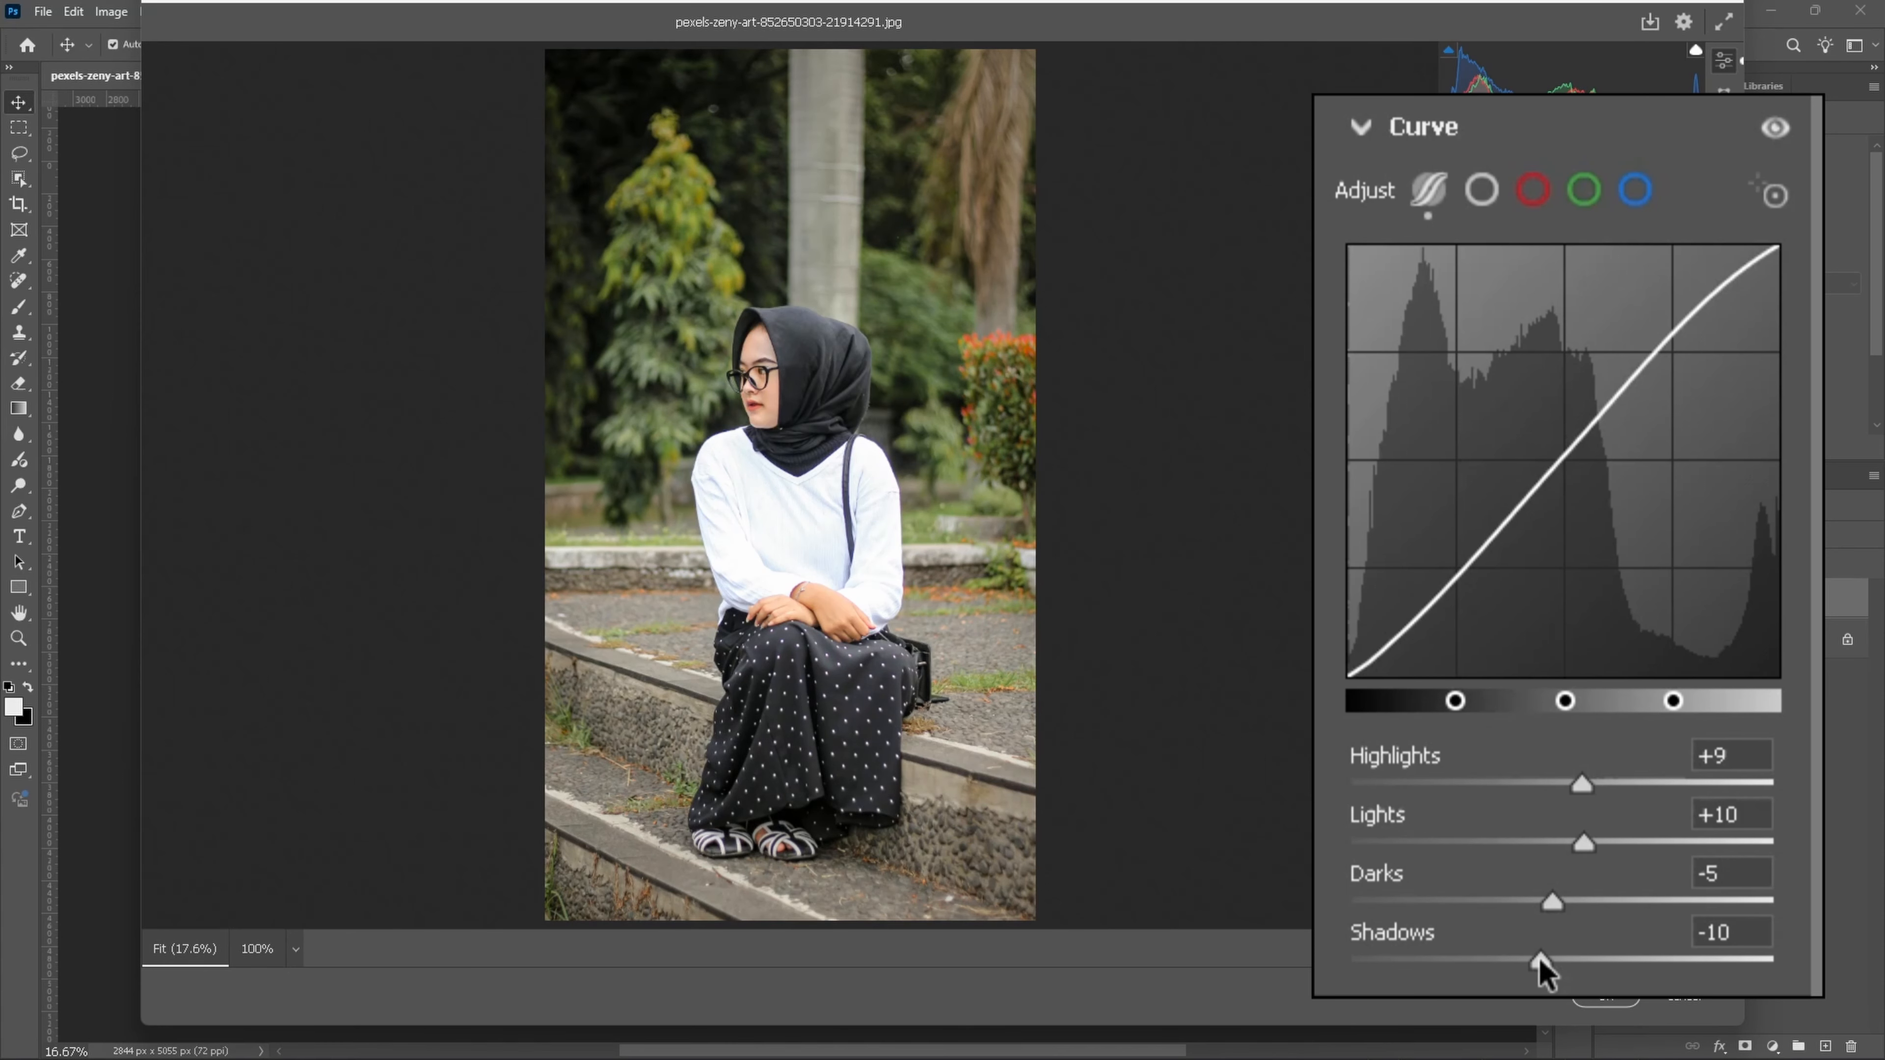
pyautogui.click(1775, 127)
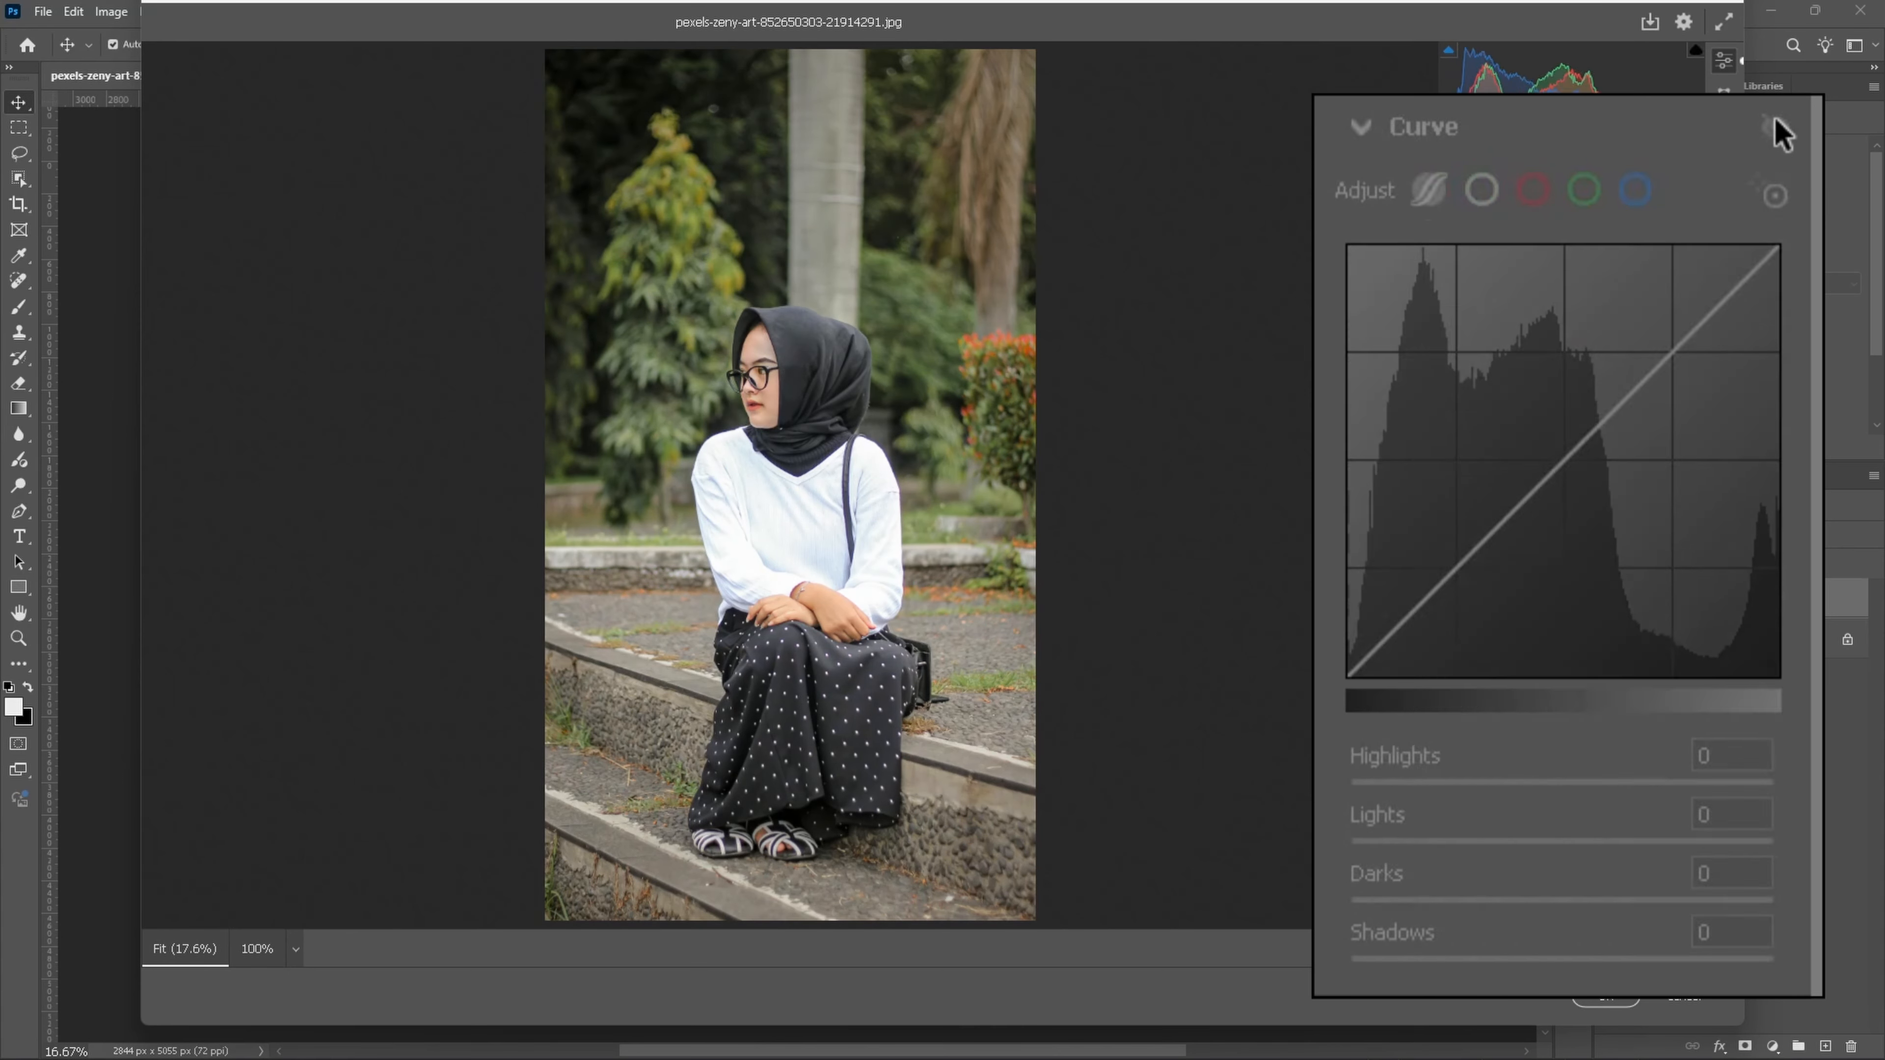
pyautogui.click(1775, 129)
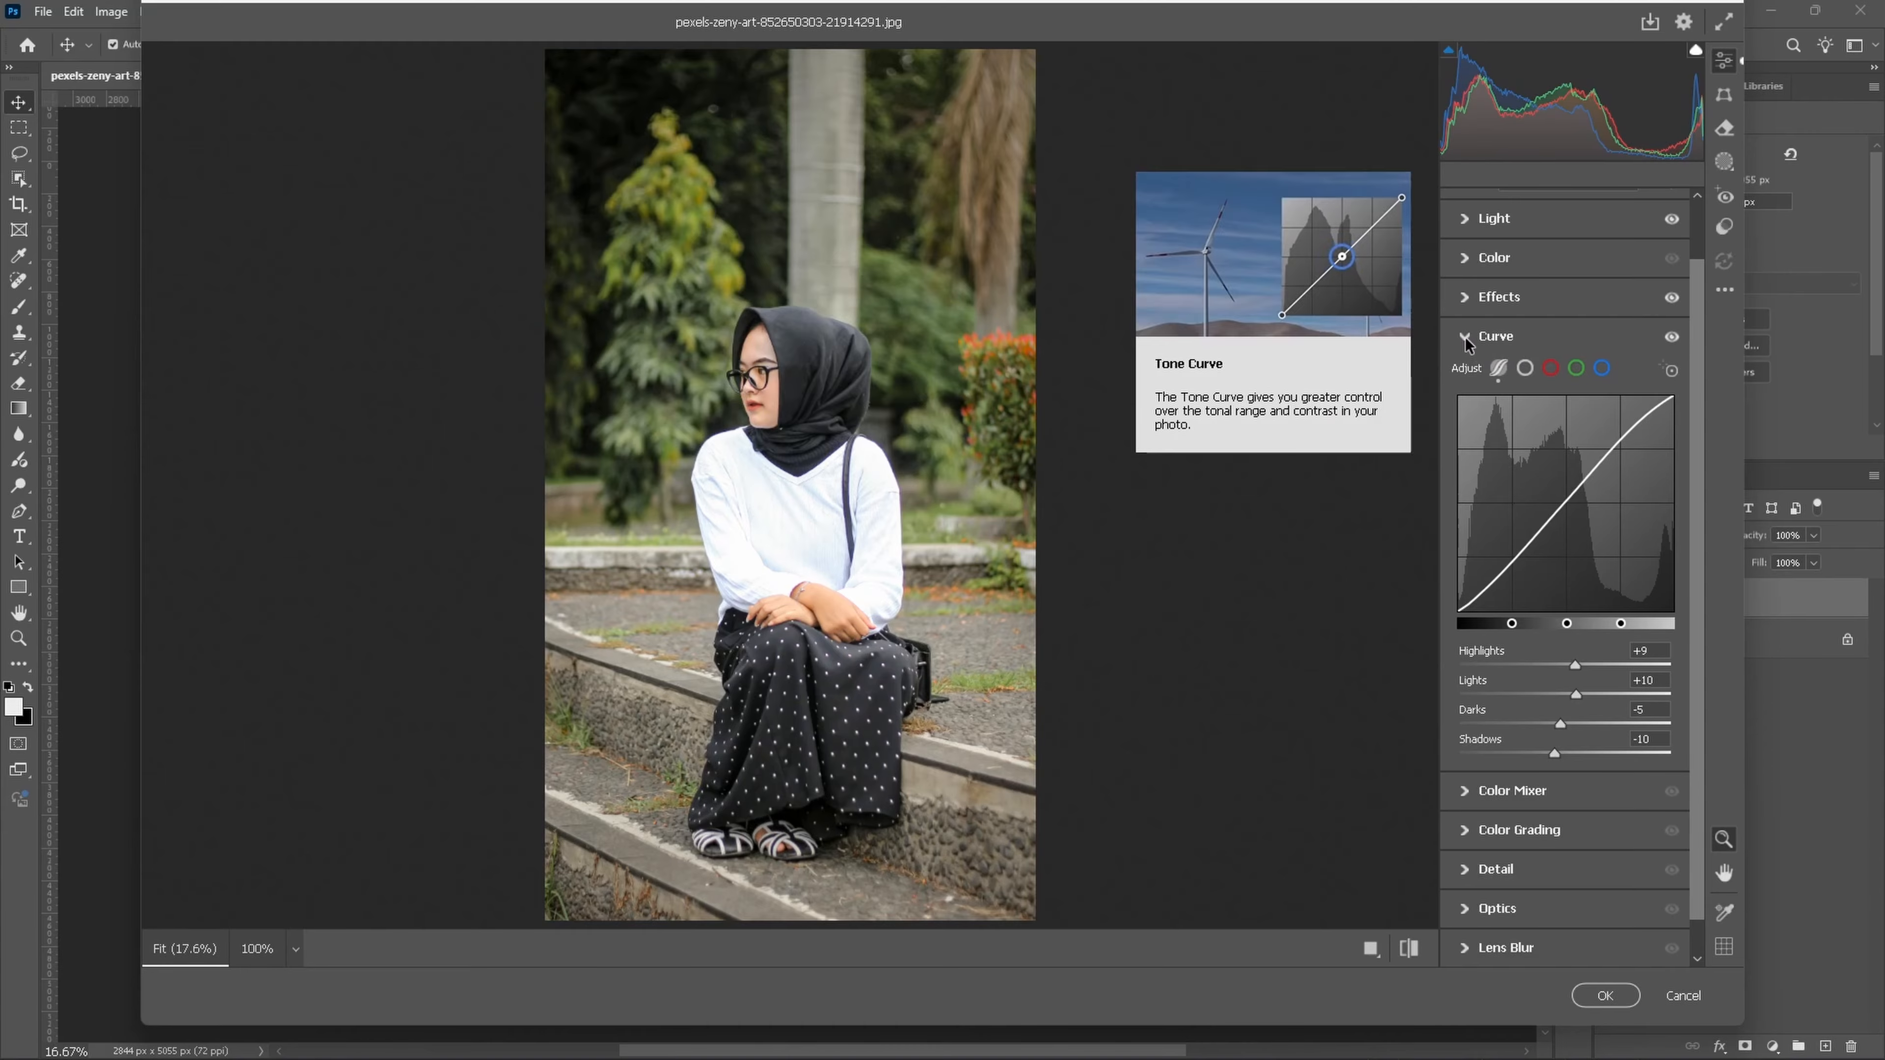
pyautogui.click(1465, 337)
# Step: Shift the Color Mixer's HSL hues to Oranges -5, Yellows -10 and Greens +10
pyautogui.click(1466, 442)
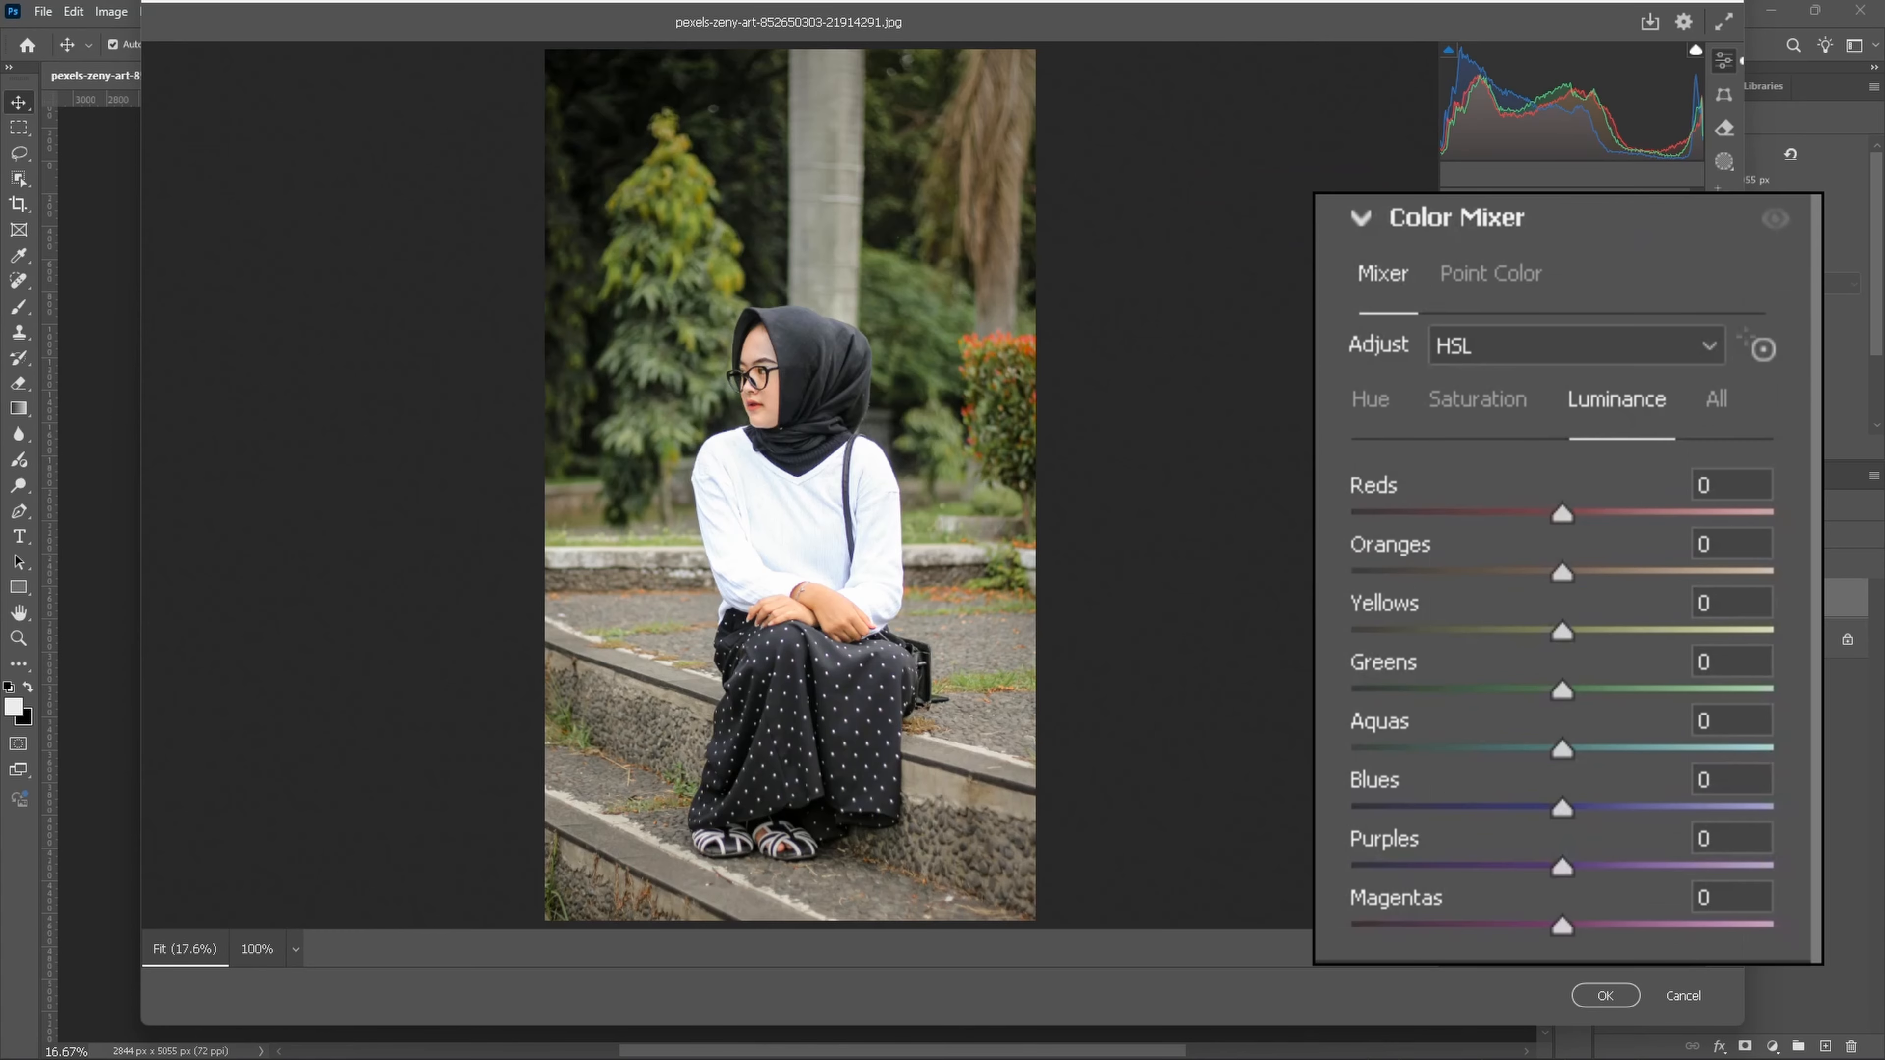
pyautogui.click(1372, 401)
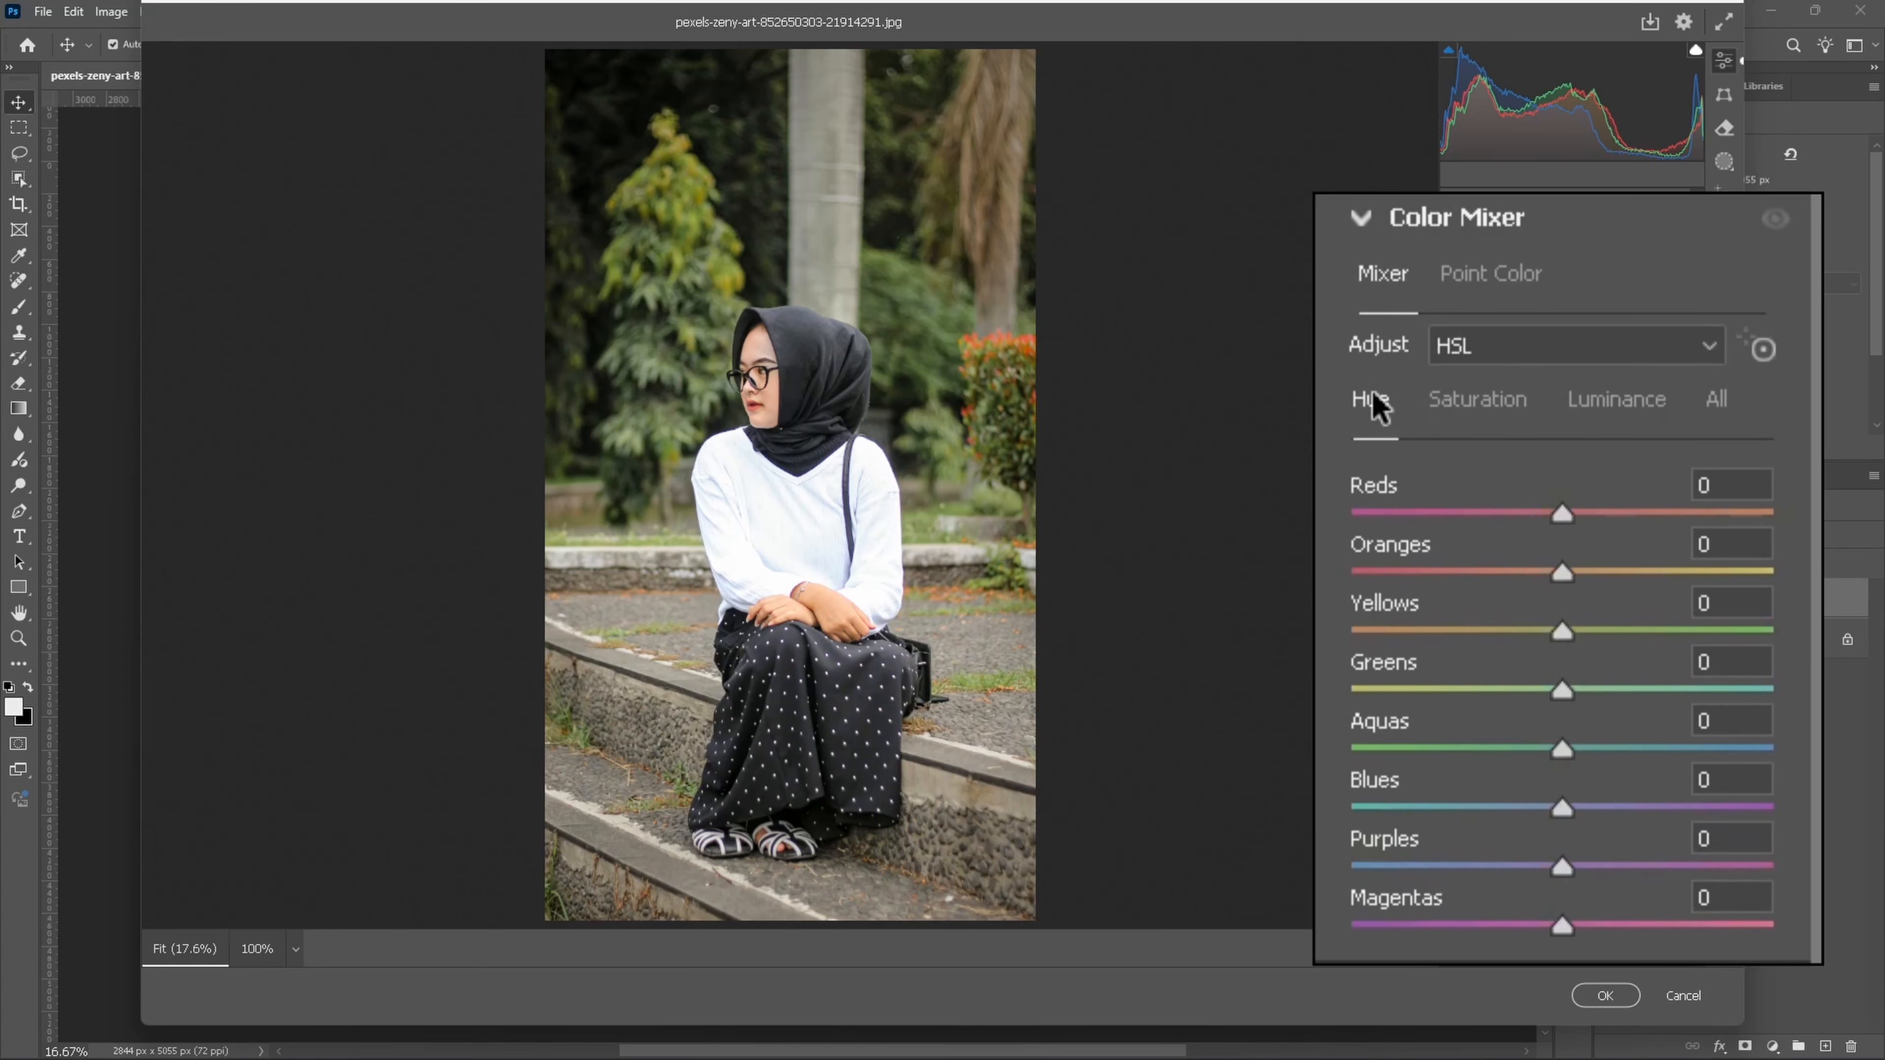
pyautogui.moveTo(1631, 553); pyautogui.dragTo(1629, 673)
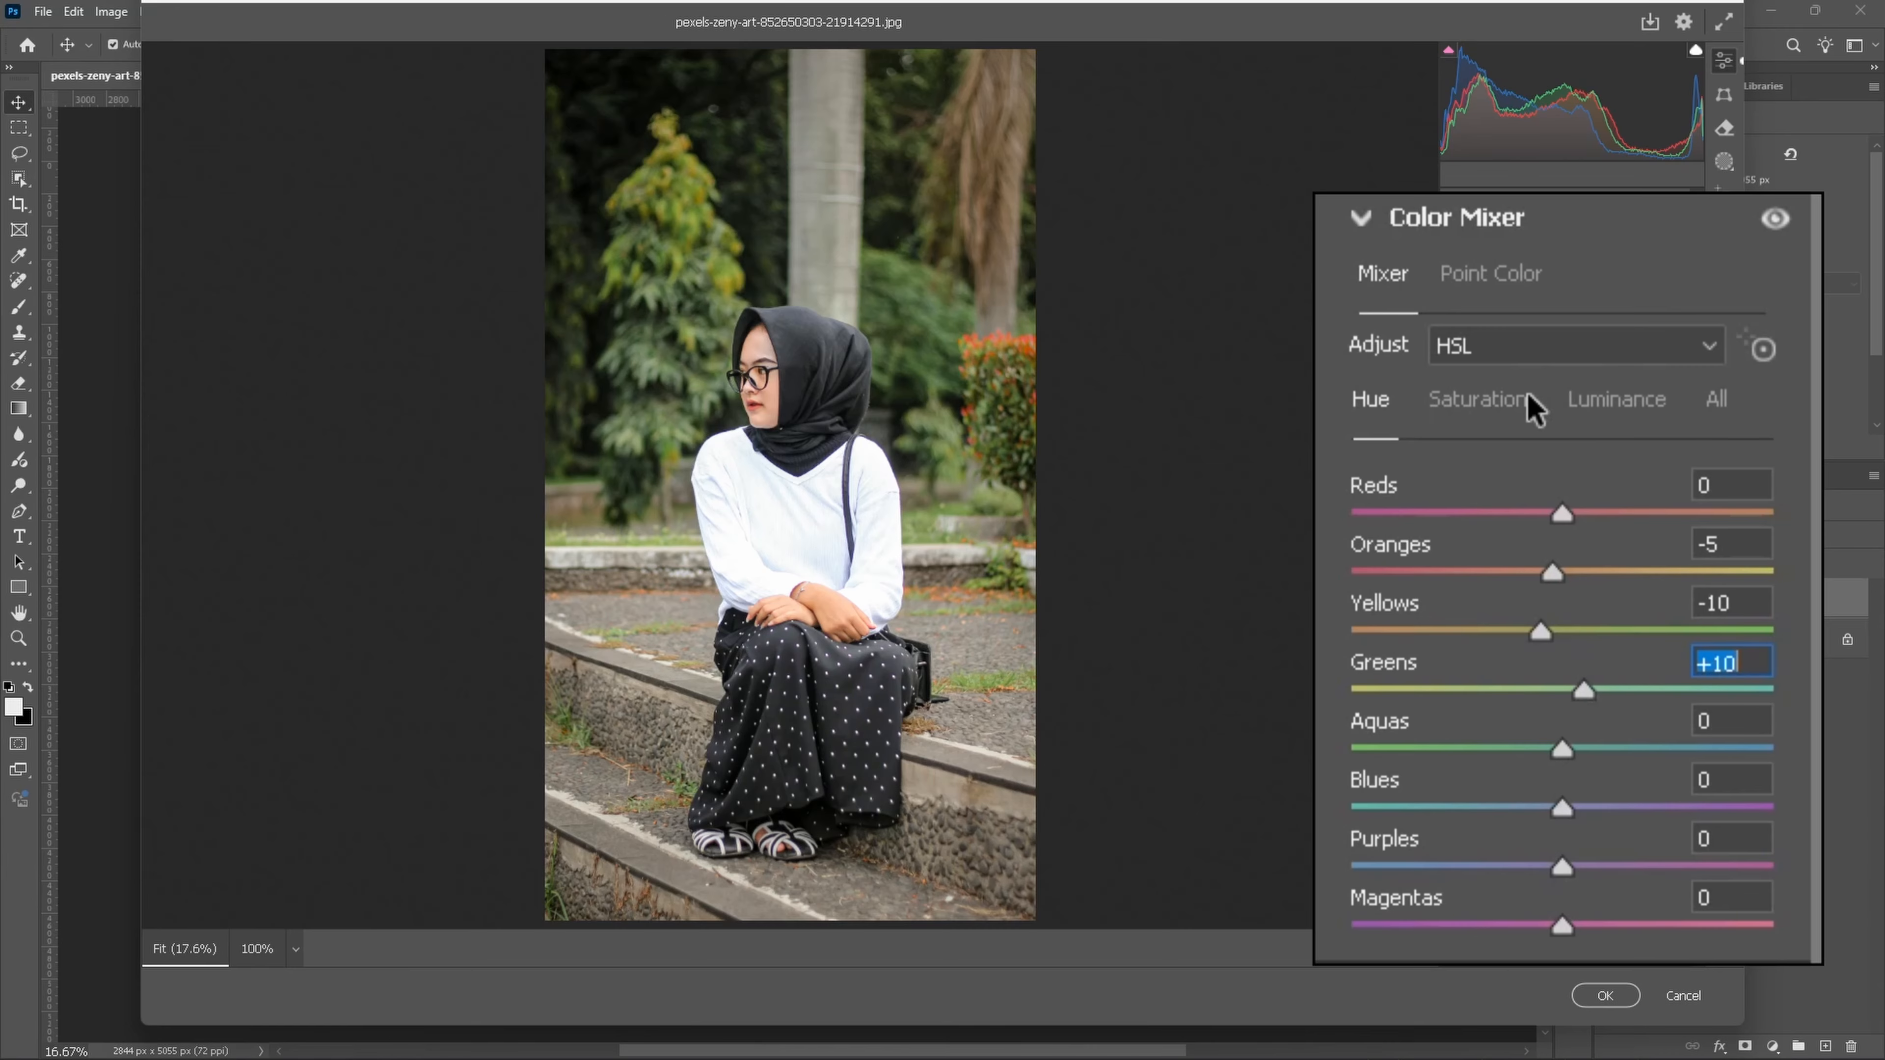
# Step: Set the Color Mixer saturation to Reds -5, Oranges +10, Yellows -20 and Greens -20, and lower Aquas and Blues
pyautogui.click(1510, 401)
pyautogui.moveTo(1603, 514); pyautogui.dragTo(1614, 605)
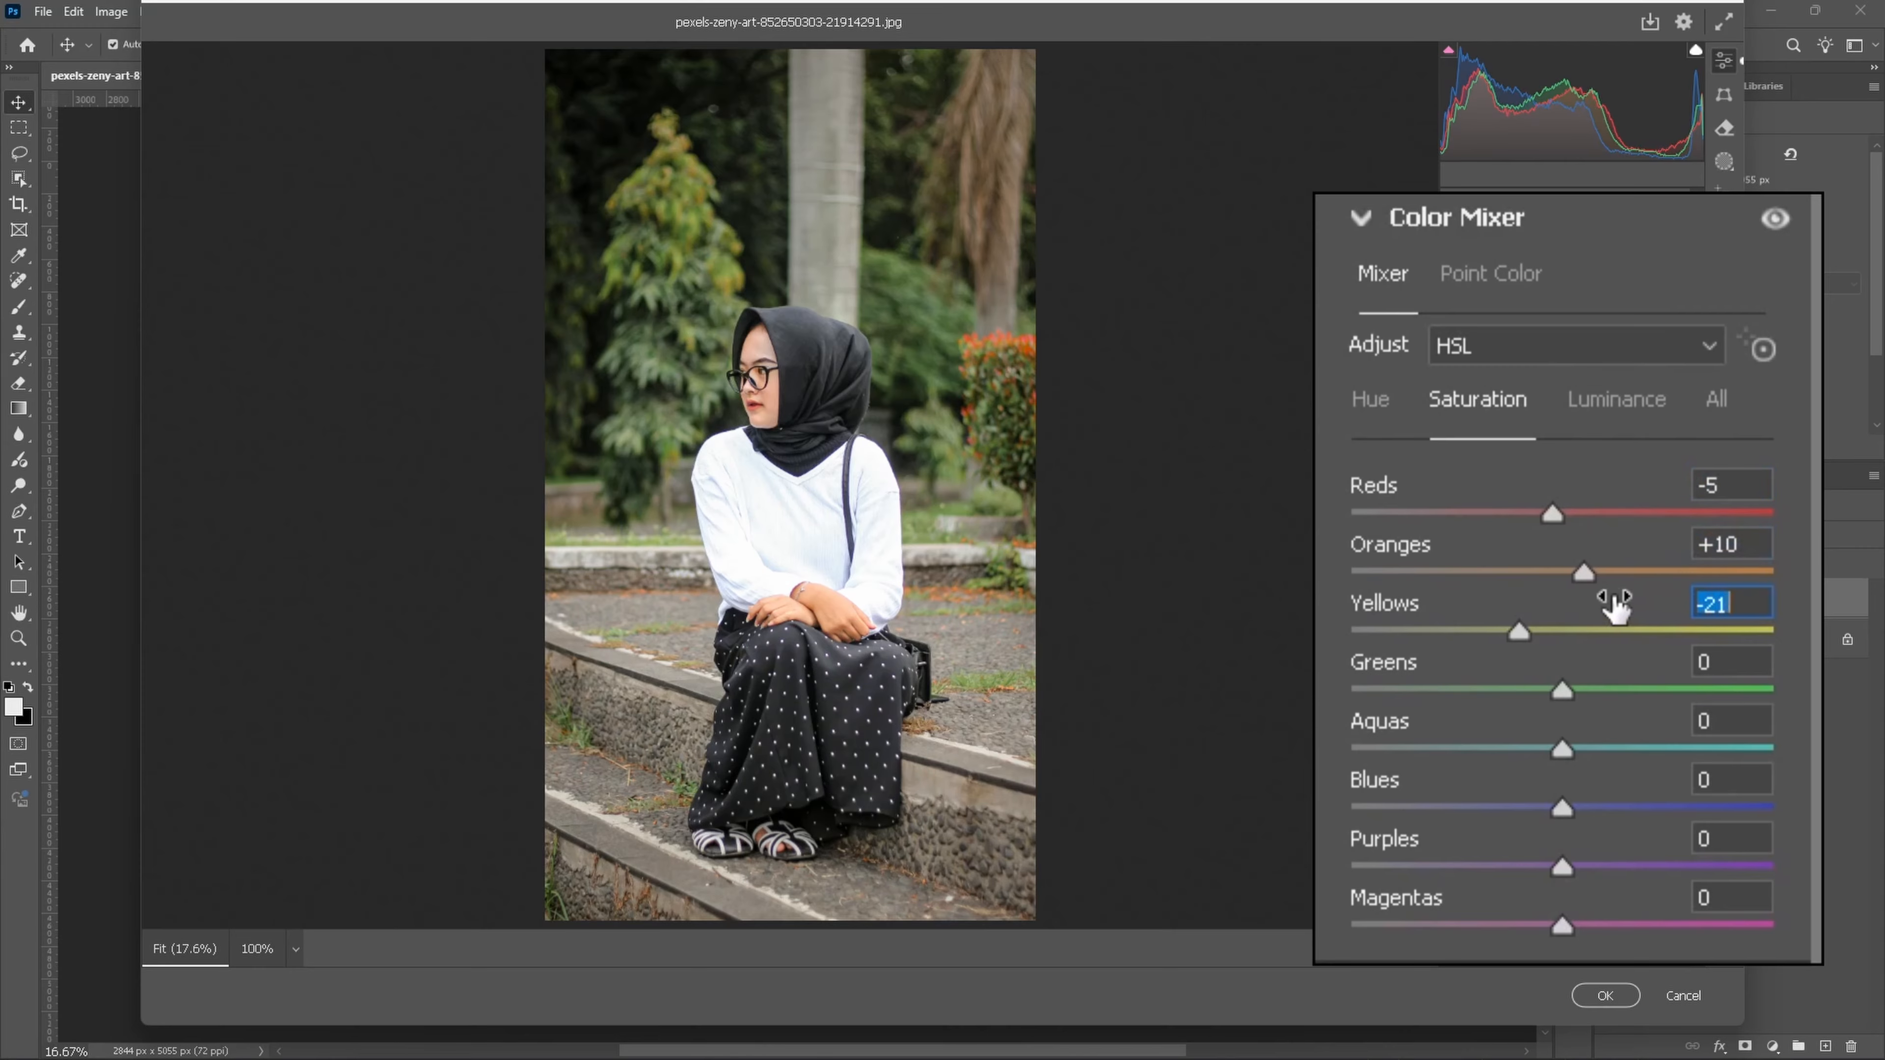
pyautogui.moveTo(1656, 666); pyautogui.dragTo(1620, 734)
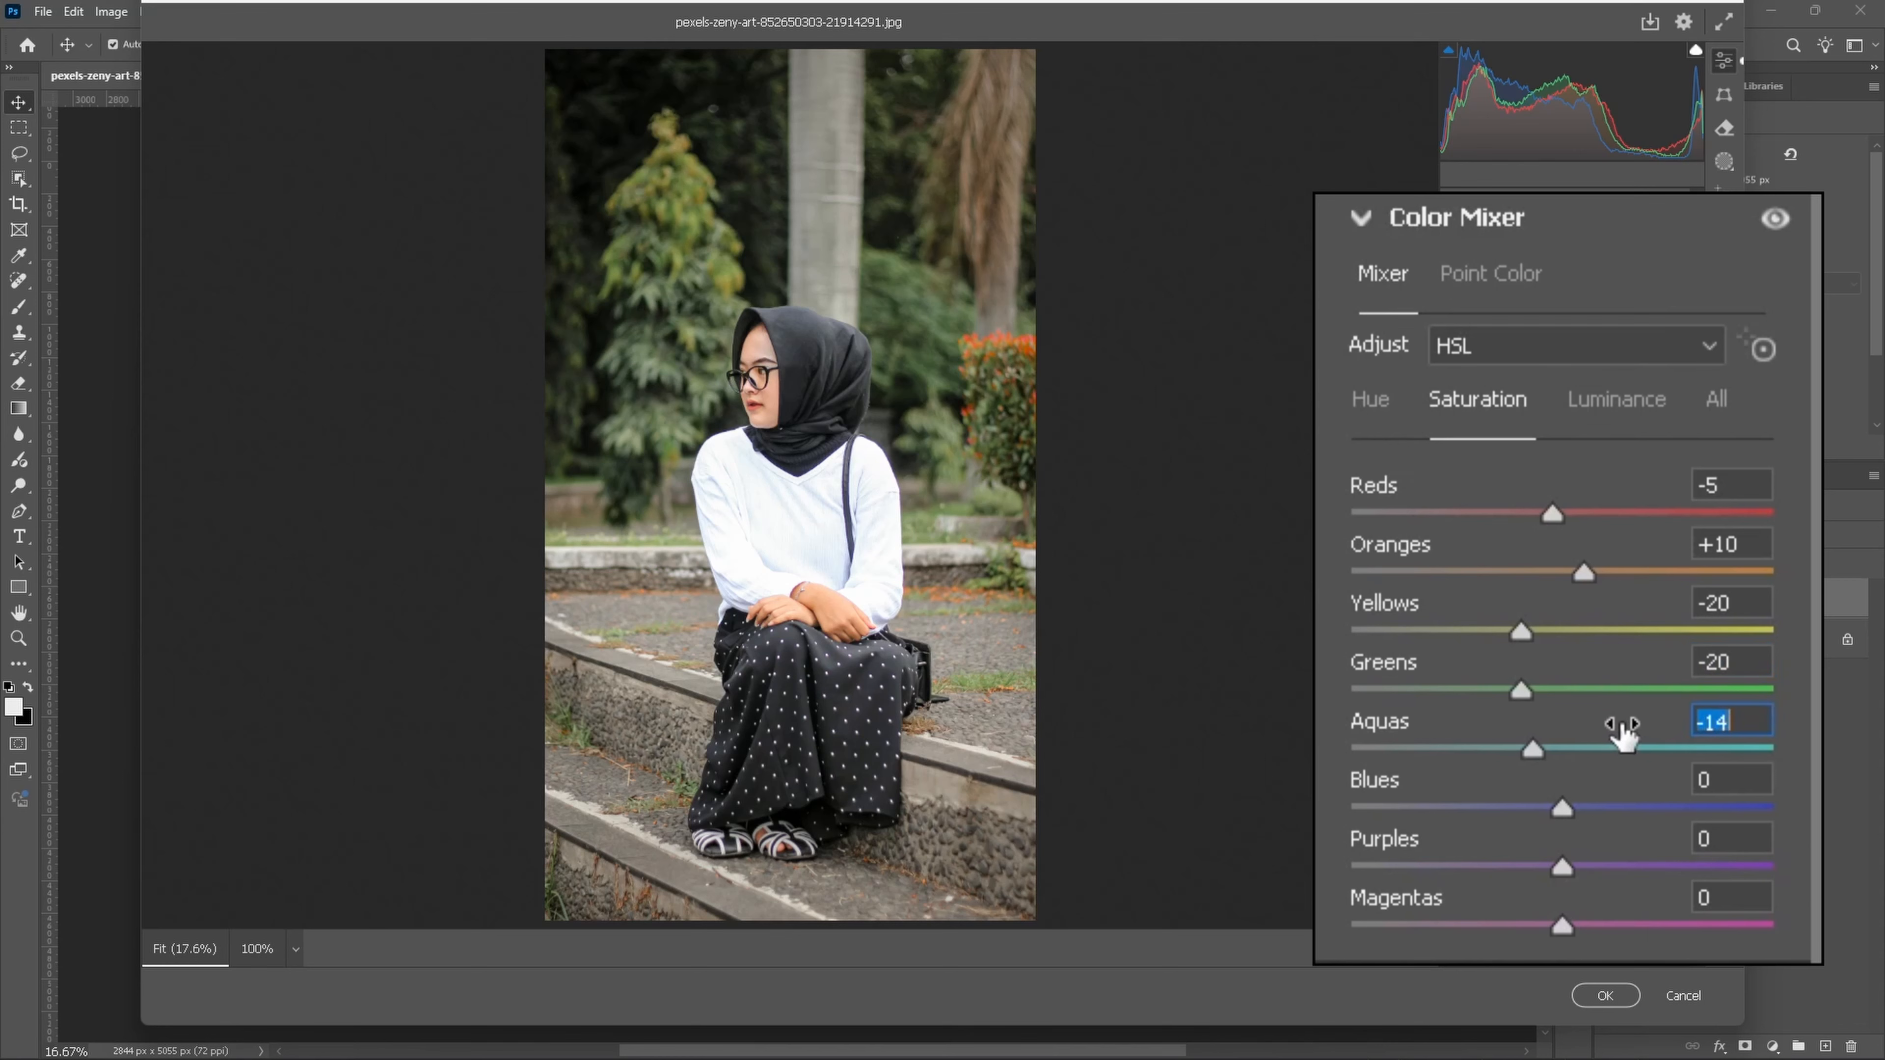
pyautogui.moveTo(1612, 777); pyautogui.dragTo(1592, 776)
# Step: Set the Color Mixer luminance to Reds +5, Oranges +10, Yellows +10 and Greens +5
pyautogui.click(1618, 401)
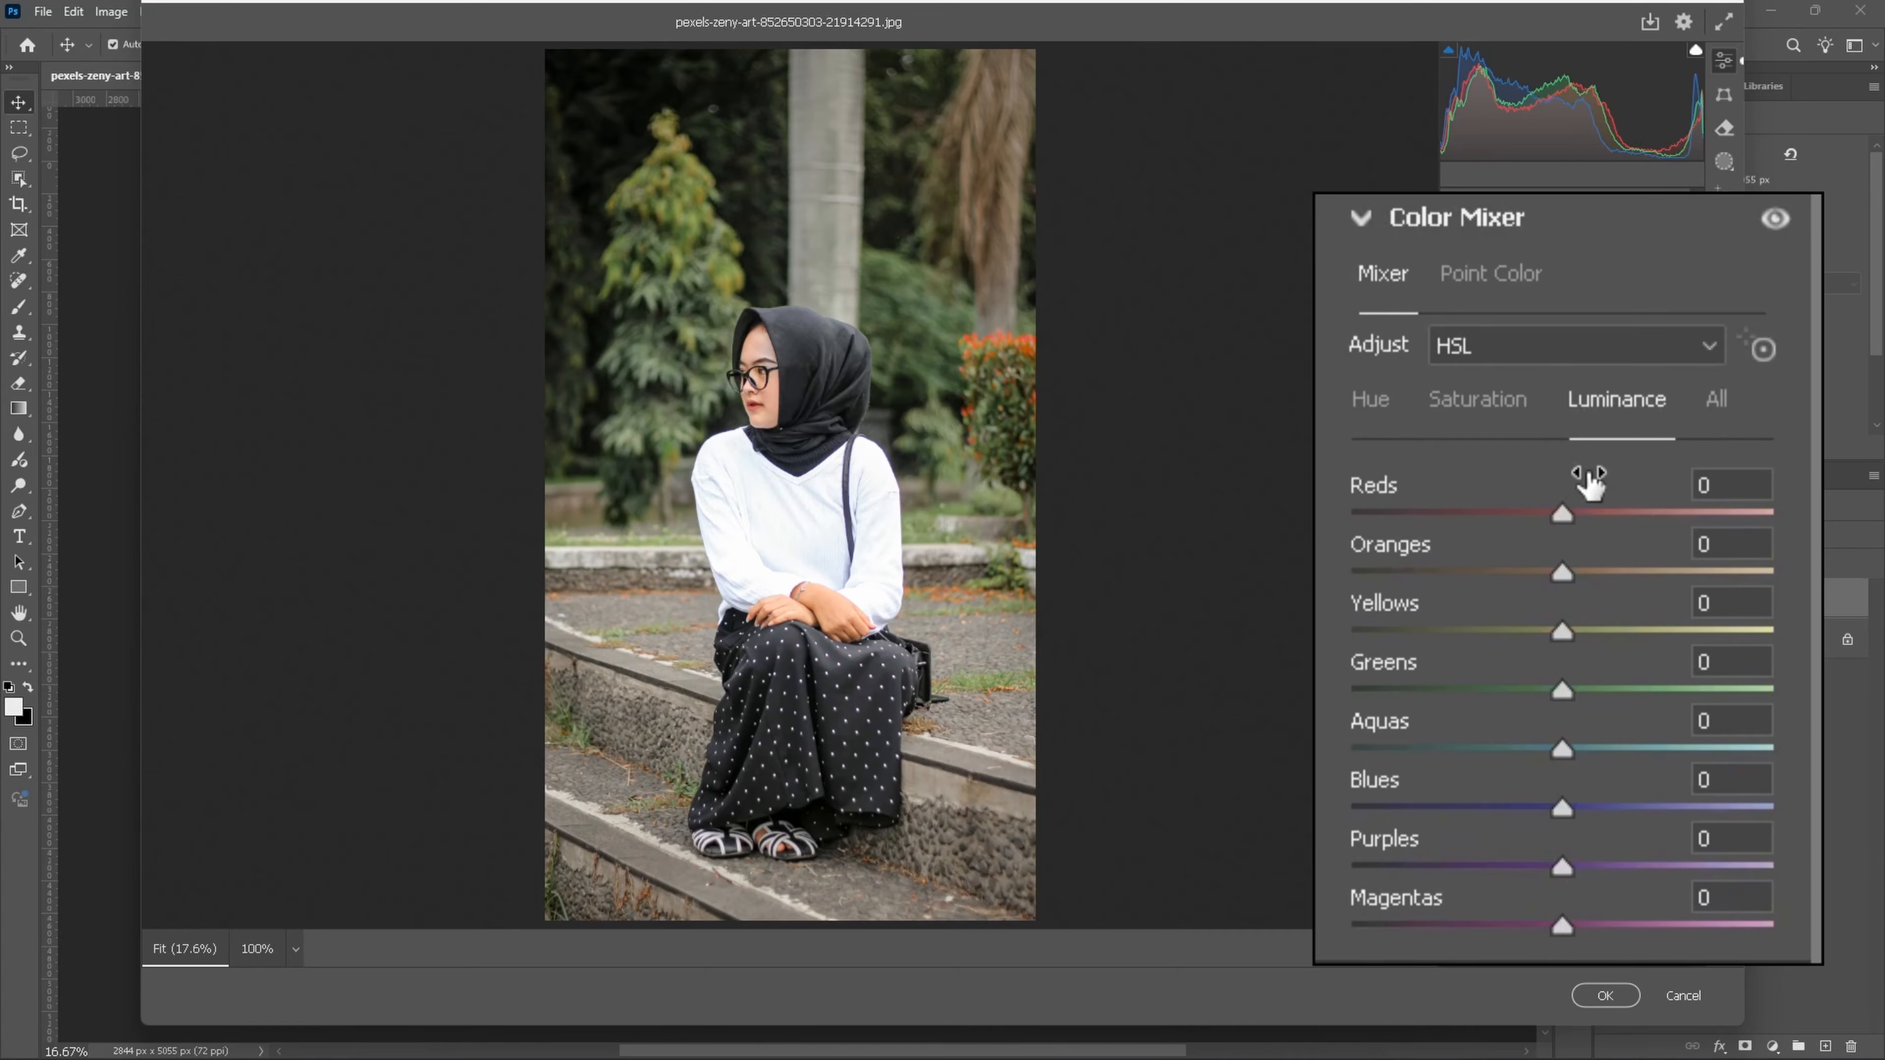
pyautogui.moveTo(1589, 479); pyautogui.dragTo(1590, 490)
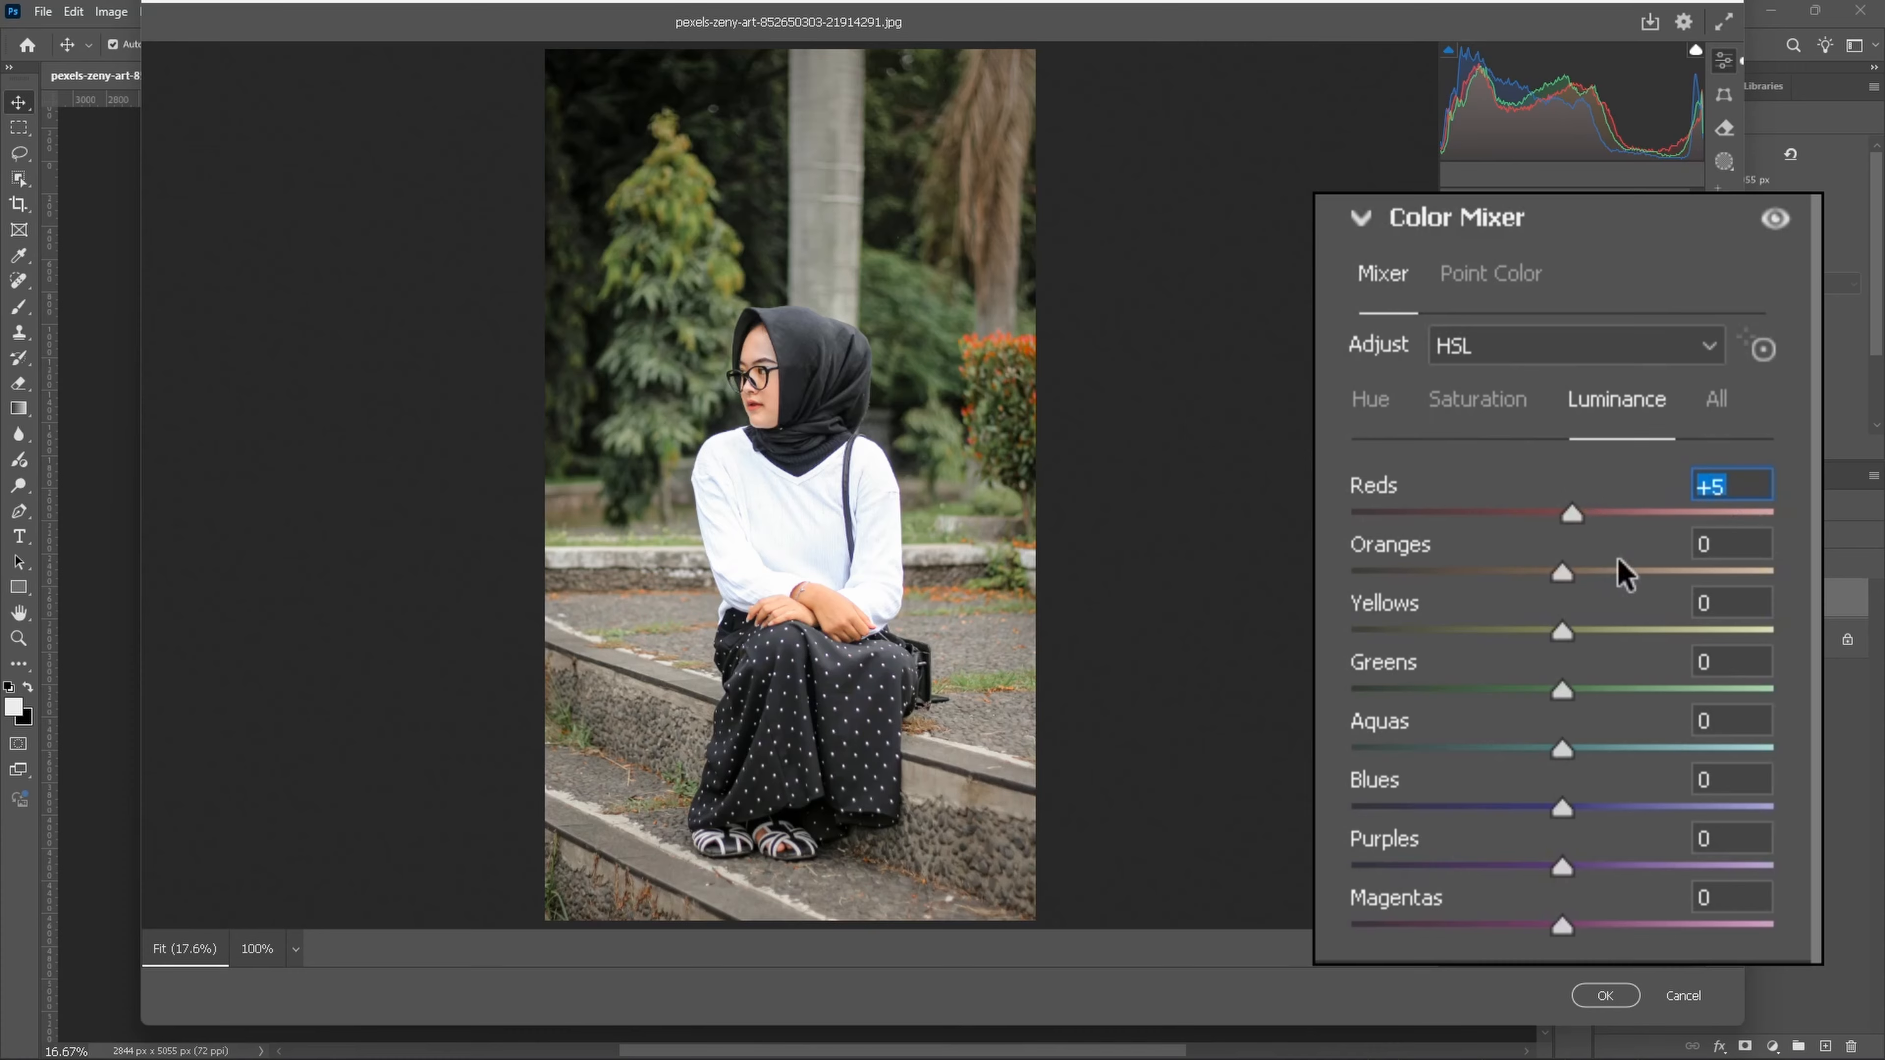
pyautogui.moveTo(1624, 572); pyautogui.dragTo(1632, 535)
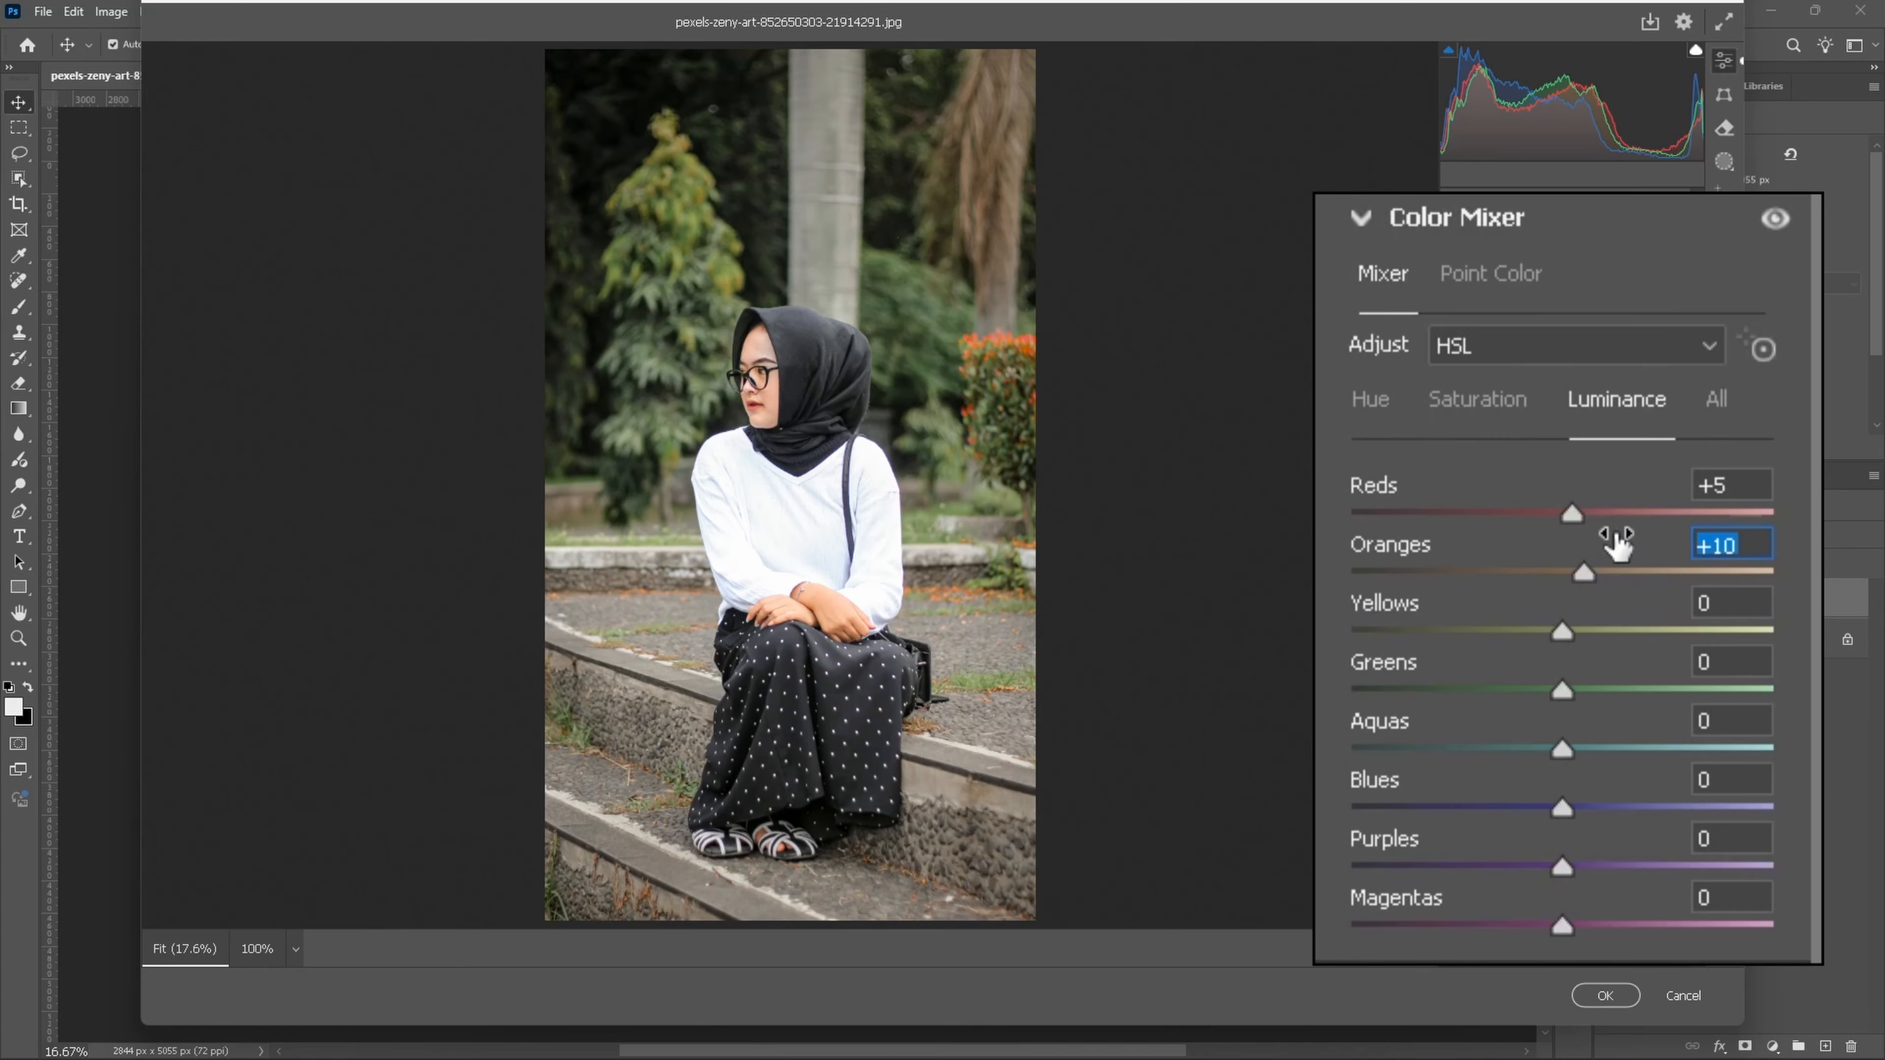
pyautogui.moveTo(1599, 606); pyautogui.dragTo(1621, 592)
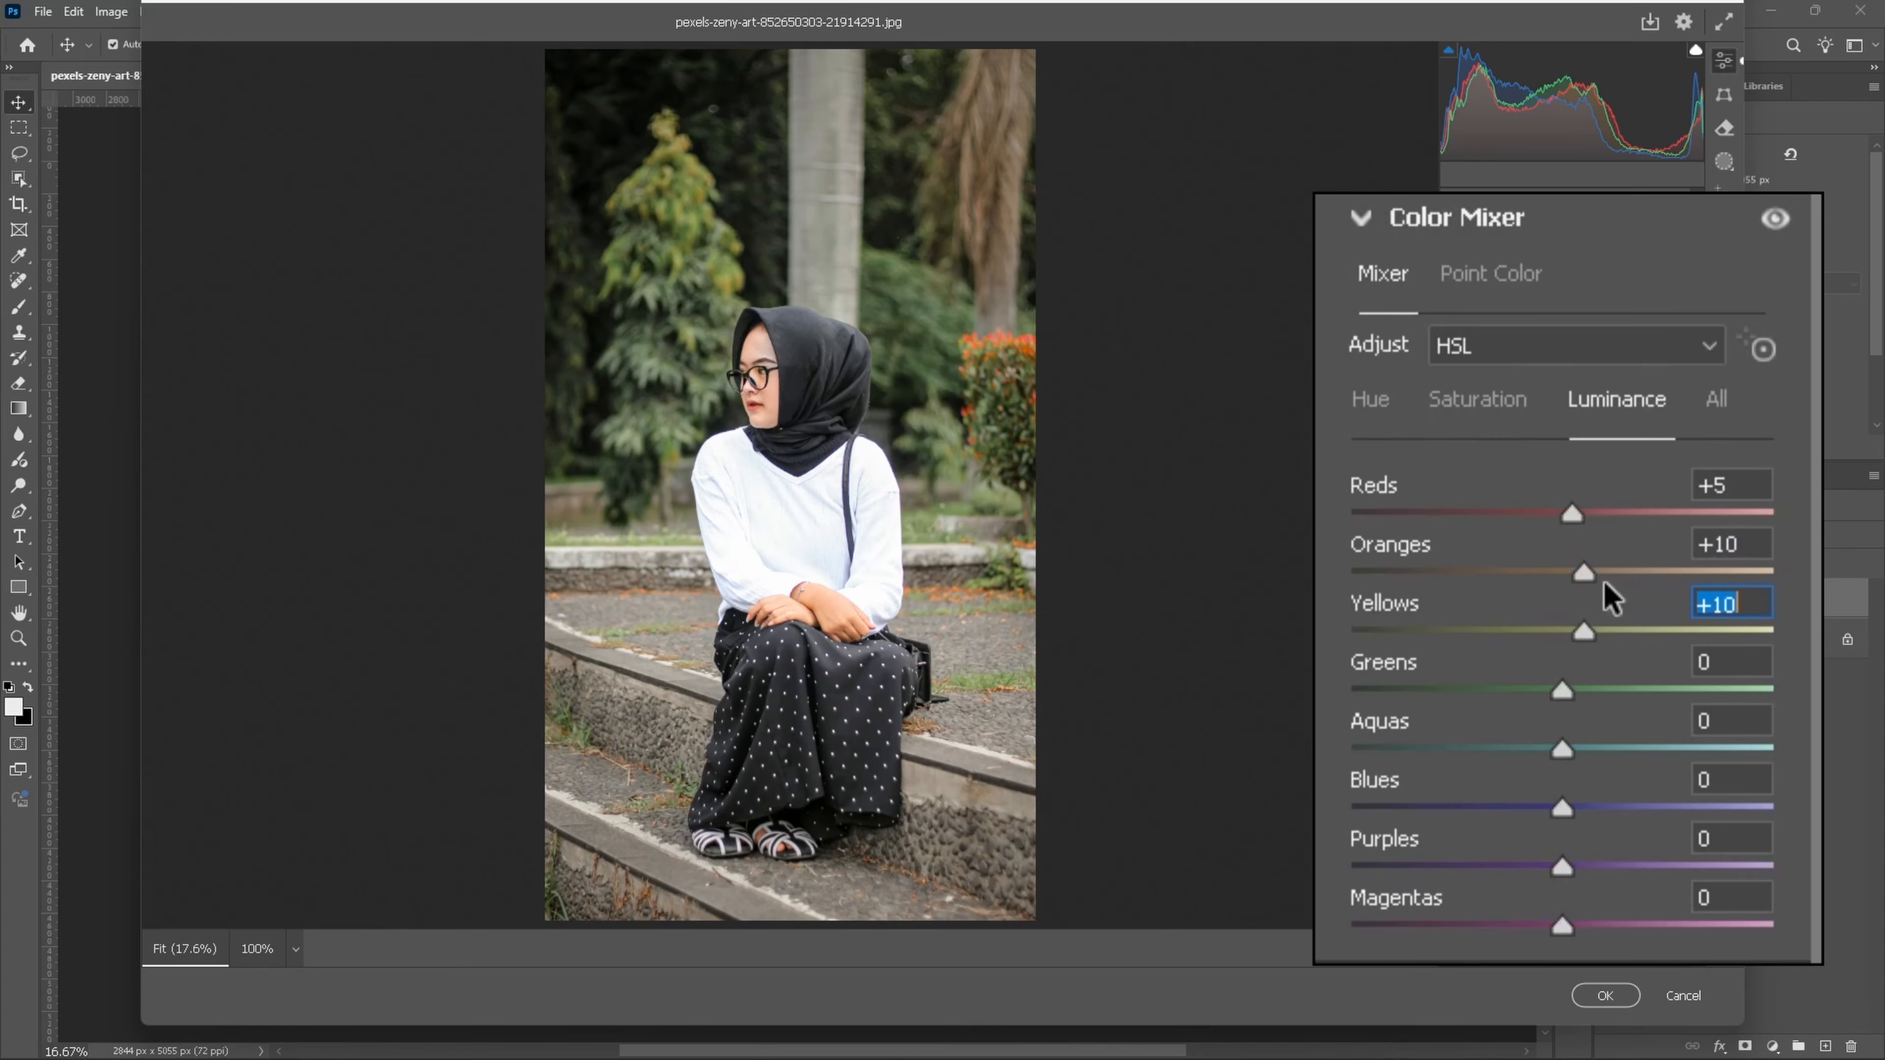
pyautogui.moveTo(1605, 663); pyautogui.dragTo(1623, 661)
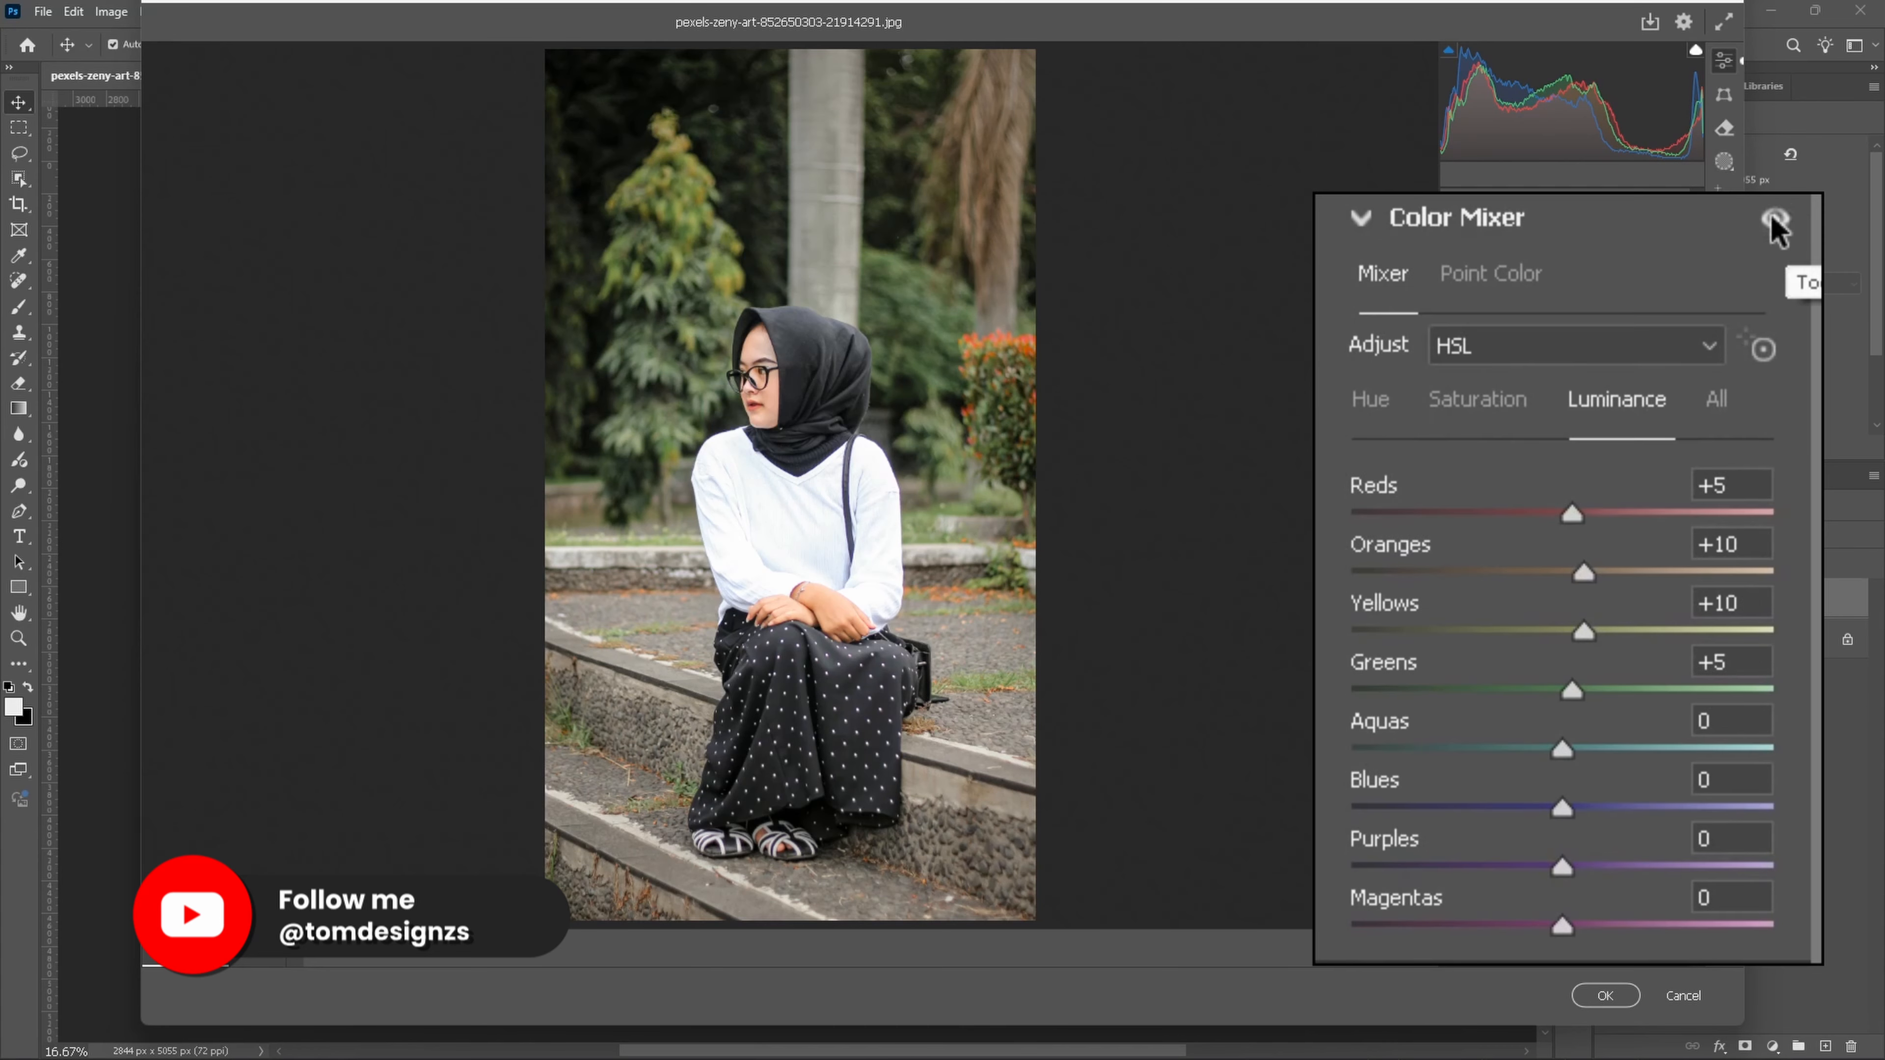
pyautogui.click(1467, 404)
# Step: Tint the shadows in Color Grading with hue 210 and a slight increase in saturation
pyautogui.click(1470, 482)
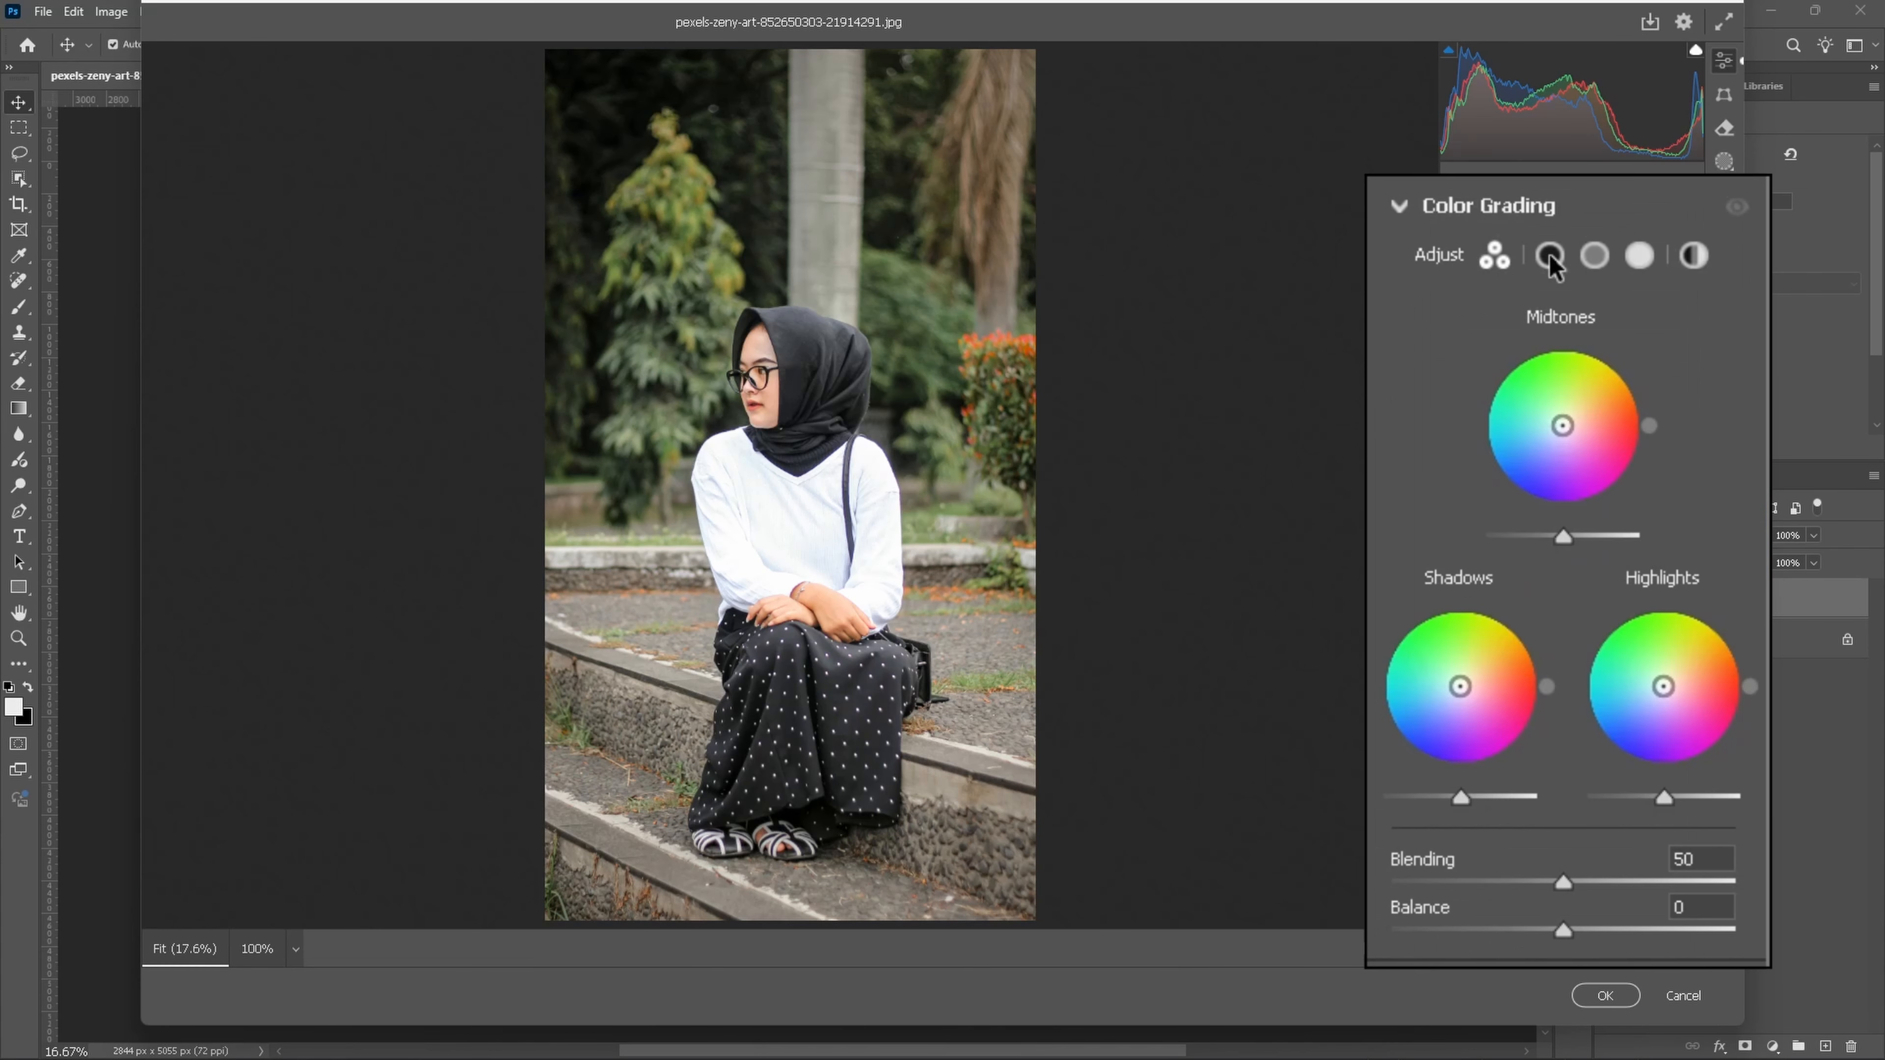
pyautogui.click(1546, 489)
pyautogui.moveTo(1477, 700); pyautogui.dragTo(1640, 691)
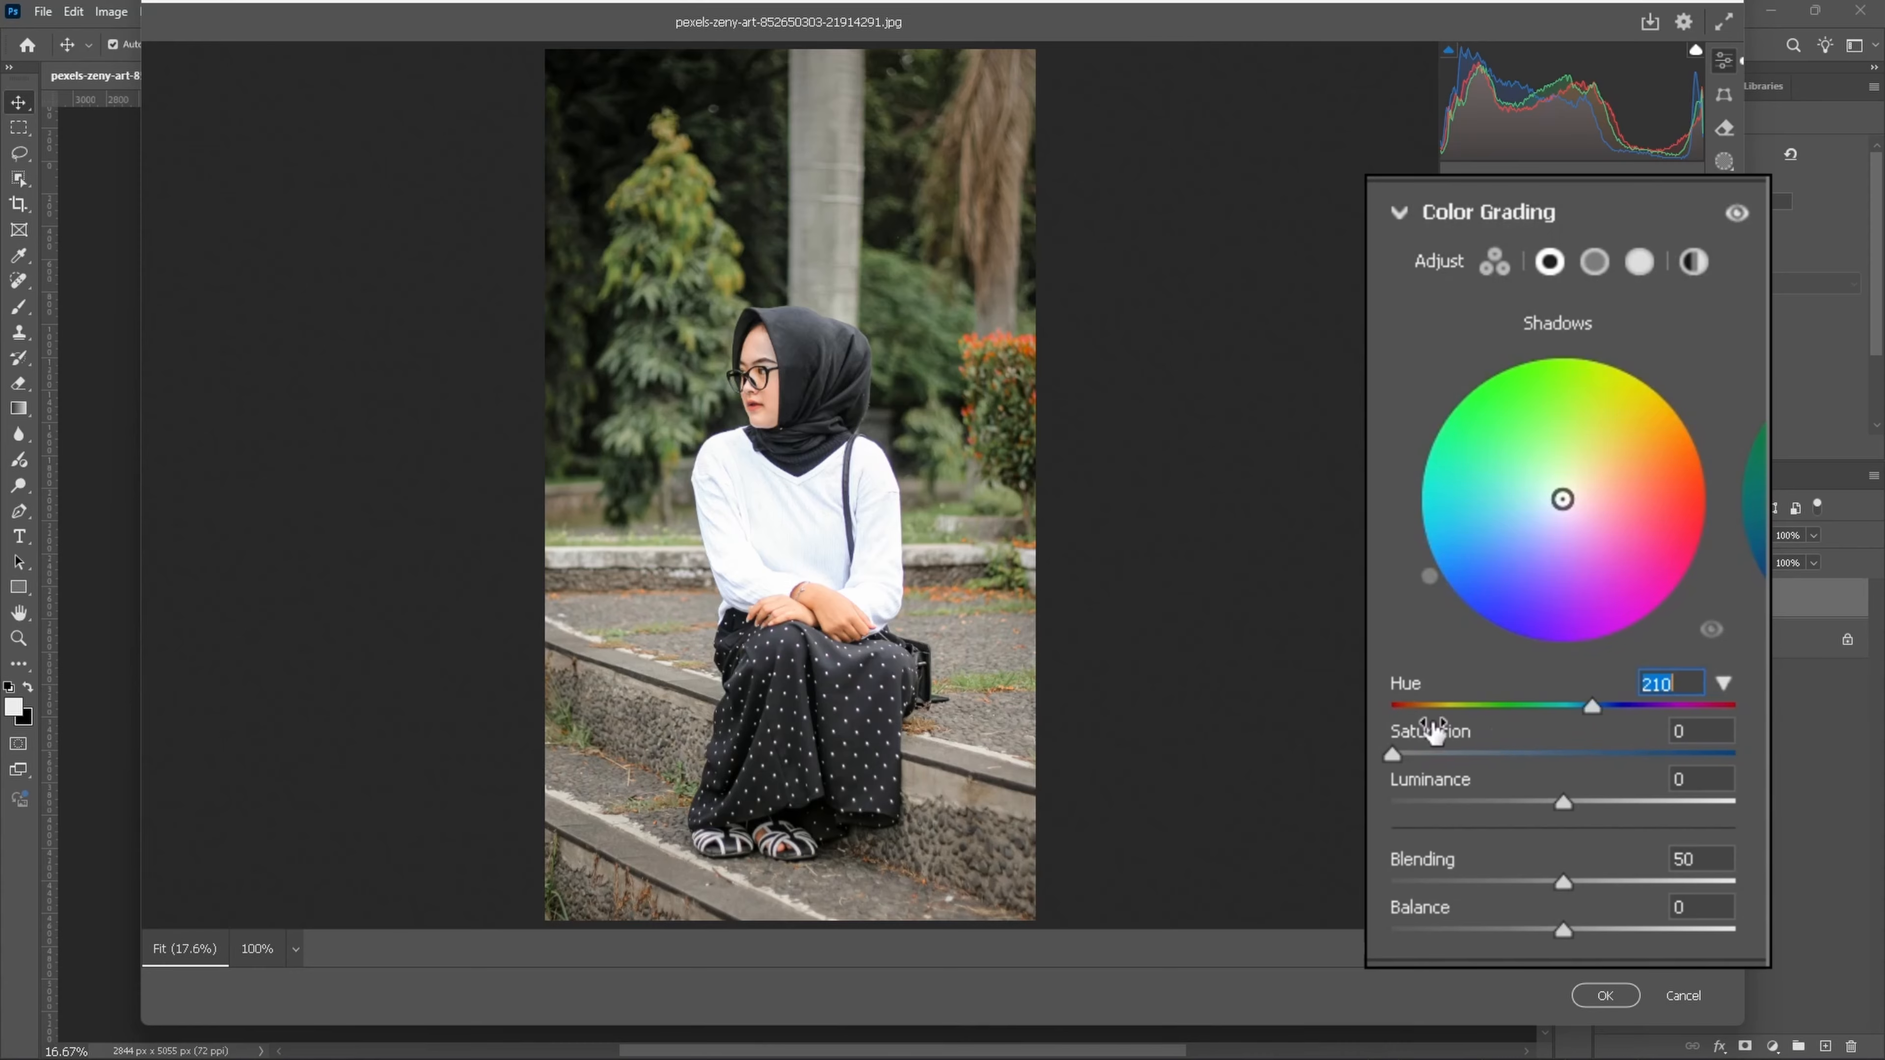
pyautogui.moveTo(1433, 731)
pyautogui.mouseDown()
pyautogui.moveTo(1499, 693)
pyautogui.moveTo(1466, 735)
pyautogui.mouseUp()
pyautogui.click(1594, 261)
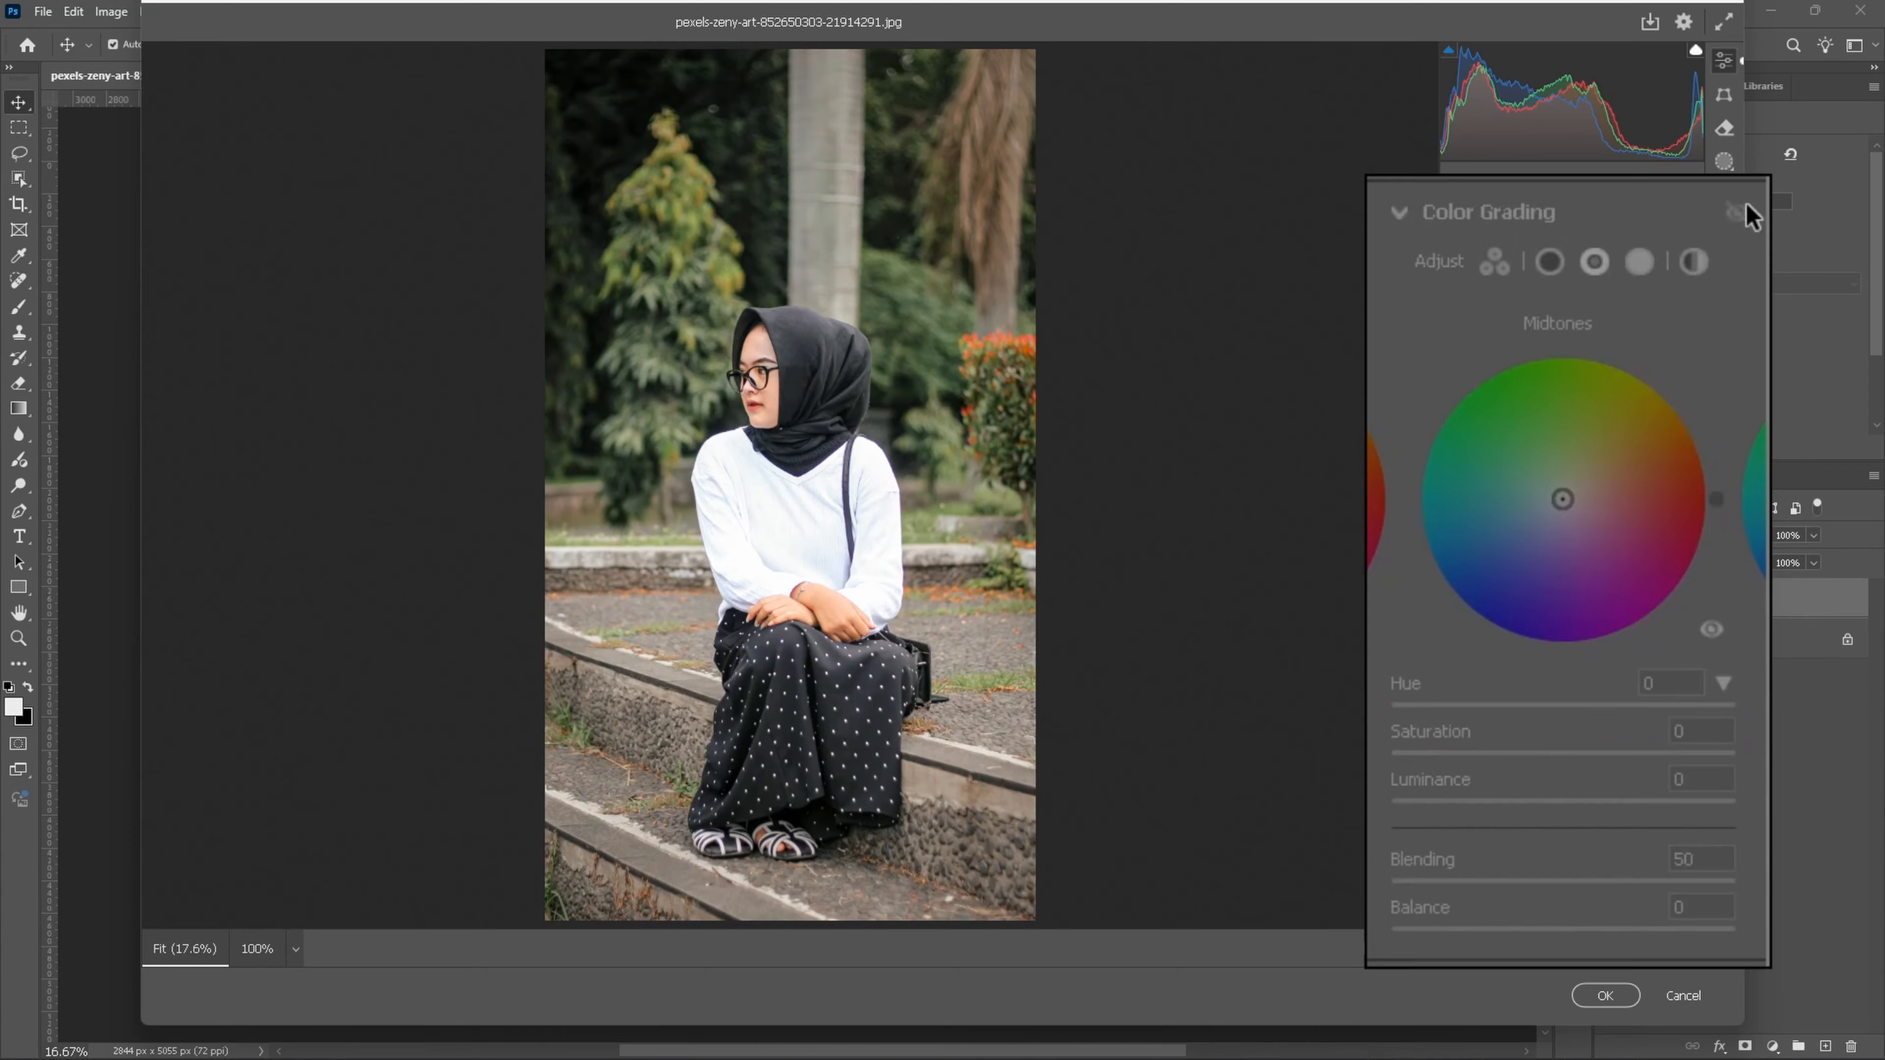
pyautogui.click(1466, 529)
# Step: Set the Detail adjustments to Sharpening 40 with Masking about 61, and Noise Reduction 15
pyautogui.click(1477, 589)
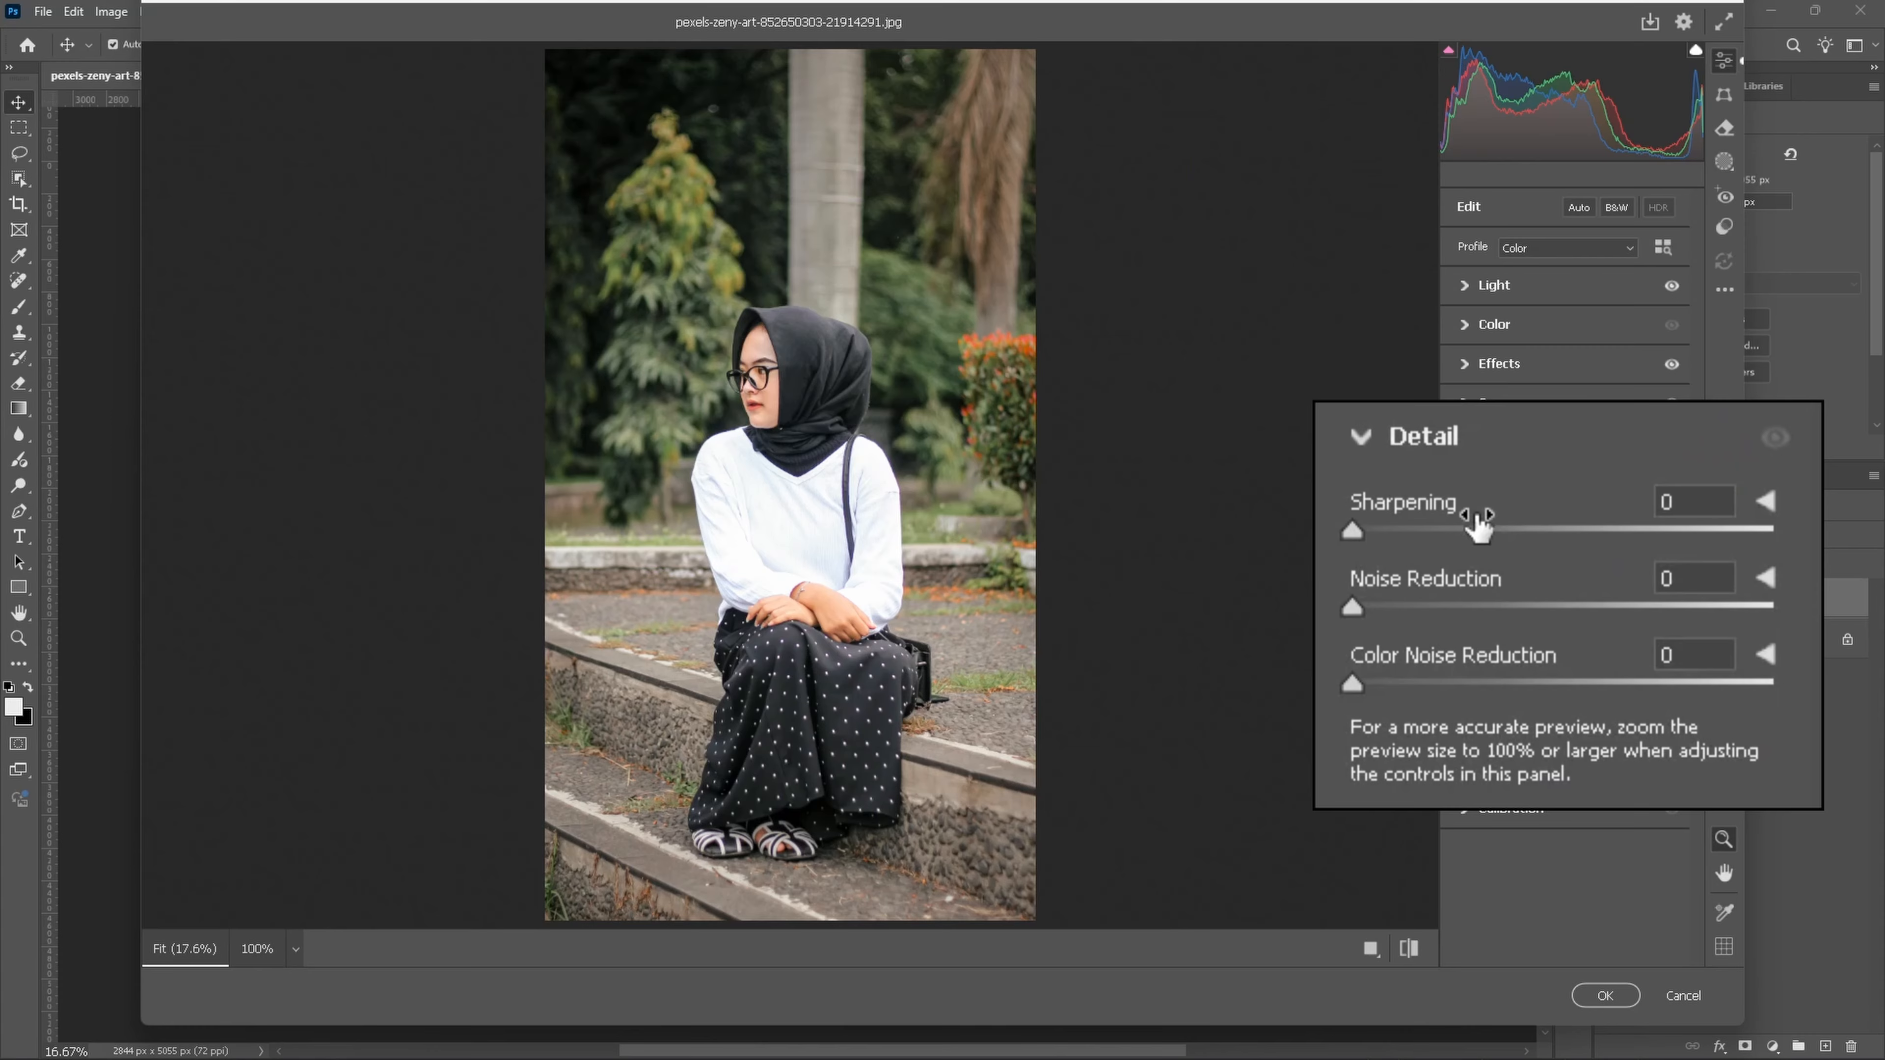
pyautogui.moveTo(1481, 518); pyautogui.dragTo(1555, 511)
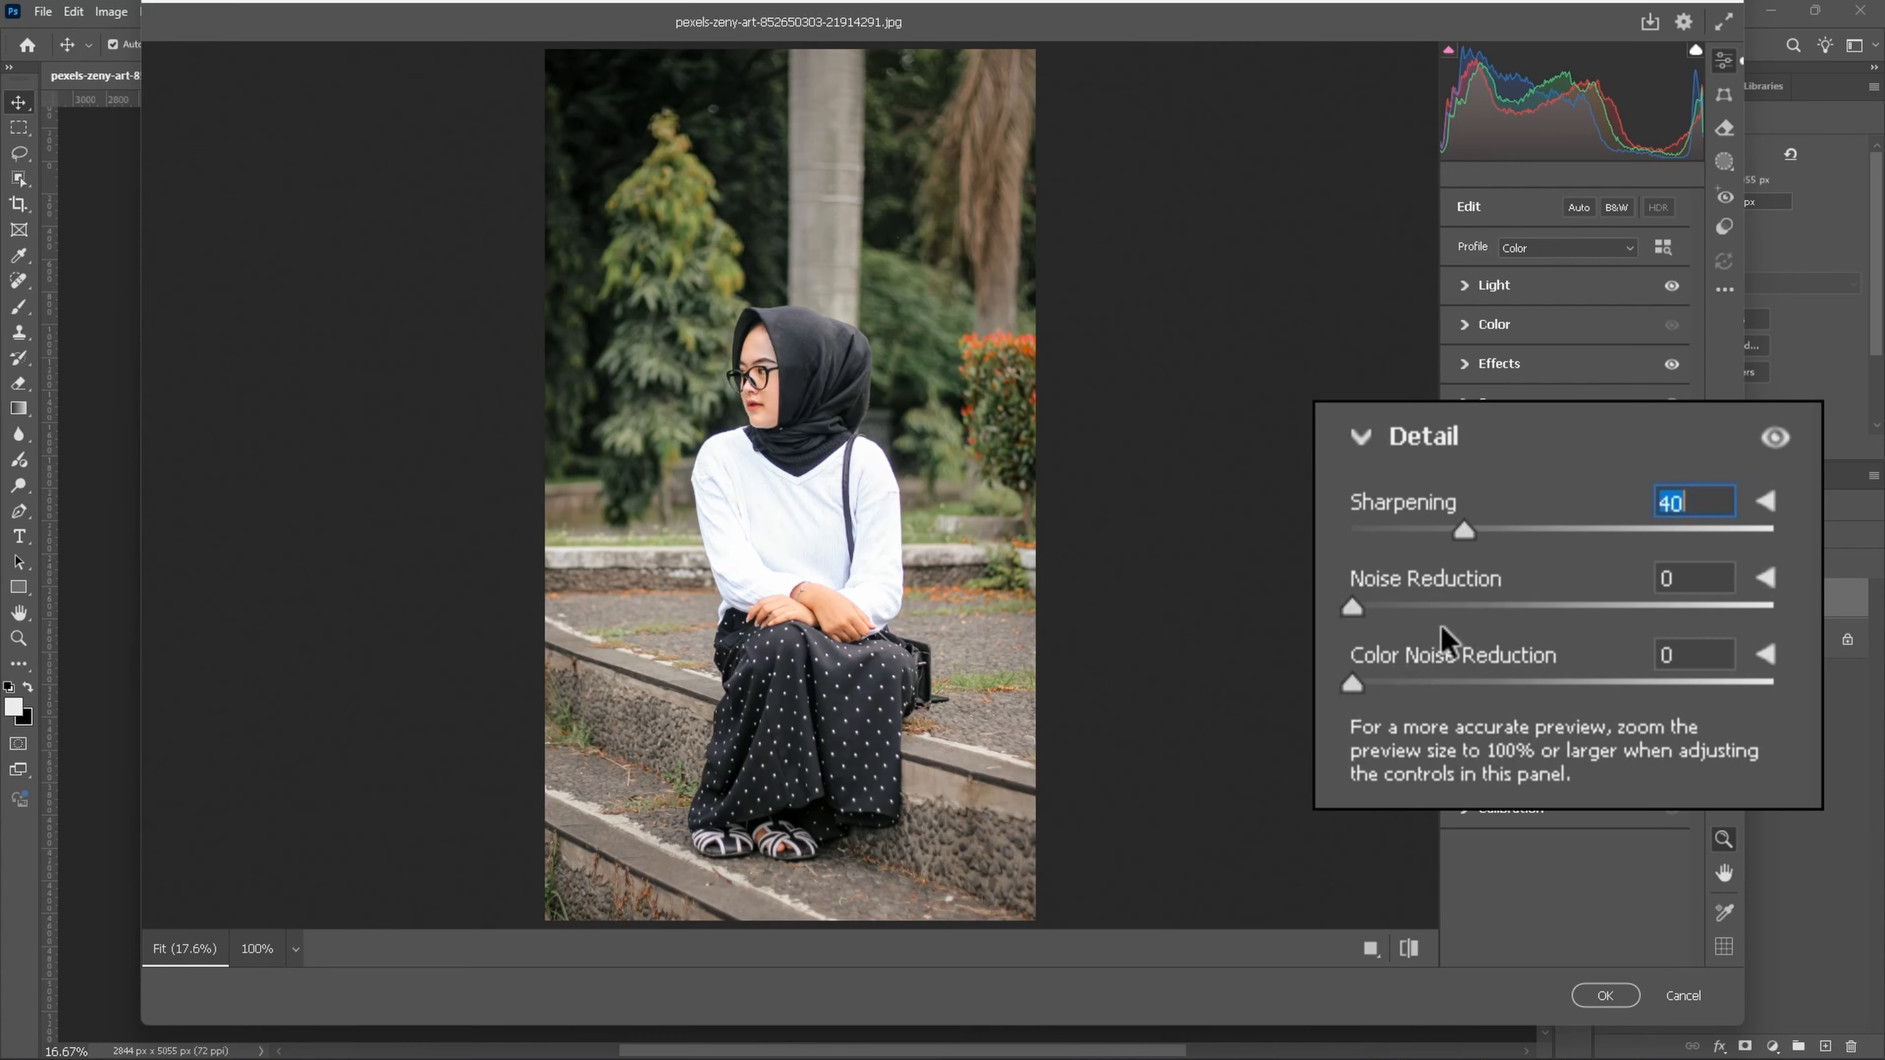
pyautogui.moveTo(1465, 598); pyautogui.dragTo(1549, 597)
pyautogui.click(1766, 502)
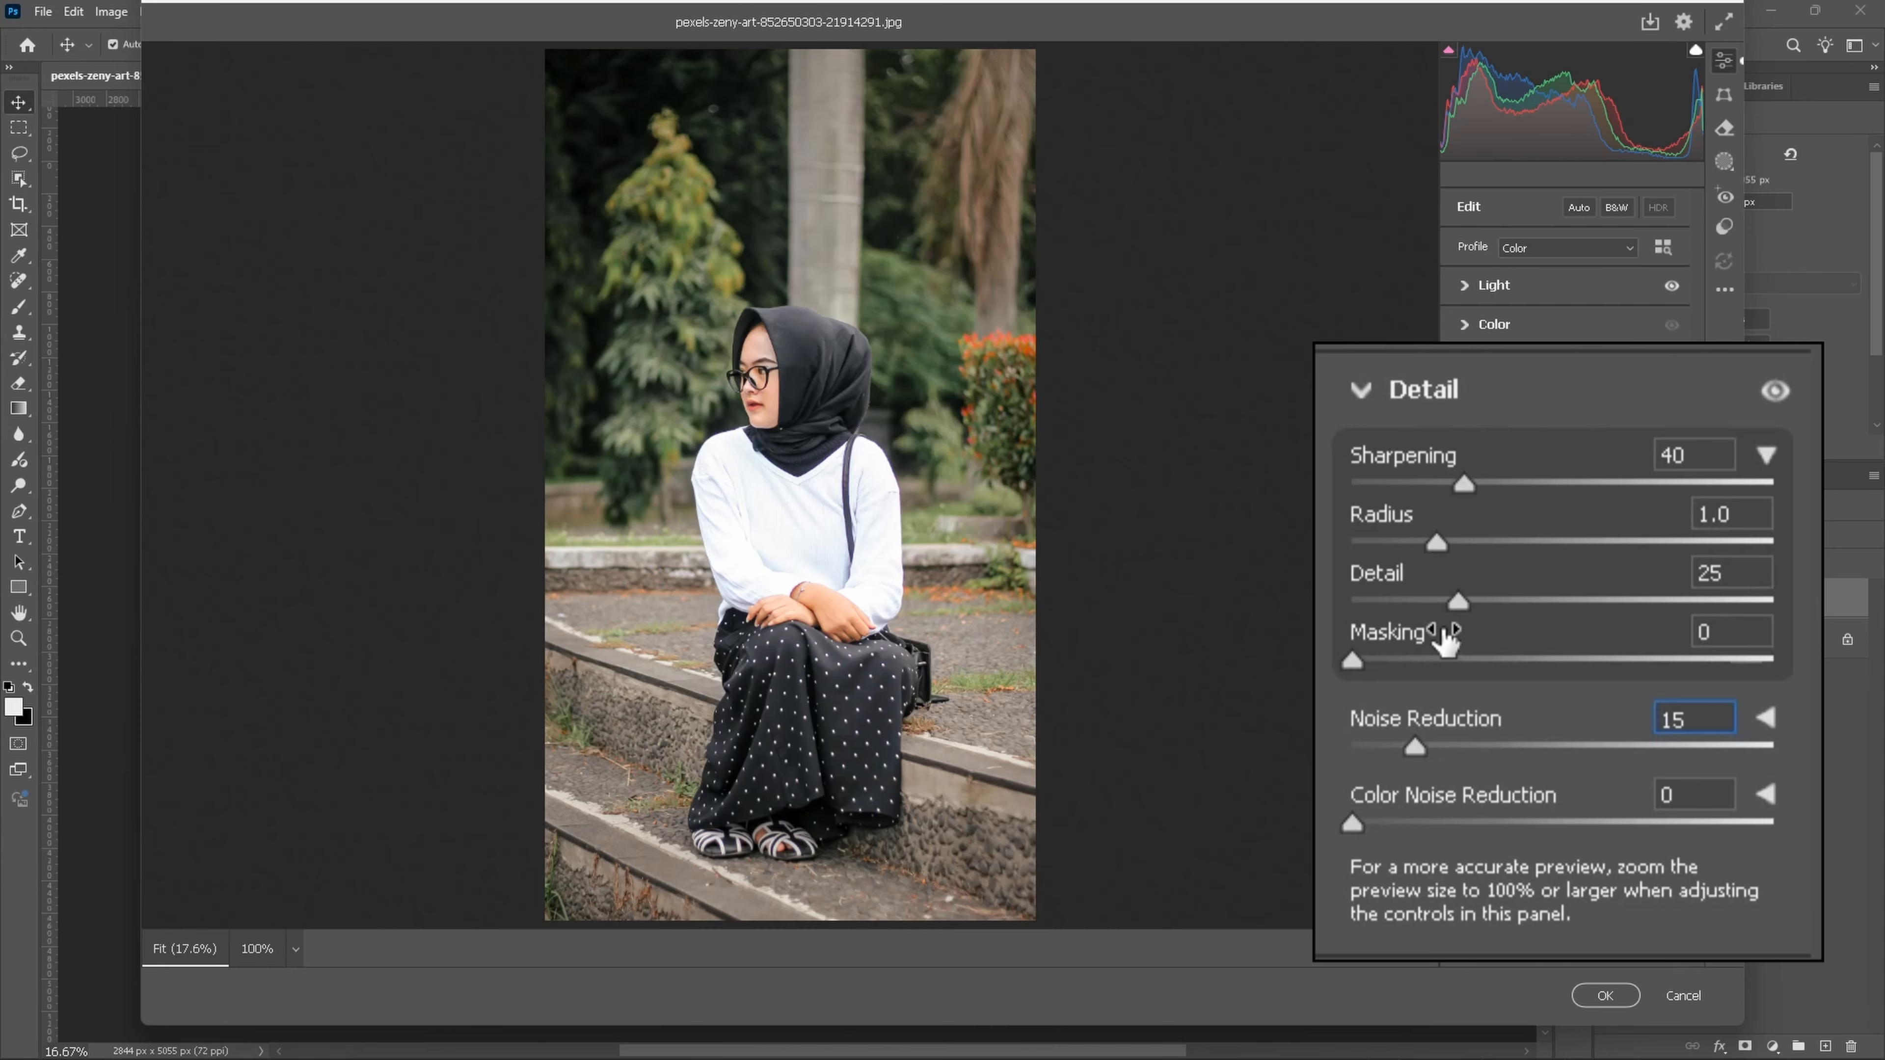
pyautogui.moveTo(1444, 640); pyautogui.dragTo(1567, 642)
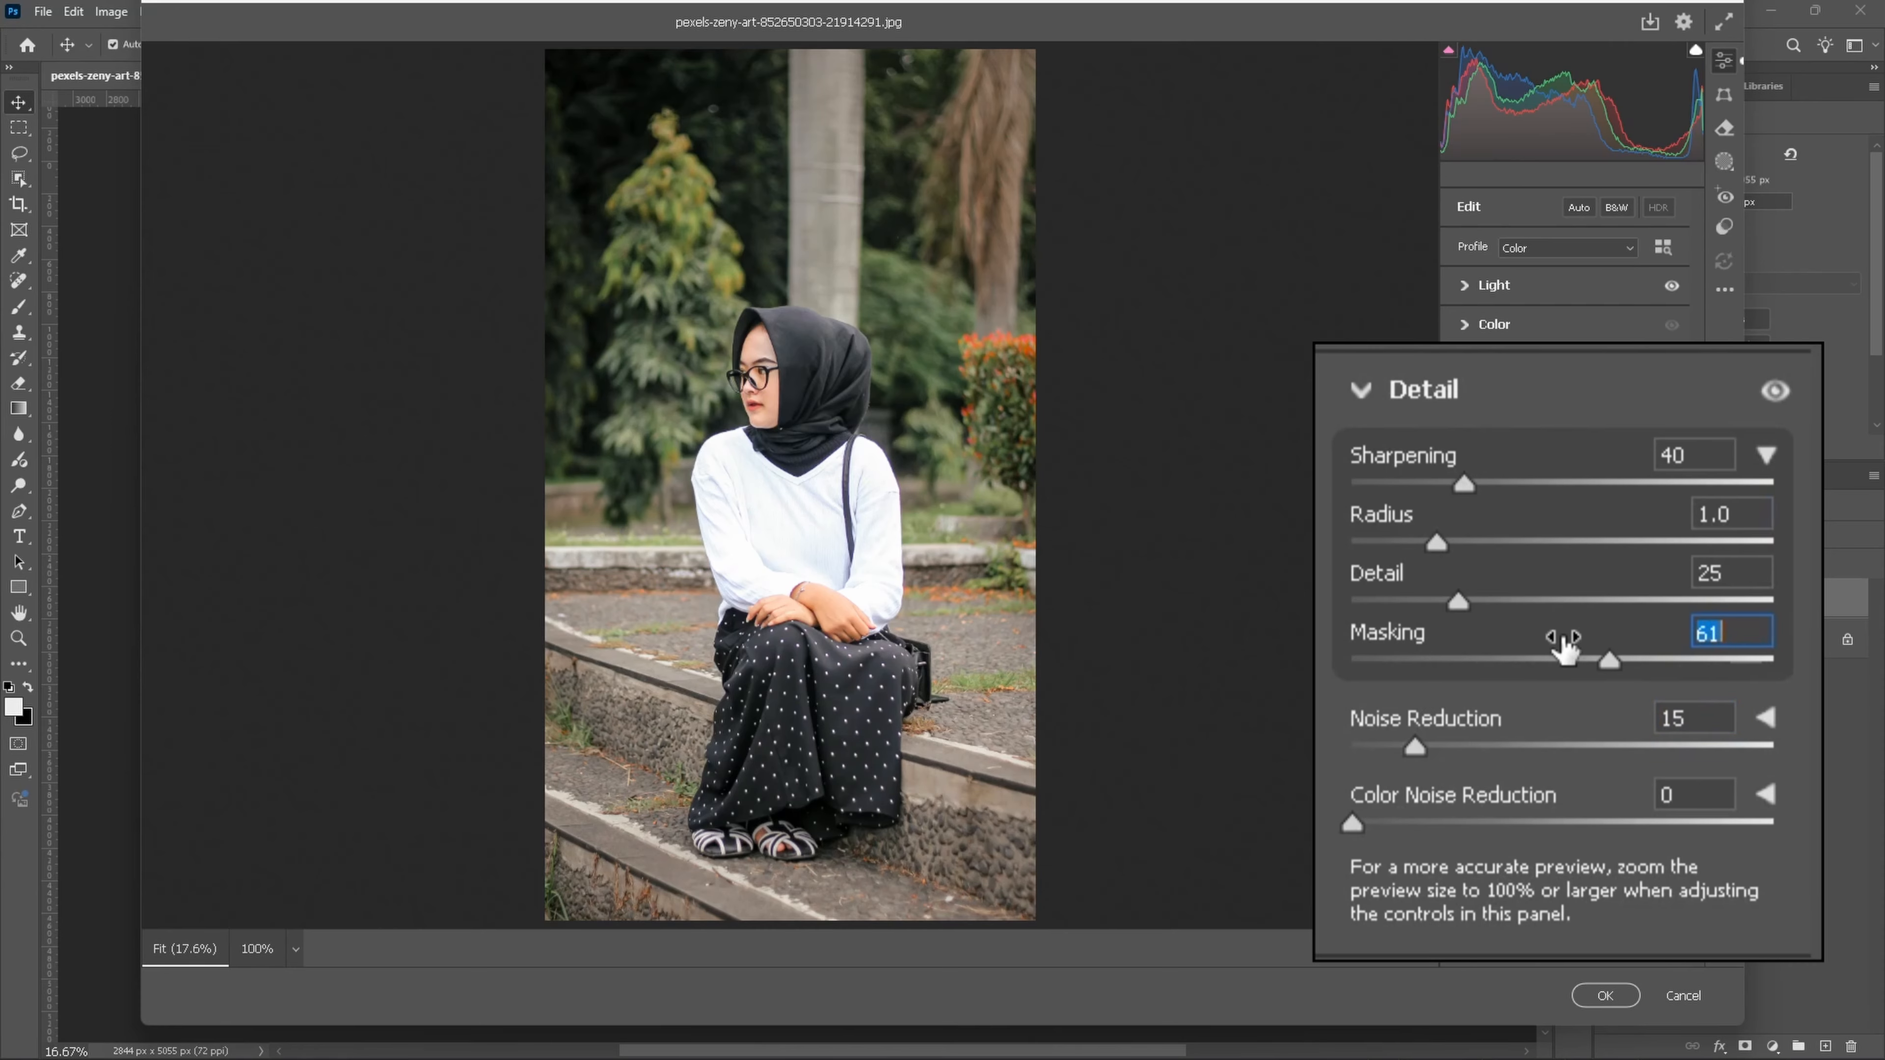
pyautogui.click(1462, 522)
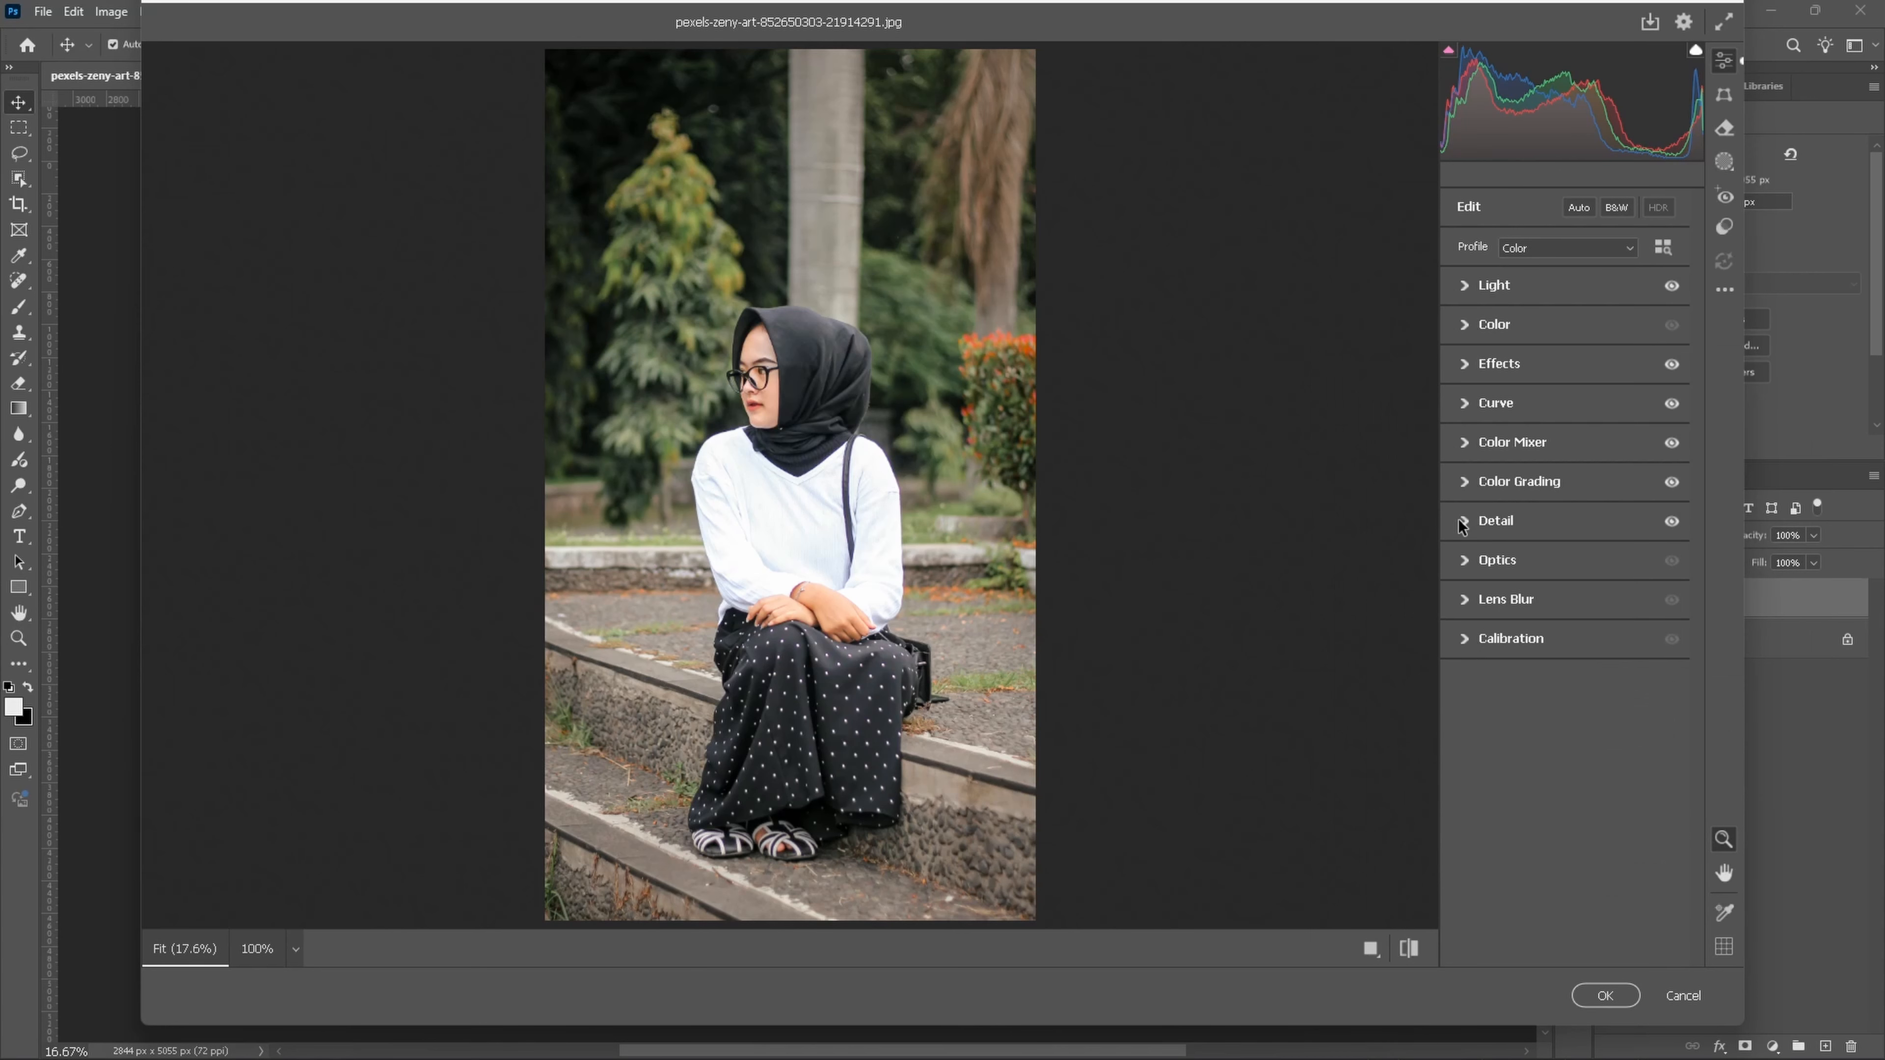
# Step: Set the Calibration hues to +5 for Red Primary and +10 for Blue Primary
pyautogui.click(1464, 641)
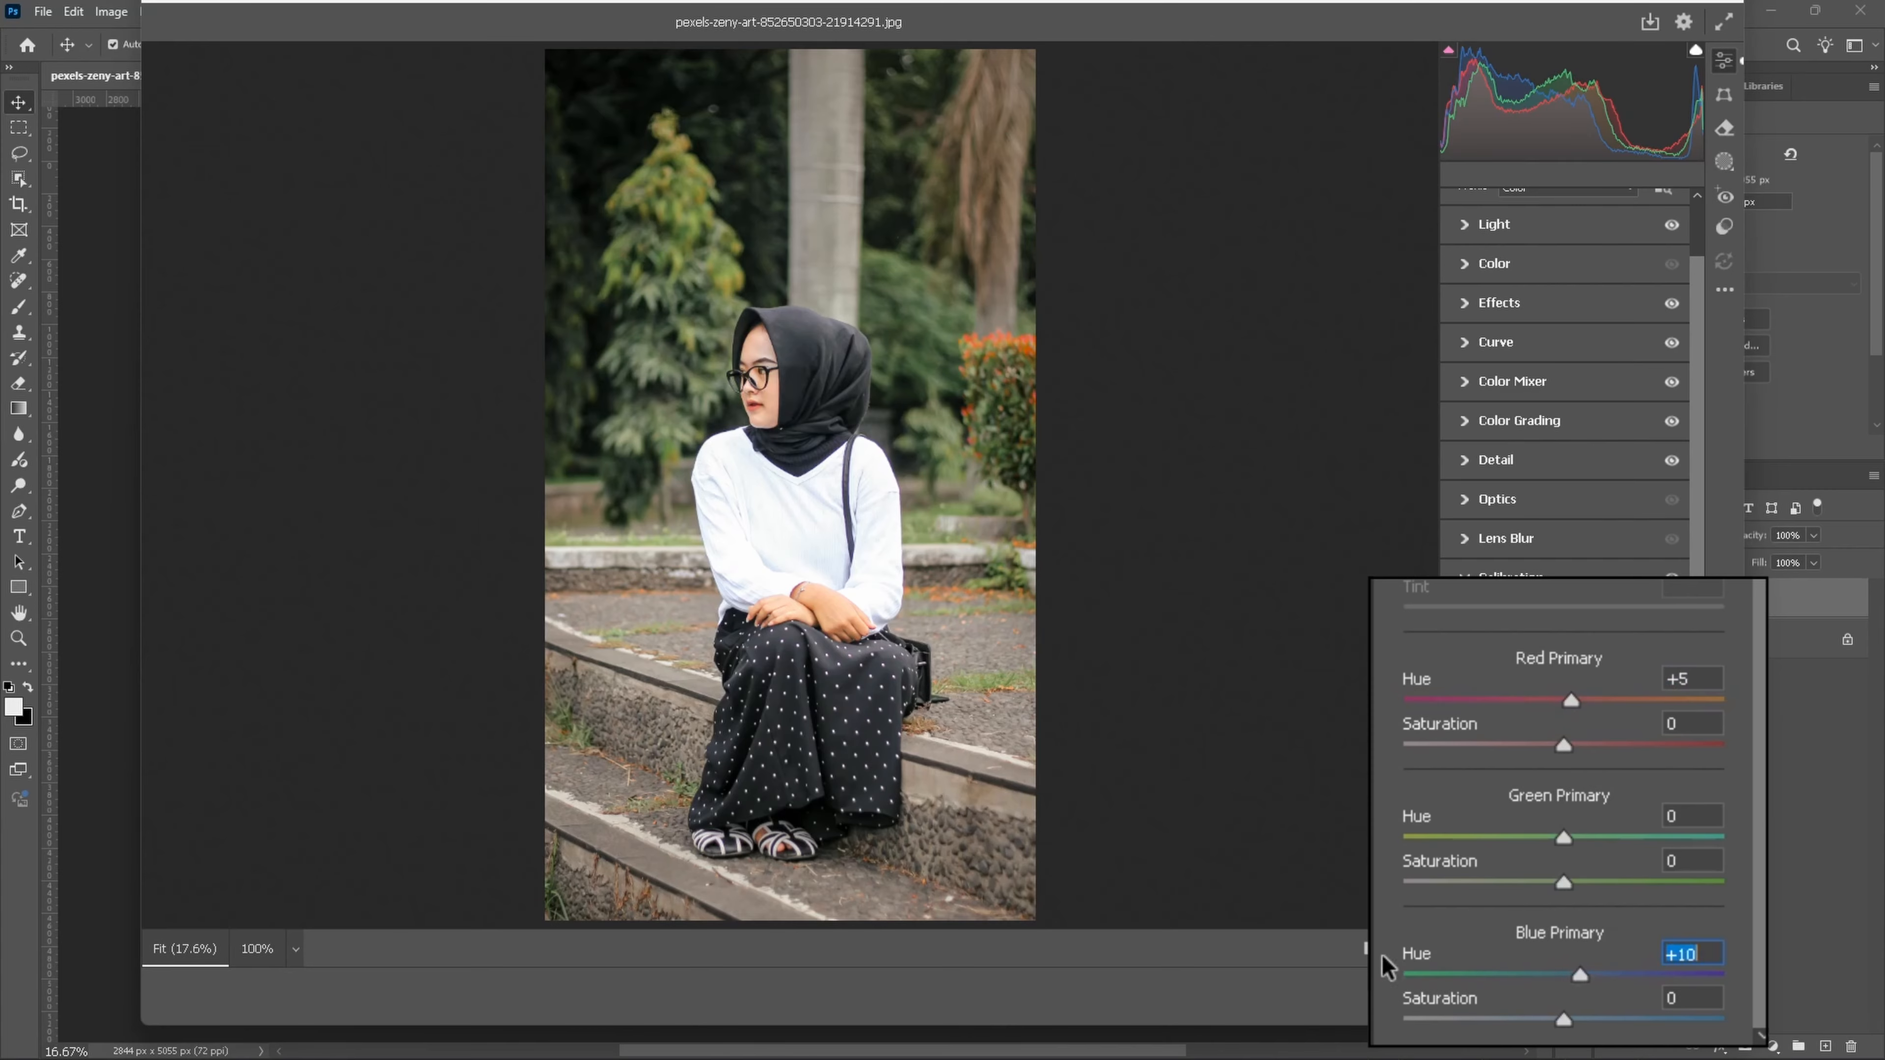
# Step: Compare the edited photo with the original by switching between the before and after views
pyautogui.click(1409, 949)
pyautogui.click(1409, 949)
pyautogui.click(1409, 949)
pyautogui.click(1409, 949)
pyautogui.click(1409, 948)
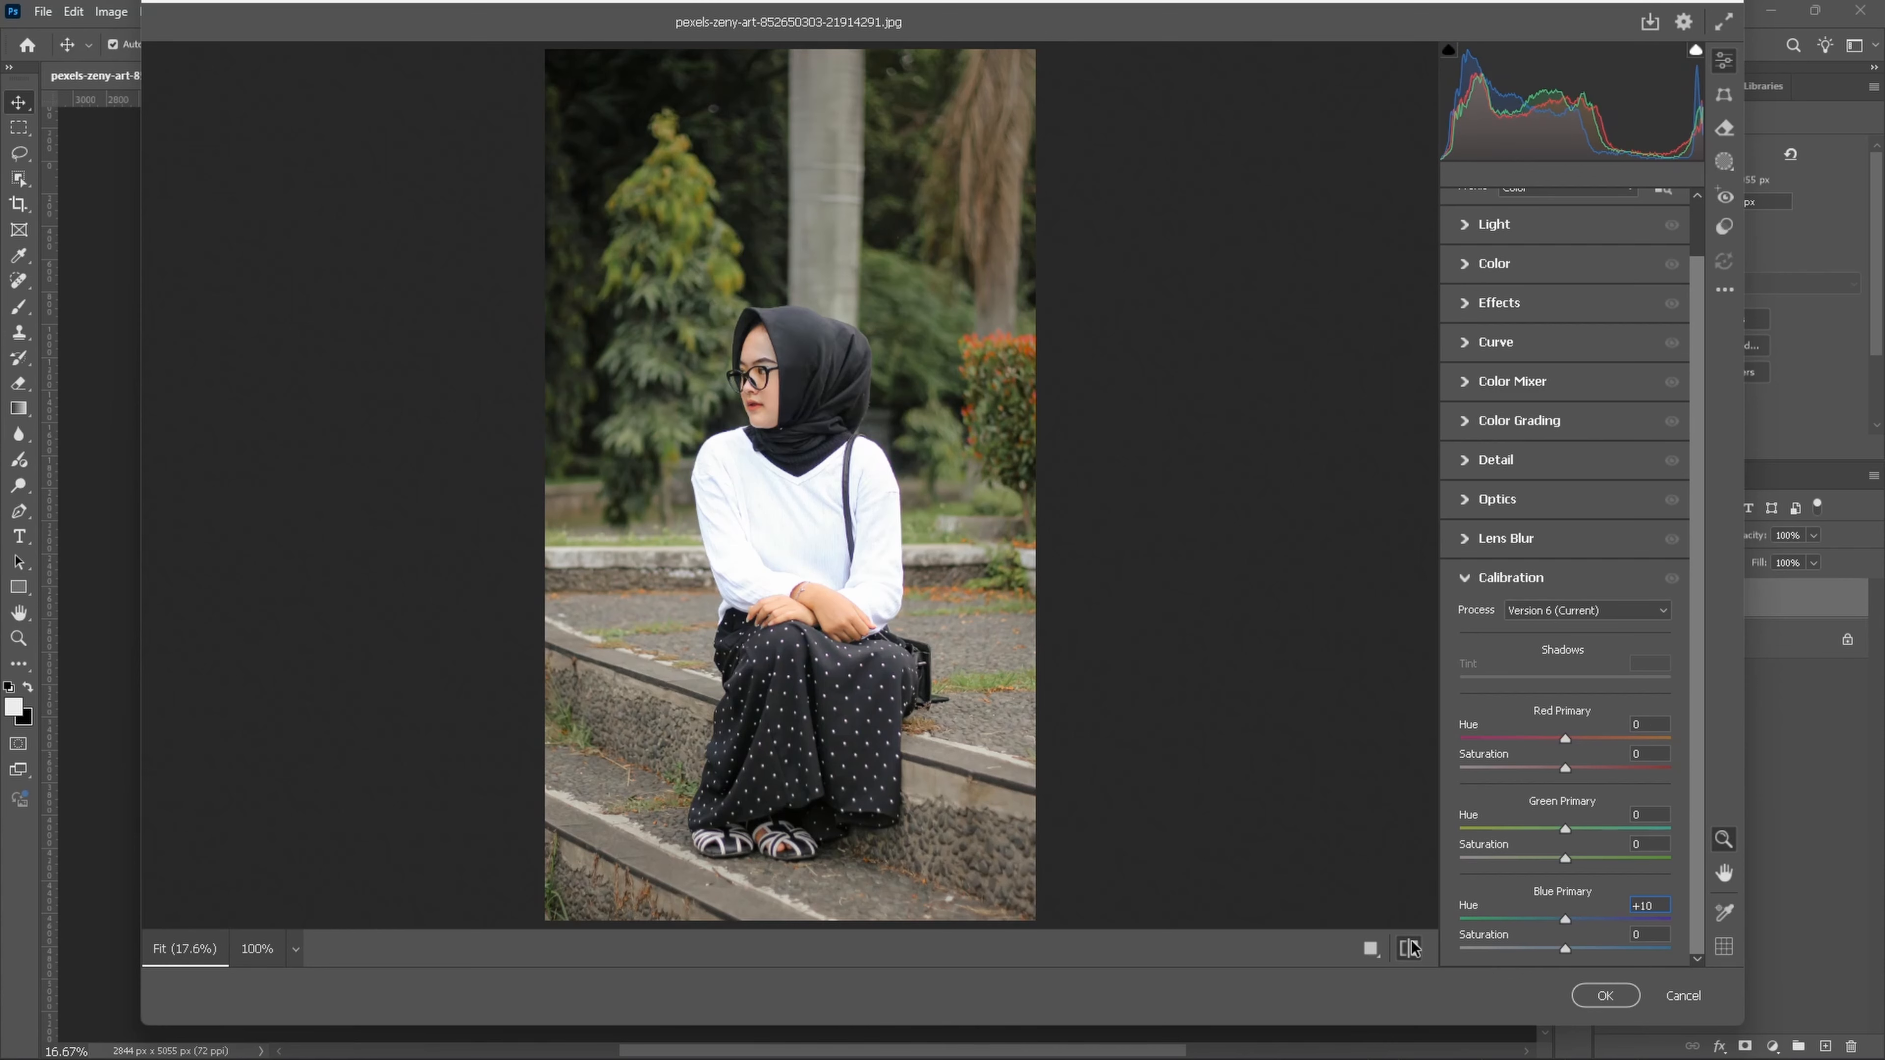
pyautogui.click(1409, 948)
pyautogui.click(1409, 949)
pyautogui.click(1409, 948)
# Step: Review the Light adjustment values once more
pyautogui.click(1519, 236)
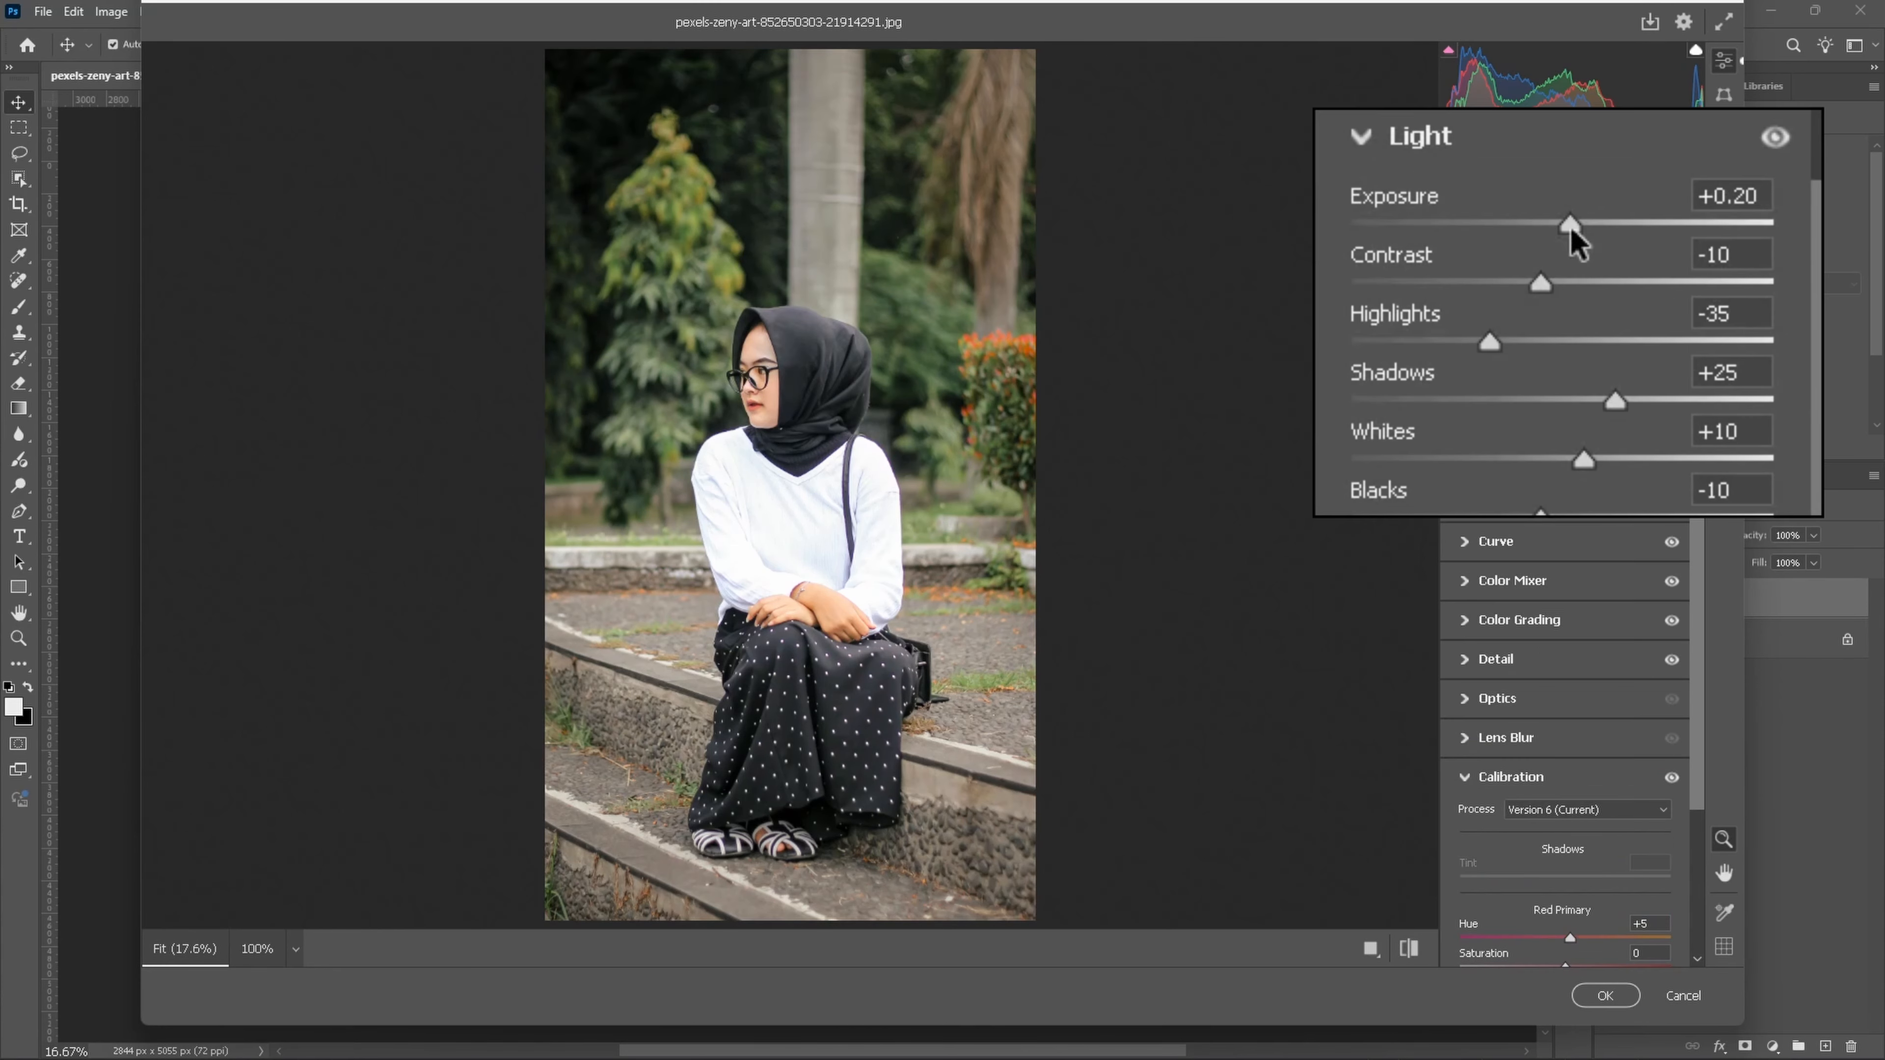
pyautogui.moveTo(1570, 263); pyautogui.dragTo(1495, 254)
pyautogui.click(1494, 224)
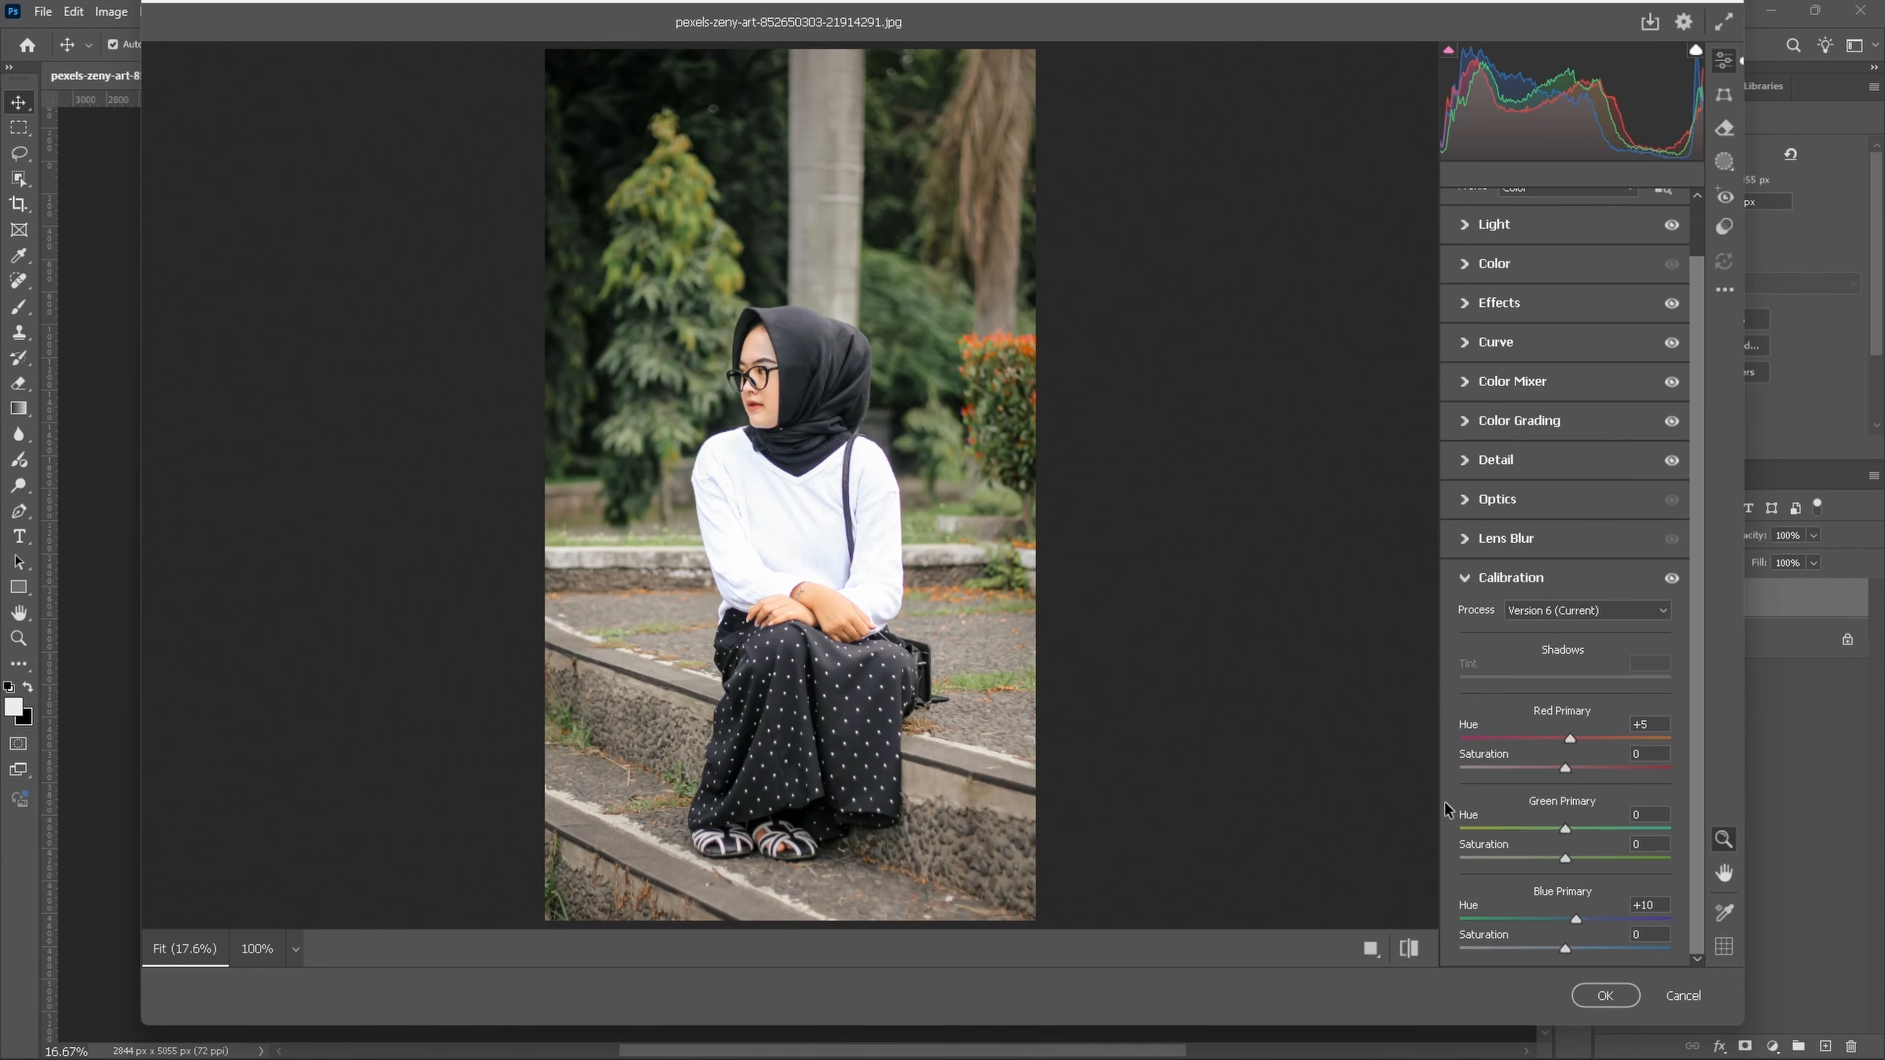
# Step: Set the photo's Color white balance to Auto, then collapse the Color and Calibration sections
pyautogui.click(1488, 269)
pyautogui.moveTo(1576, 322)
pyautogui.mouseDown()
pyautogui.moveTo(1603, 370)
pyautogui.moveTo(1594, 313)
pyautogui.mouseUp()
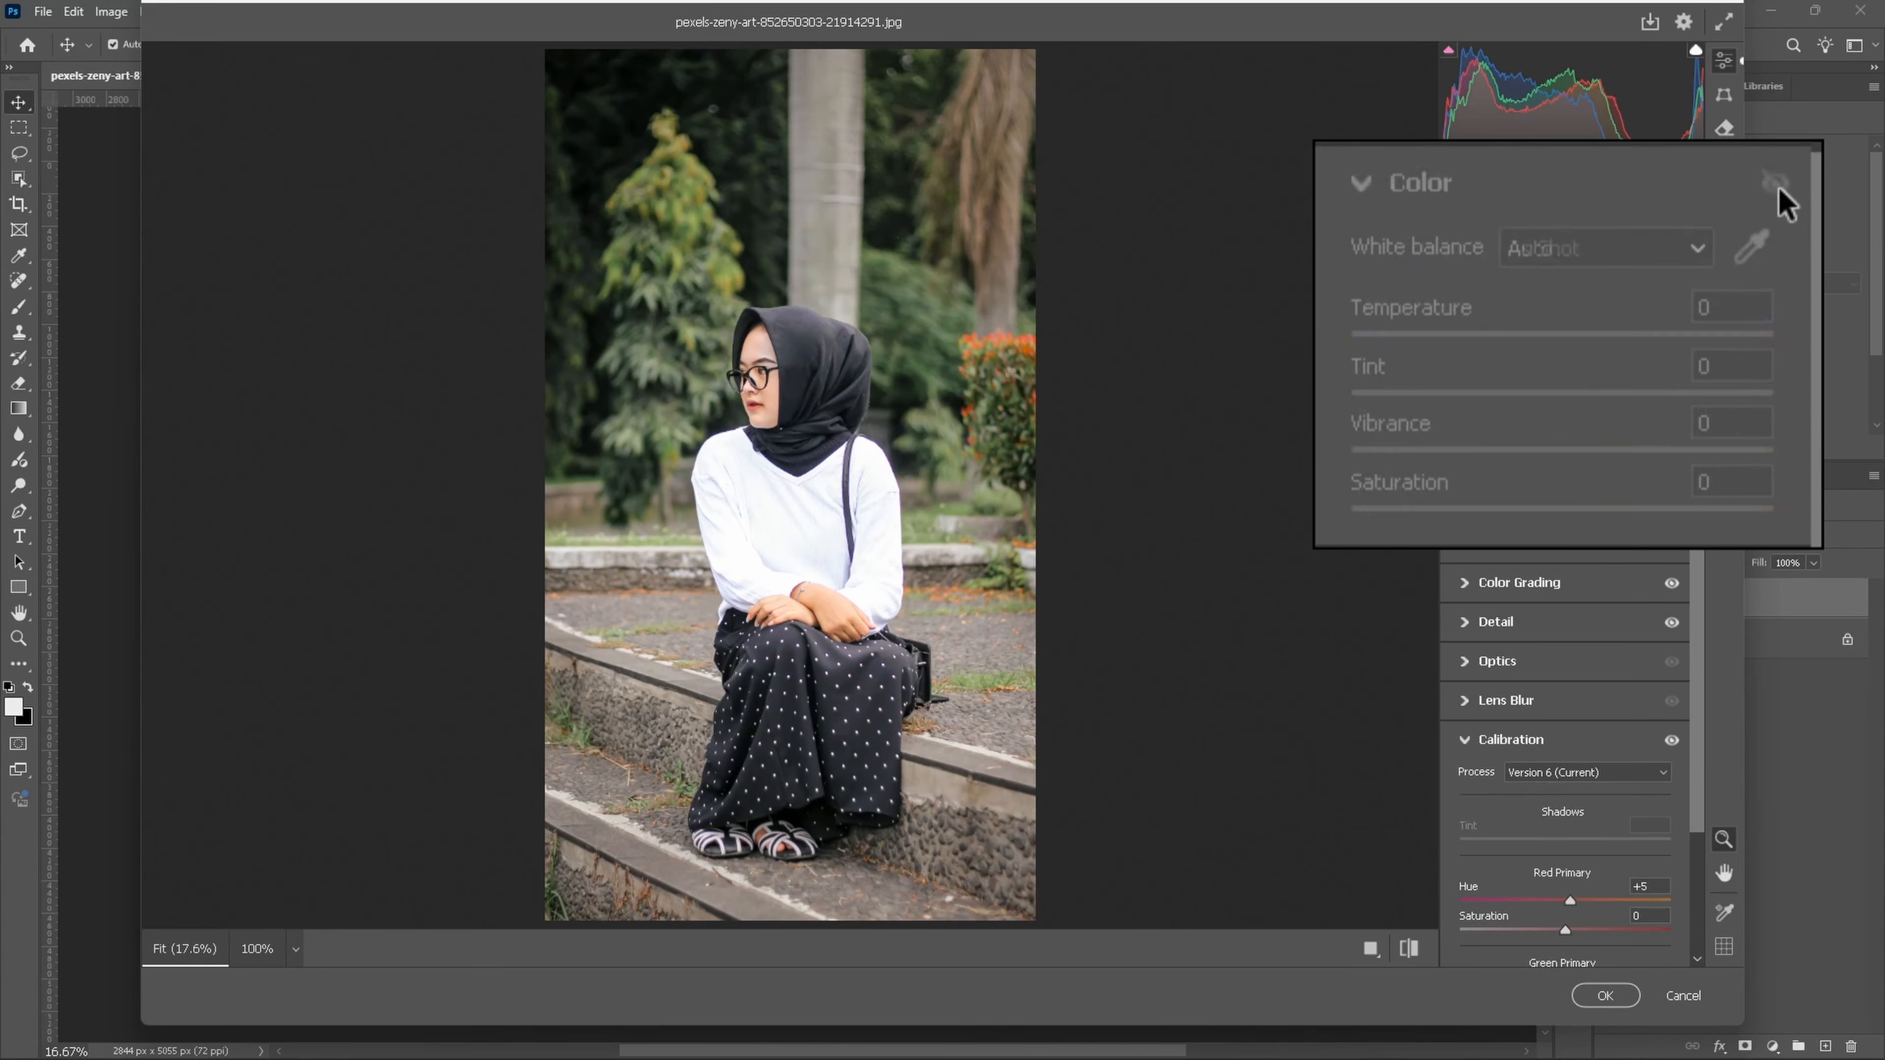
pyautogui.click(1466, 268)
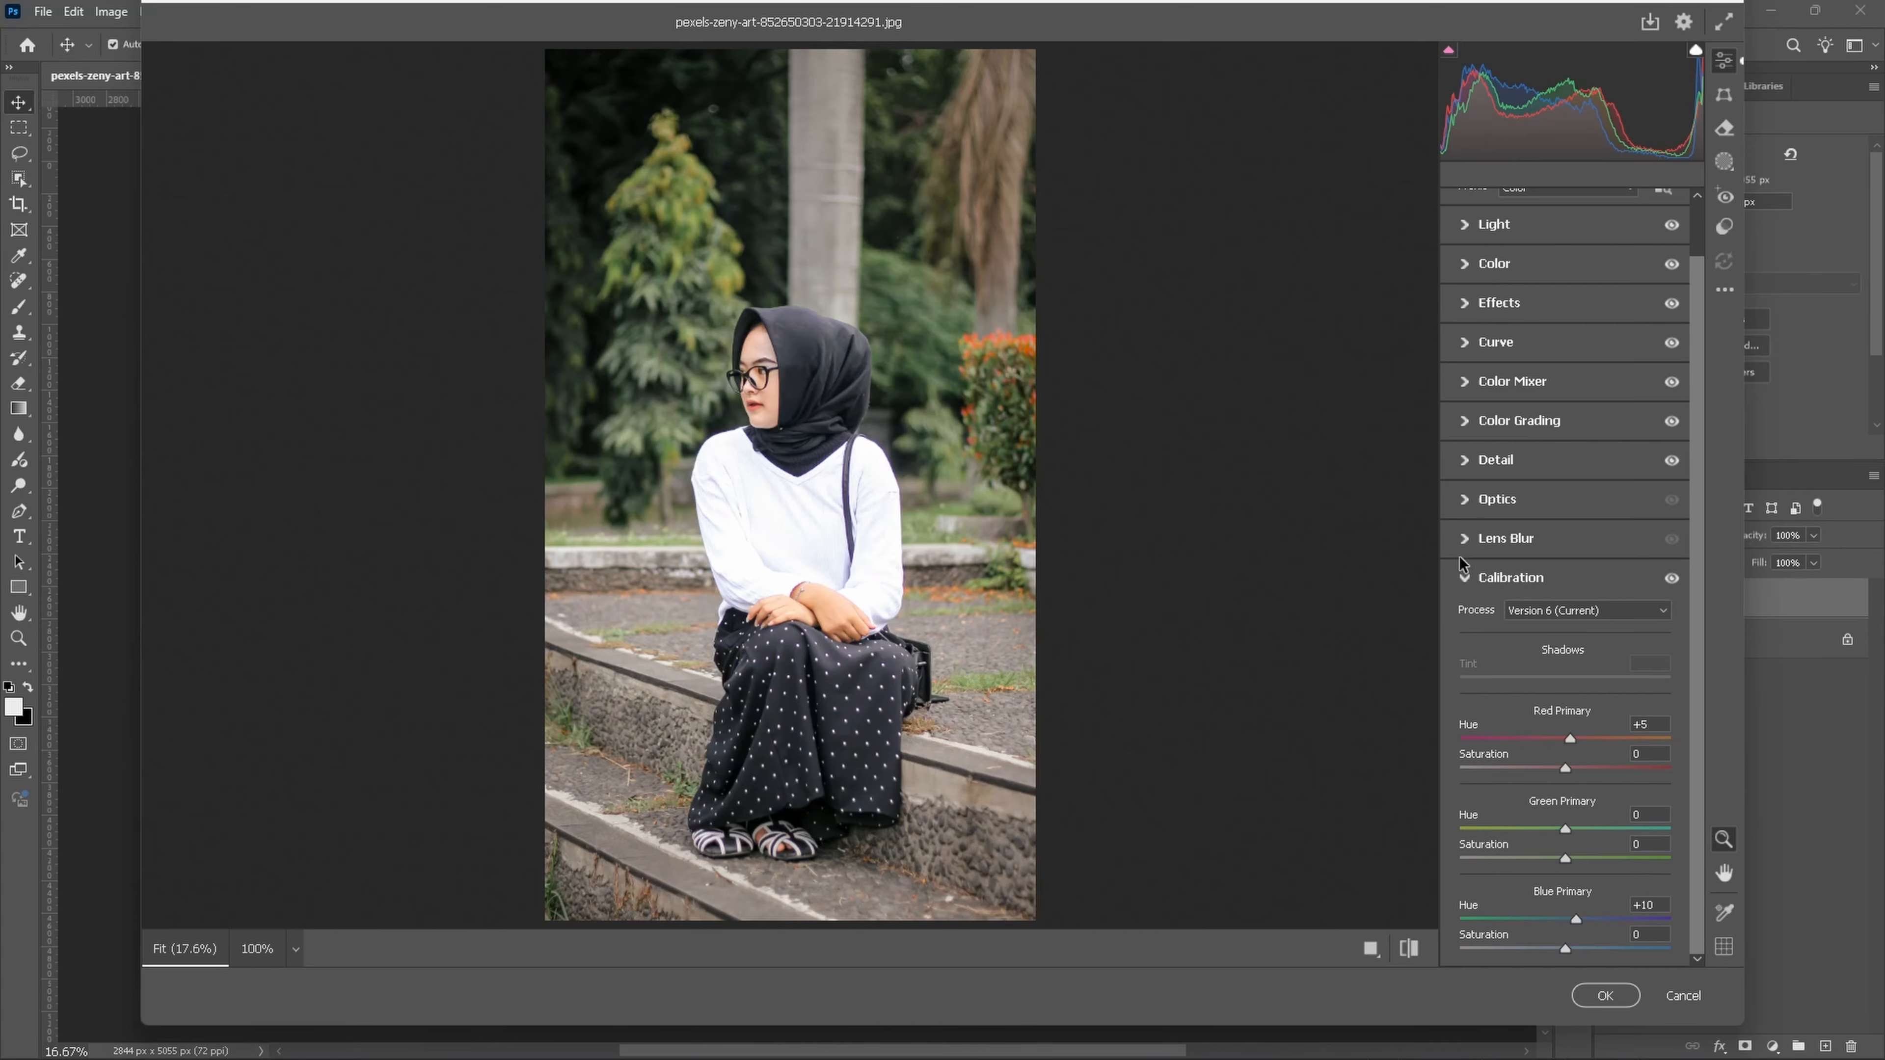
pyautogui.click(1465, 577)
# Step: Create a preset named "Natural look" in User Presets from the current edits, and apply the Camera Raw grade to the photo
pyautogui.click(1725, 290)
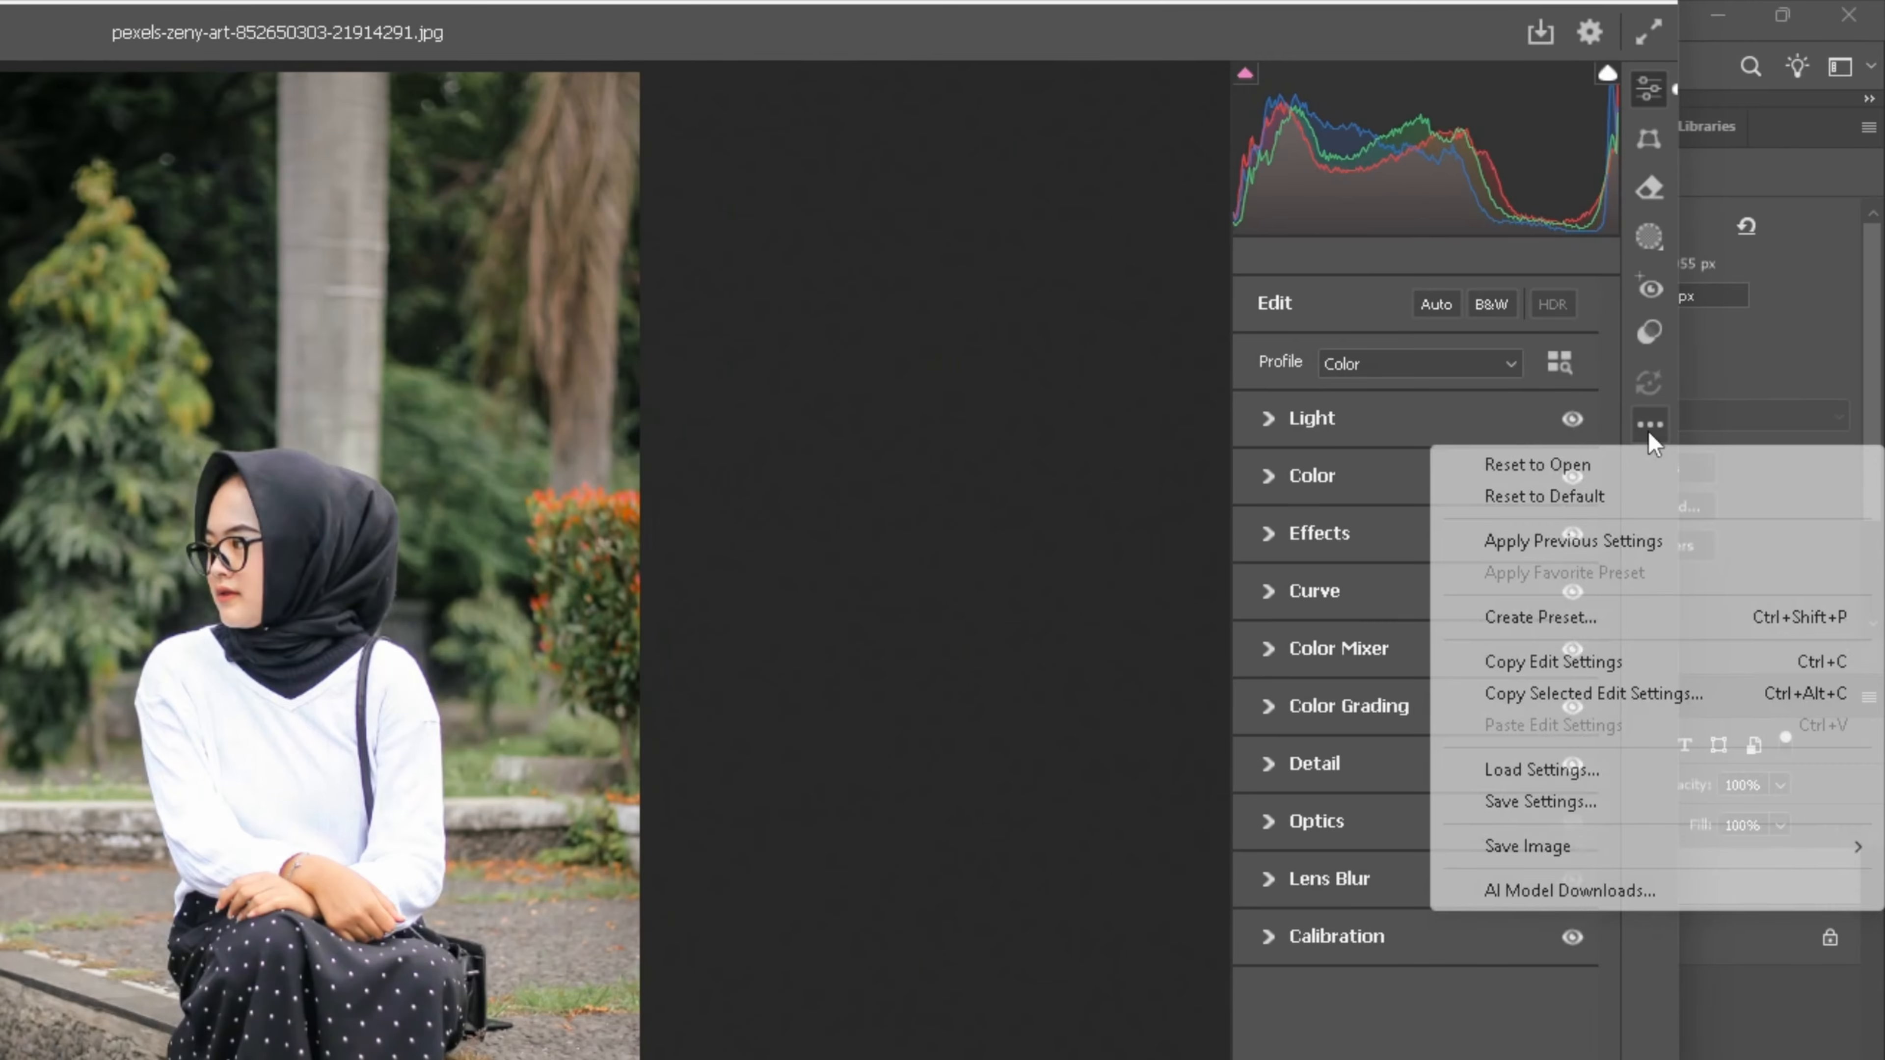
pyautogui.click(1540, 617)
pyautogui.write('N')
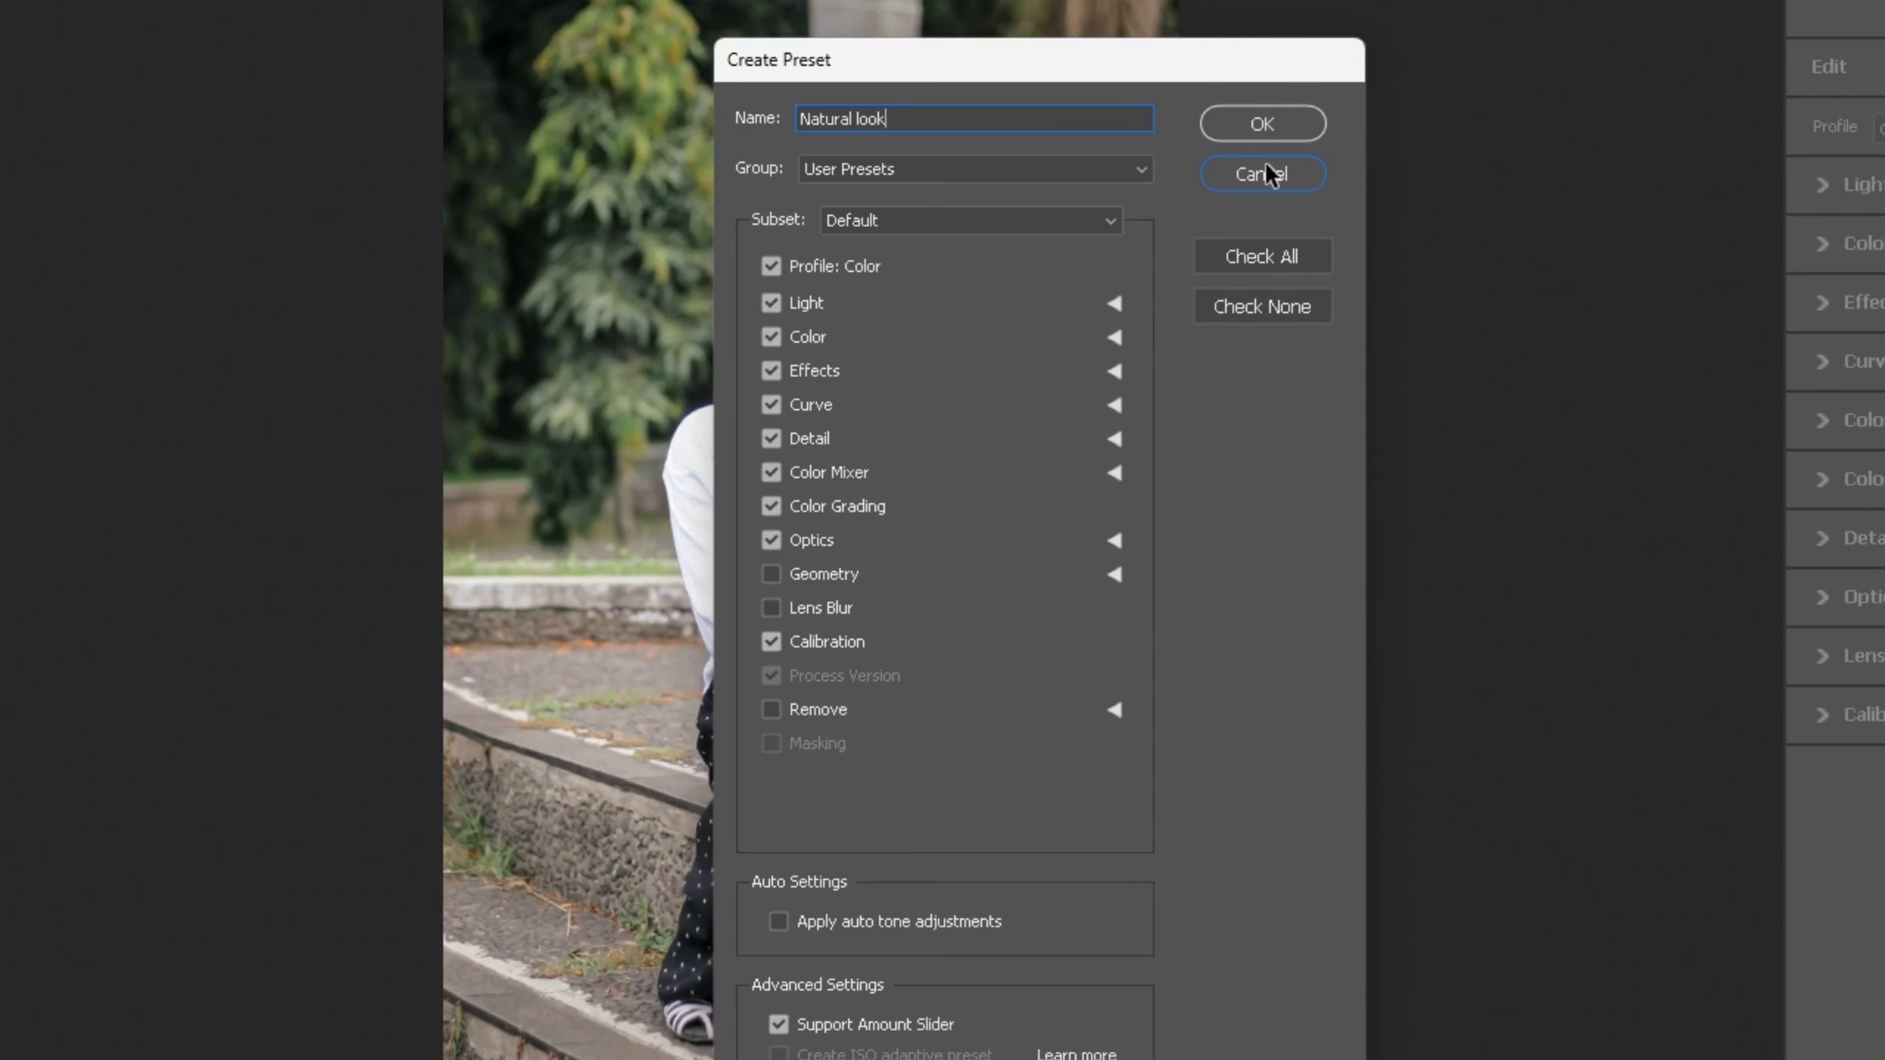
pyautogui.write('atural look')
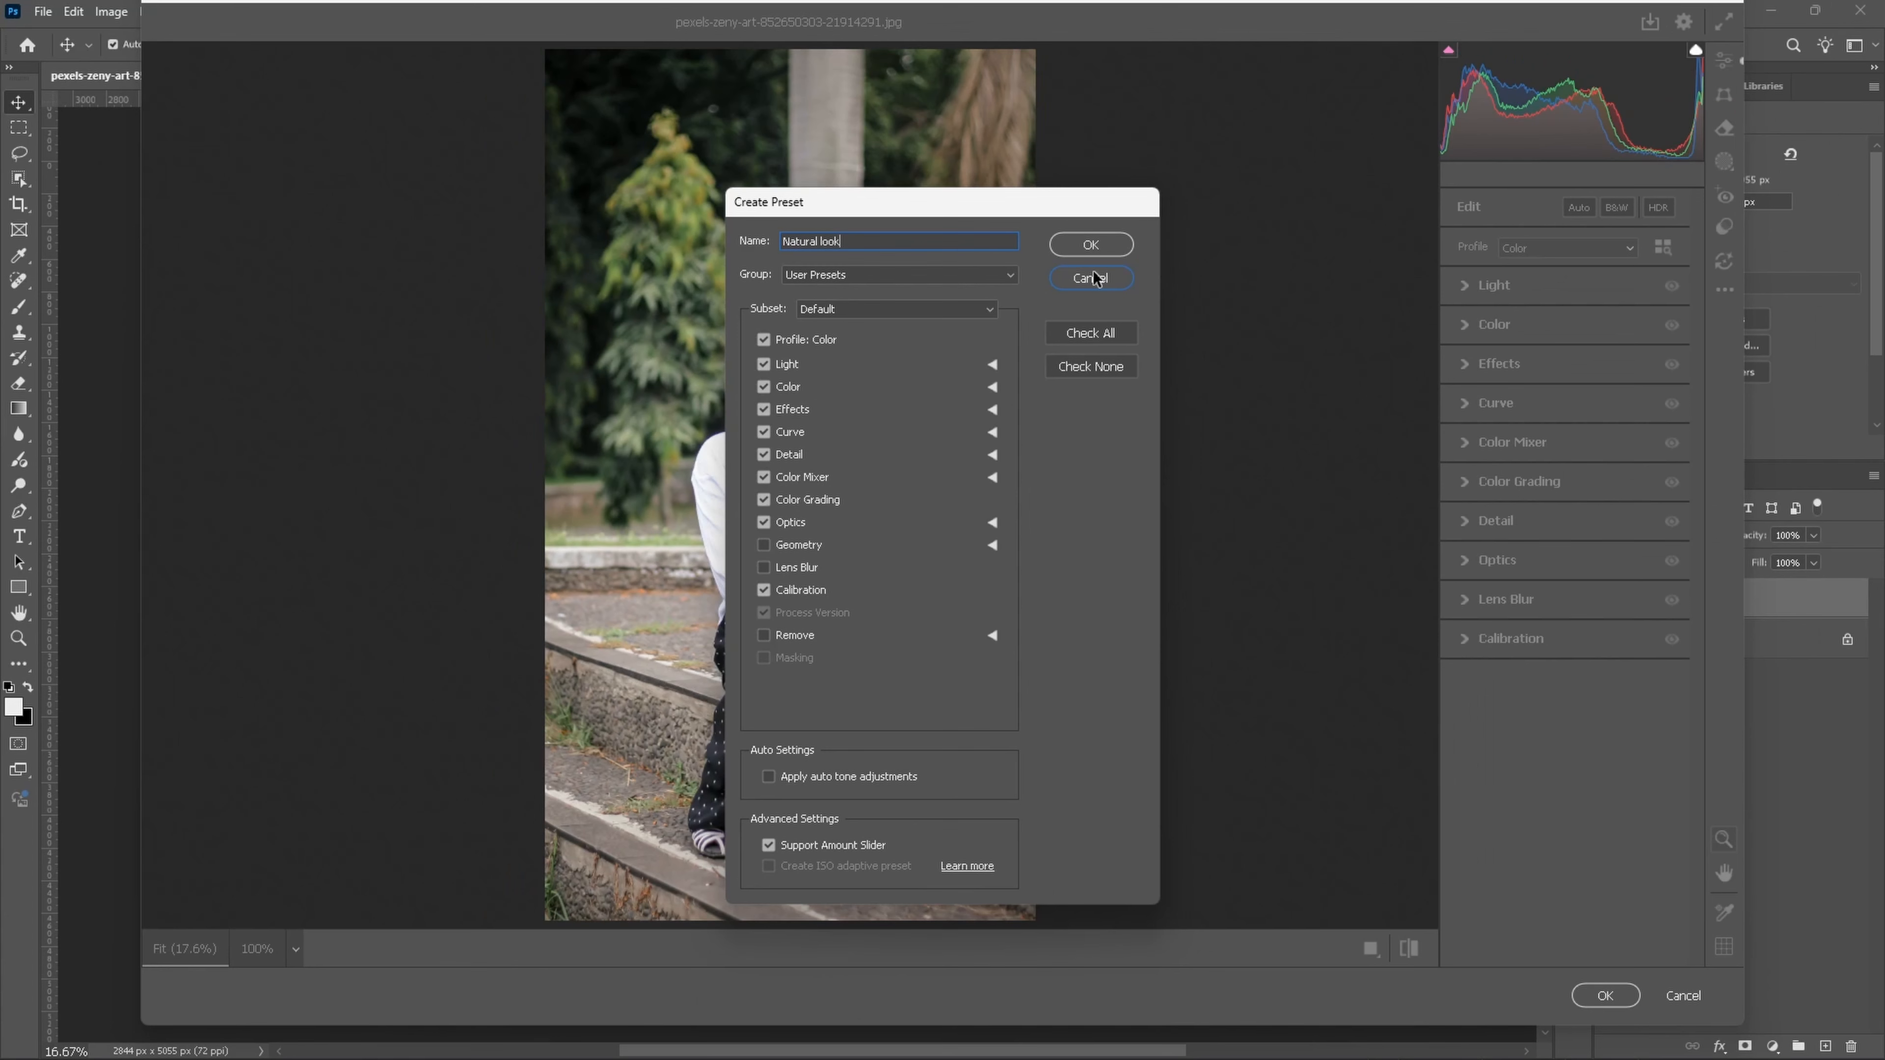
pyautogui.click(1092, 278)
pyautogui.click(1605, 995)
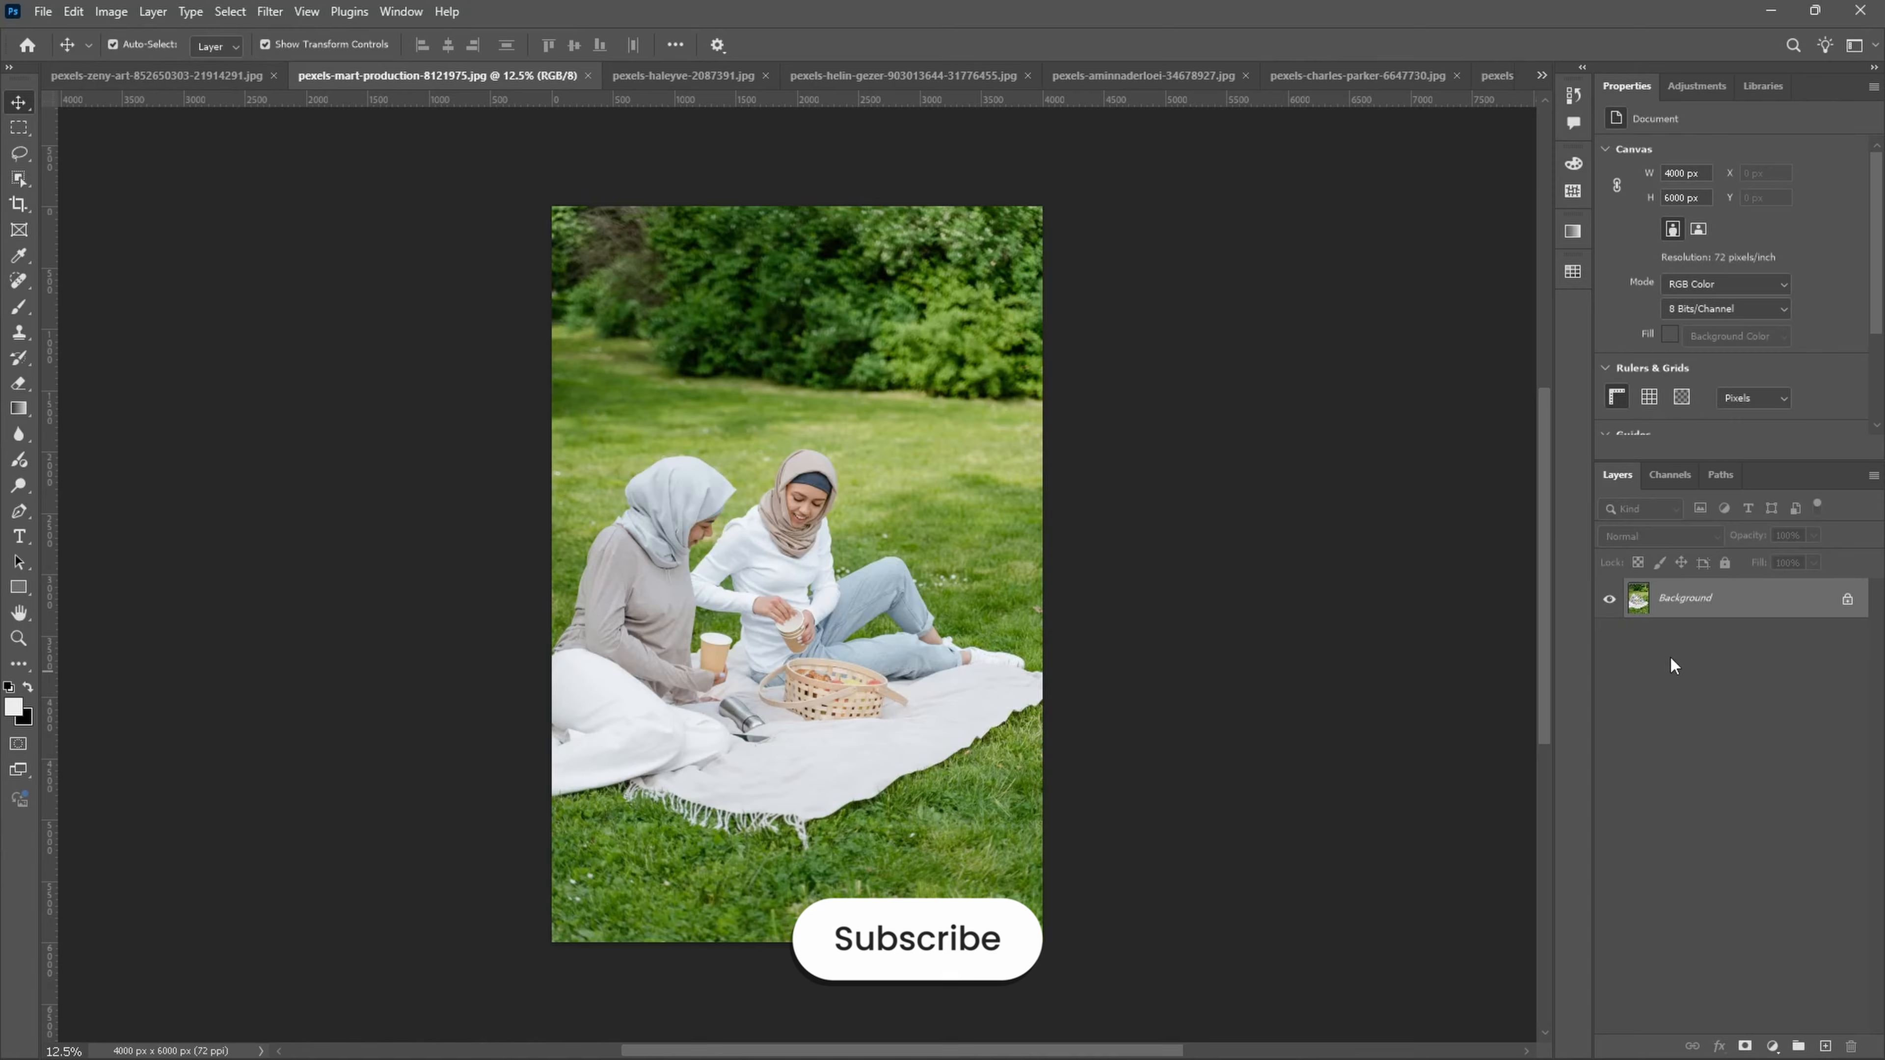
# Step: Duplicate the Background layer of the picnic photo and convert the copy to a smart object
pyautogui.moveTo(1692, 598); pyautogui.dragTo(1825, 1045)
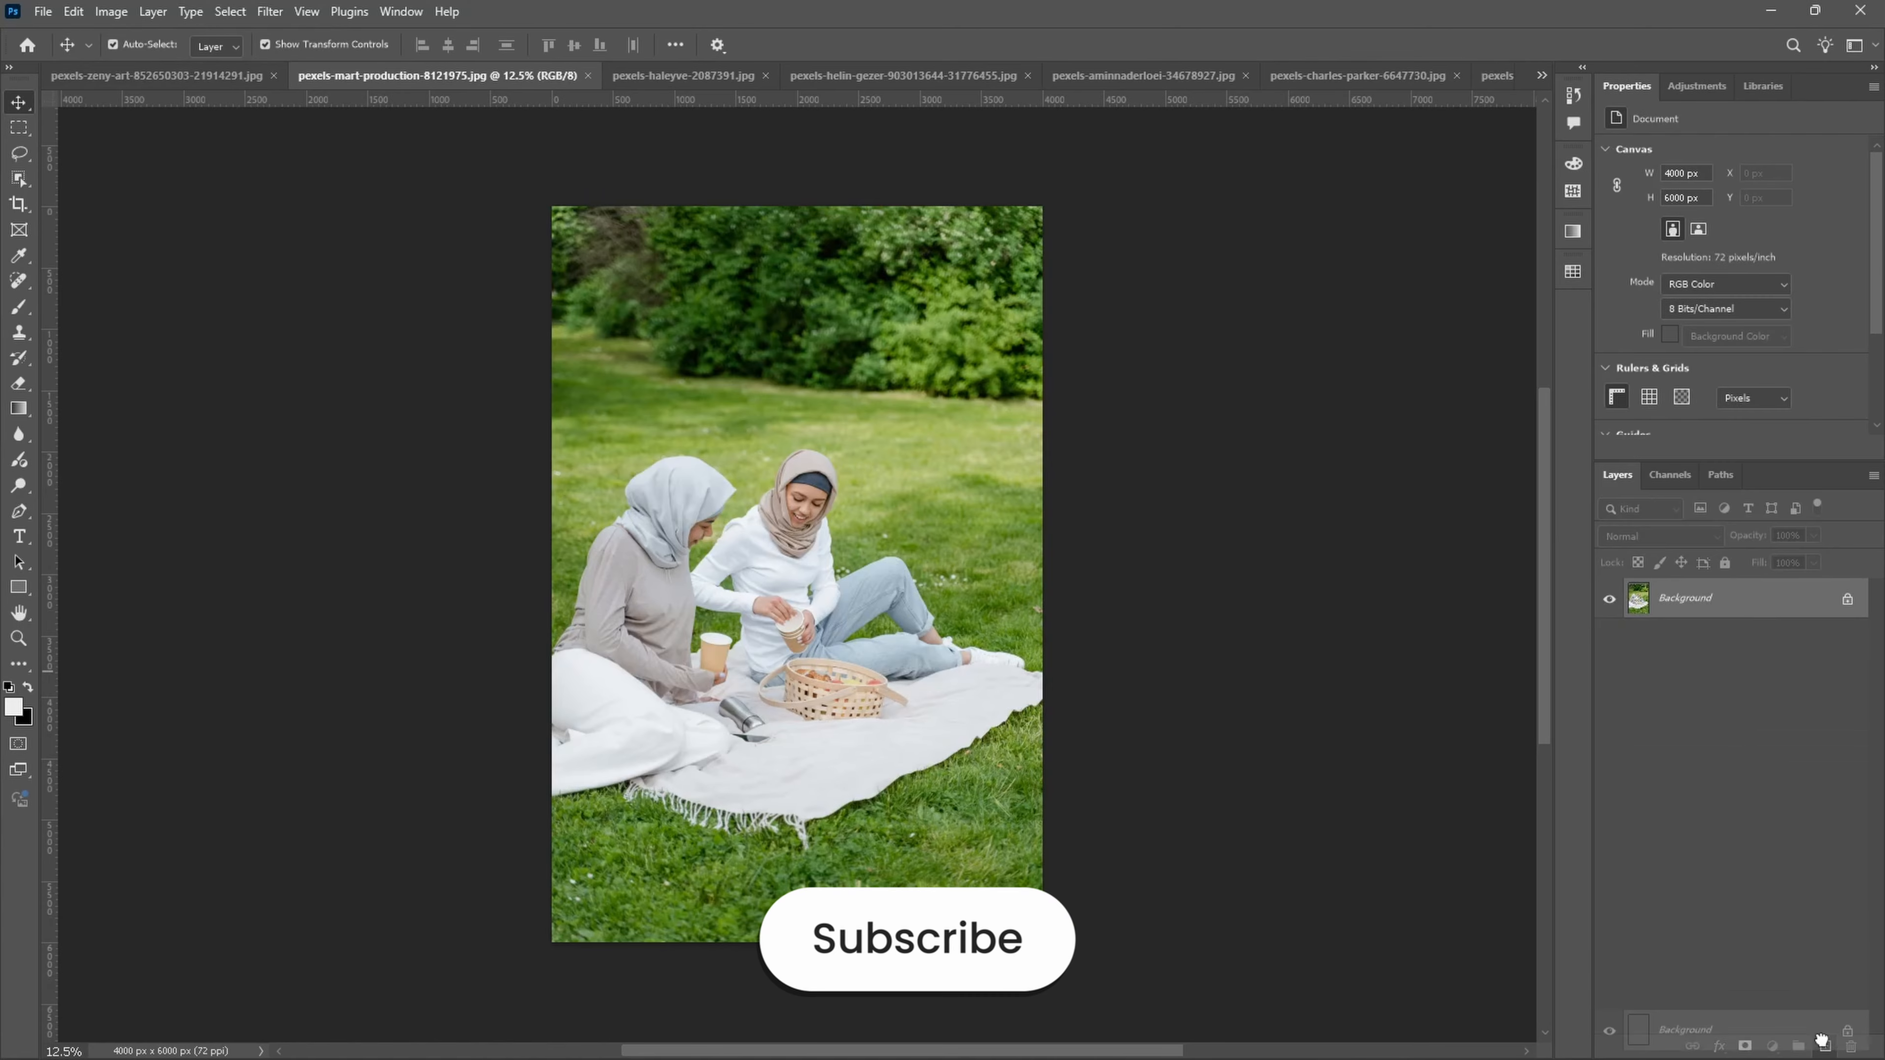
pyautogui.rightClick(1700, 598)
pyautogui.click(1669, 349)
# Step: Apply the Natural look preset to the picnic photo's smart object with the Camera Raw Filter
pyautogui.click(269, 11)
pyautogui.click(304, 161)
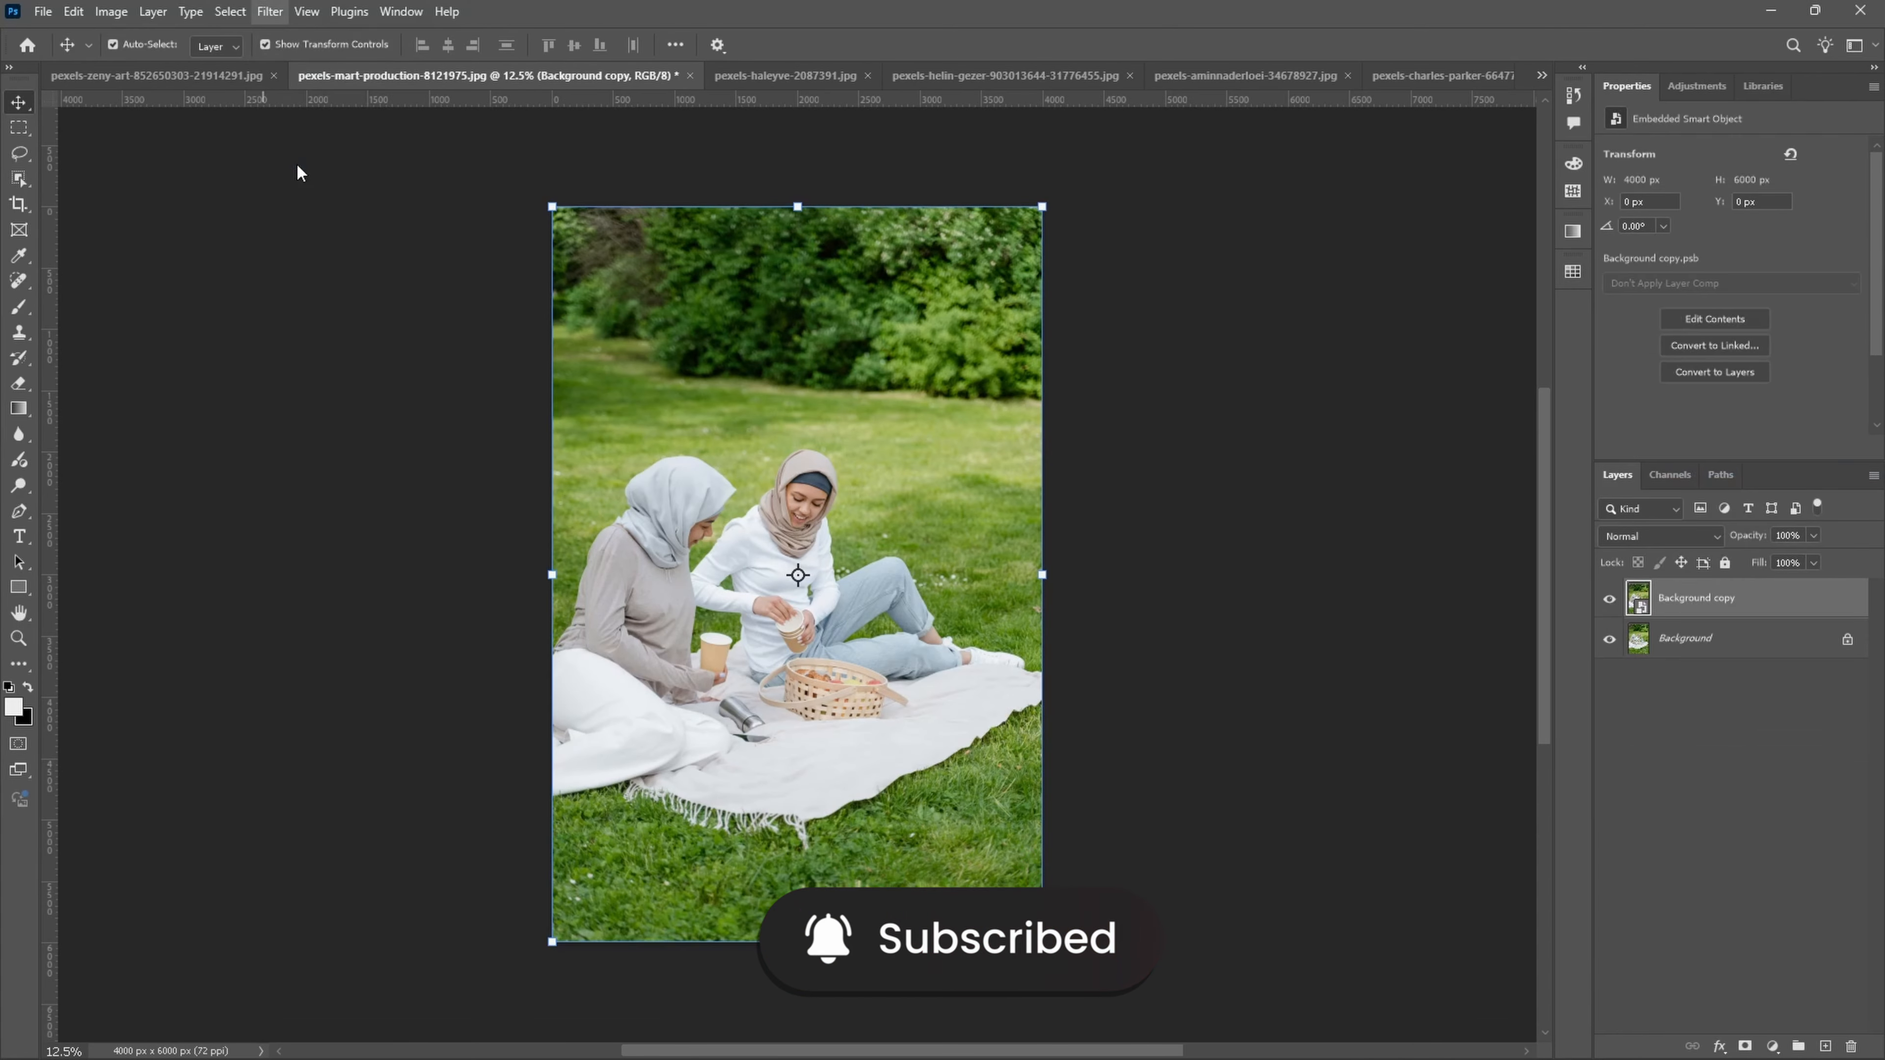
pyautogui.click(1724, 226)
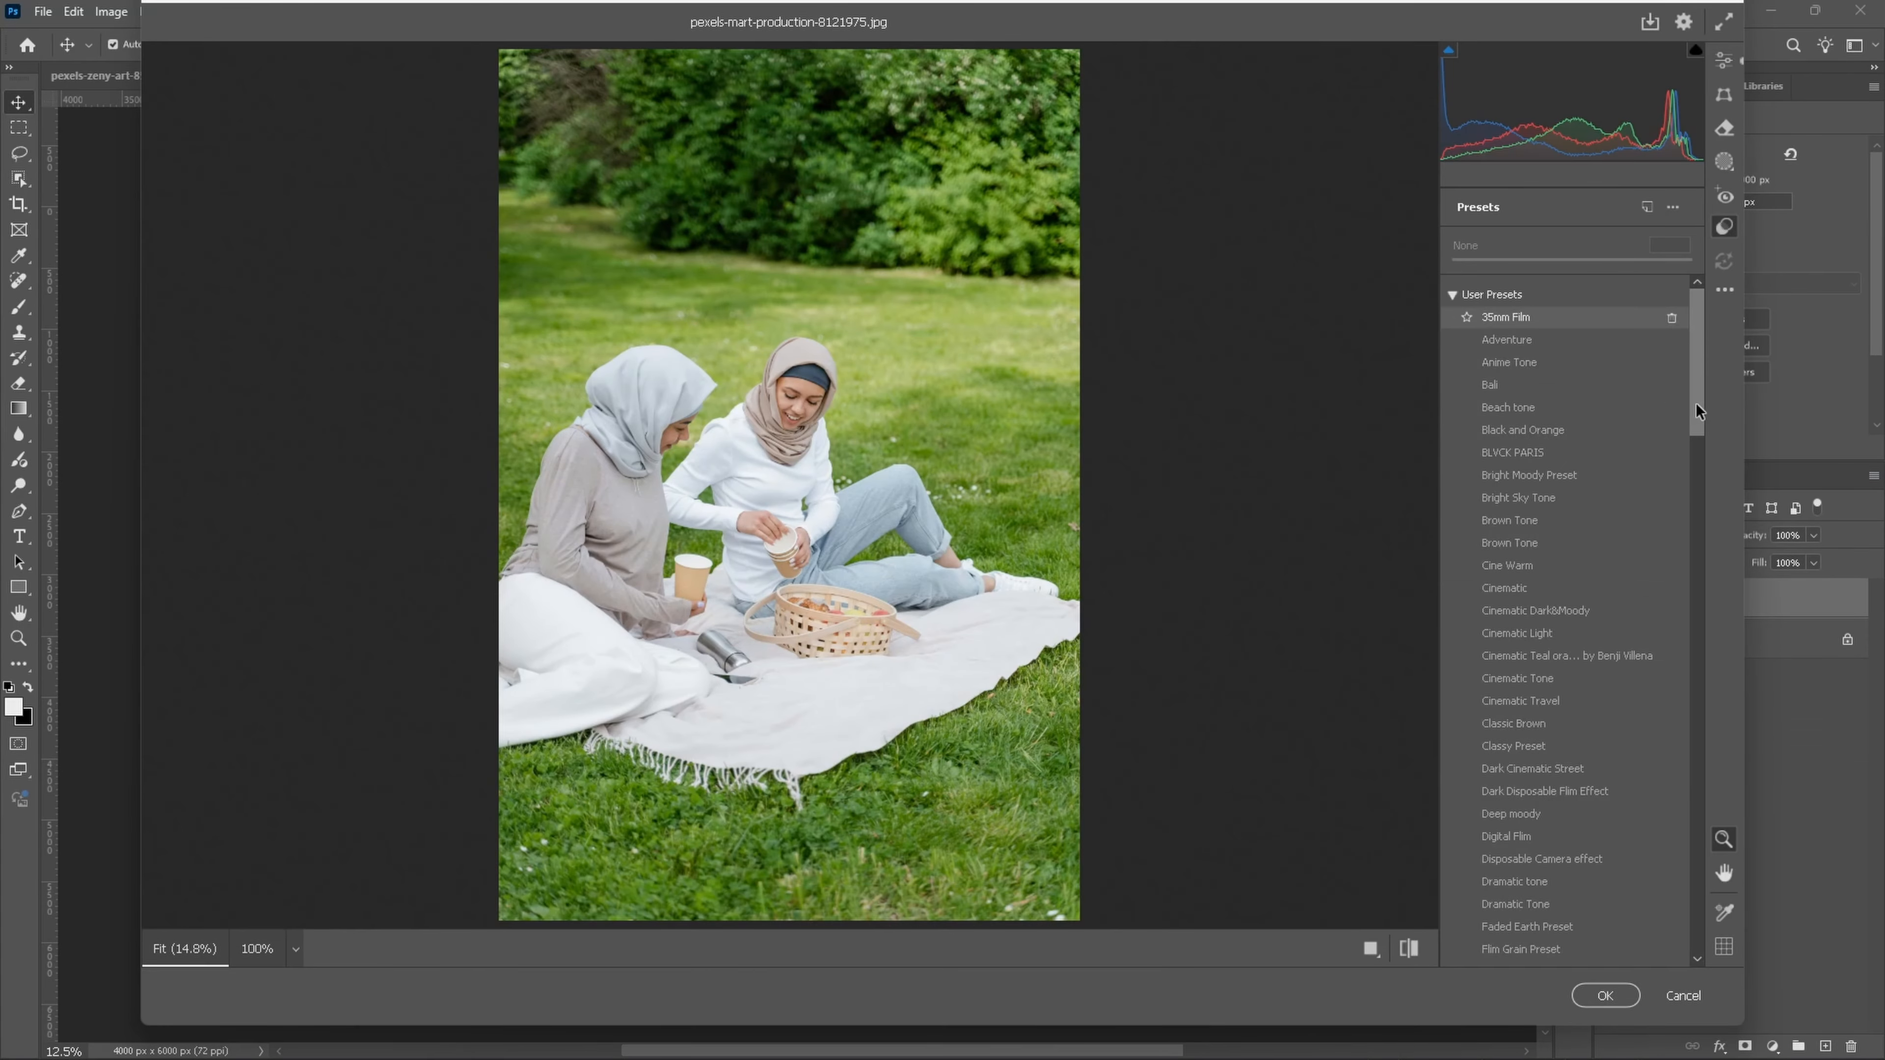
pyautogui.scroll(-10, 1573, 520)
pyautogui.click(1527, 566)
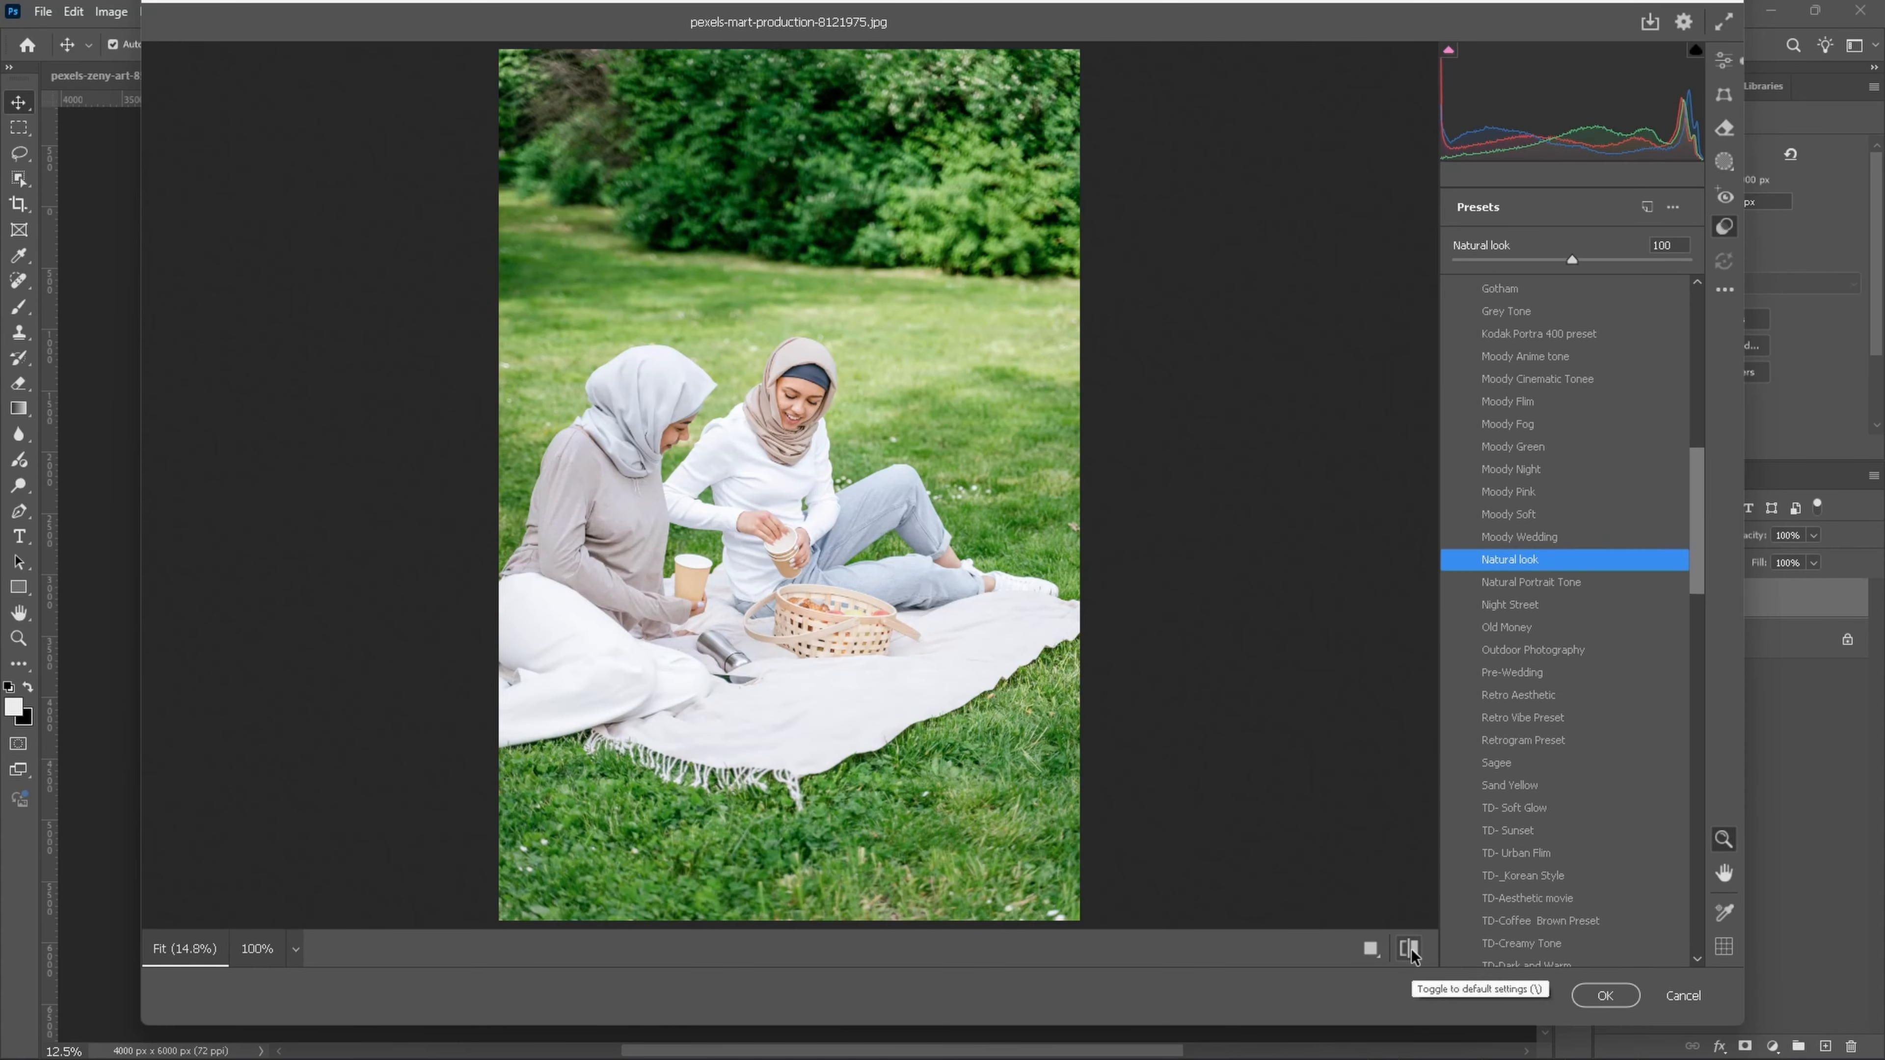
pyautogui.click(1603, 997)
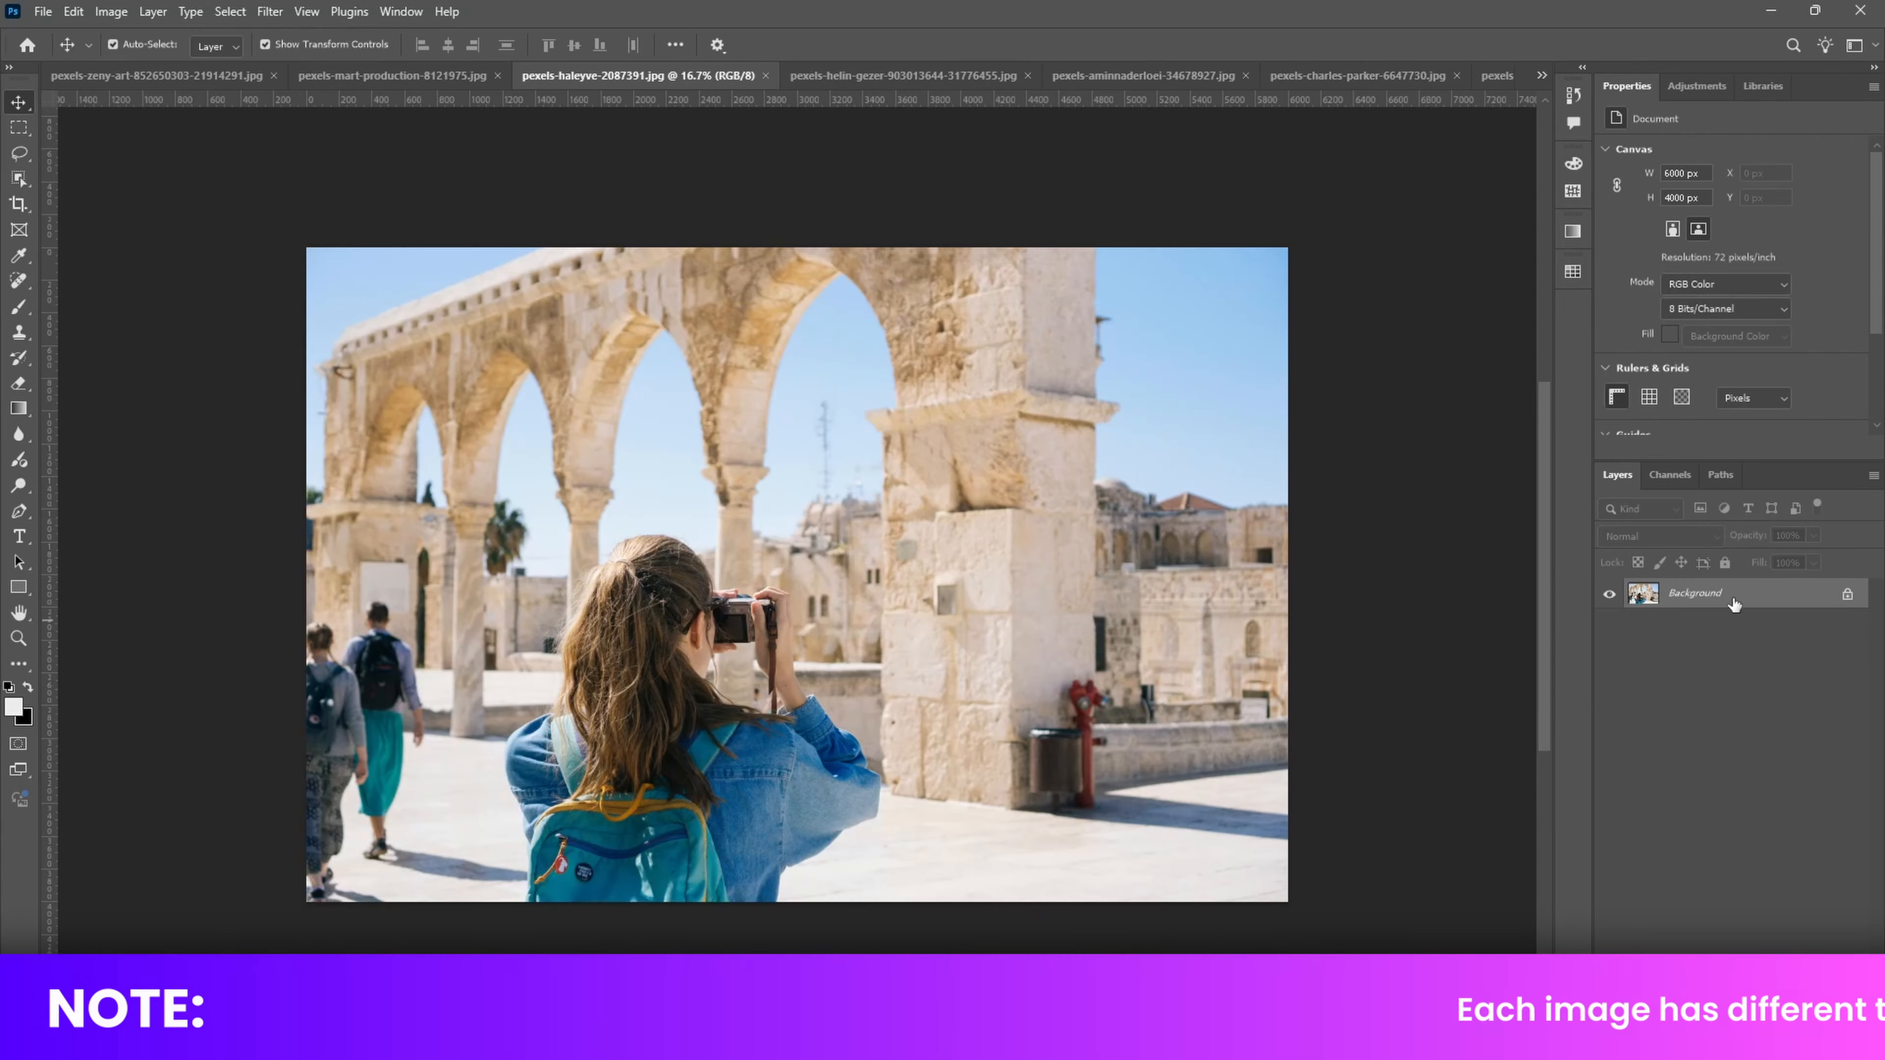
# Step: Duplicate the Background layer of the stone arches photo and convert the copy to a smart object
pyautogui.hotkey('ctrl', 'j')
pyautogui.rightClick(1707, 592)
pyautogui.click(1726, 539)
# Step: Apply the Natural look preset to the stone arches photo's smart object with the Camera Raw Filter
pyautogui.click(269, 12)
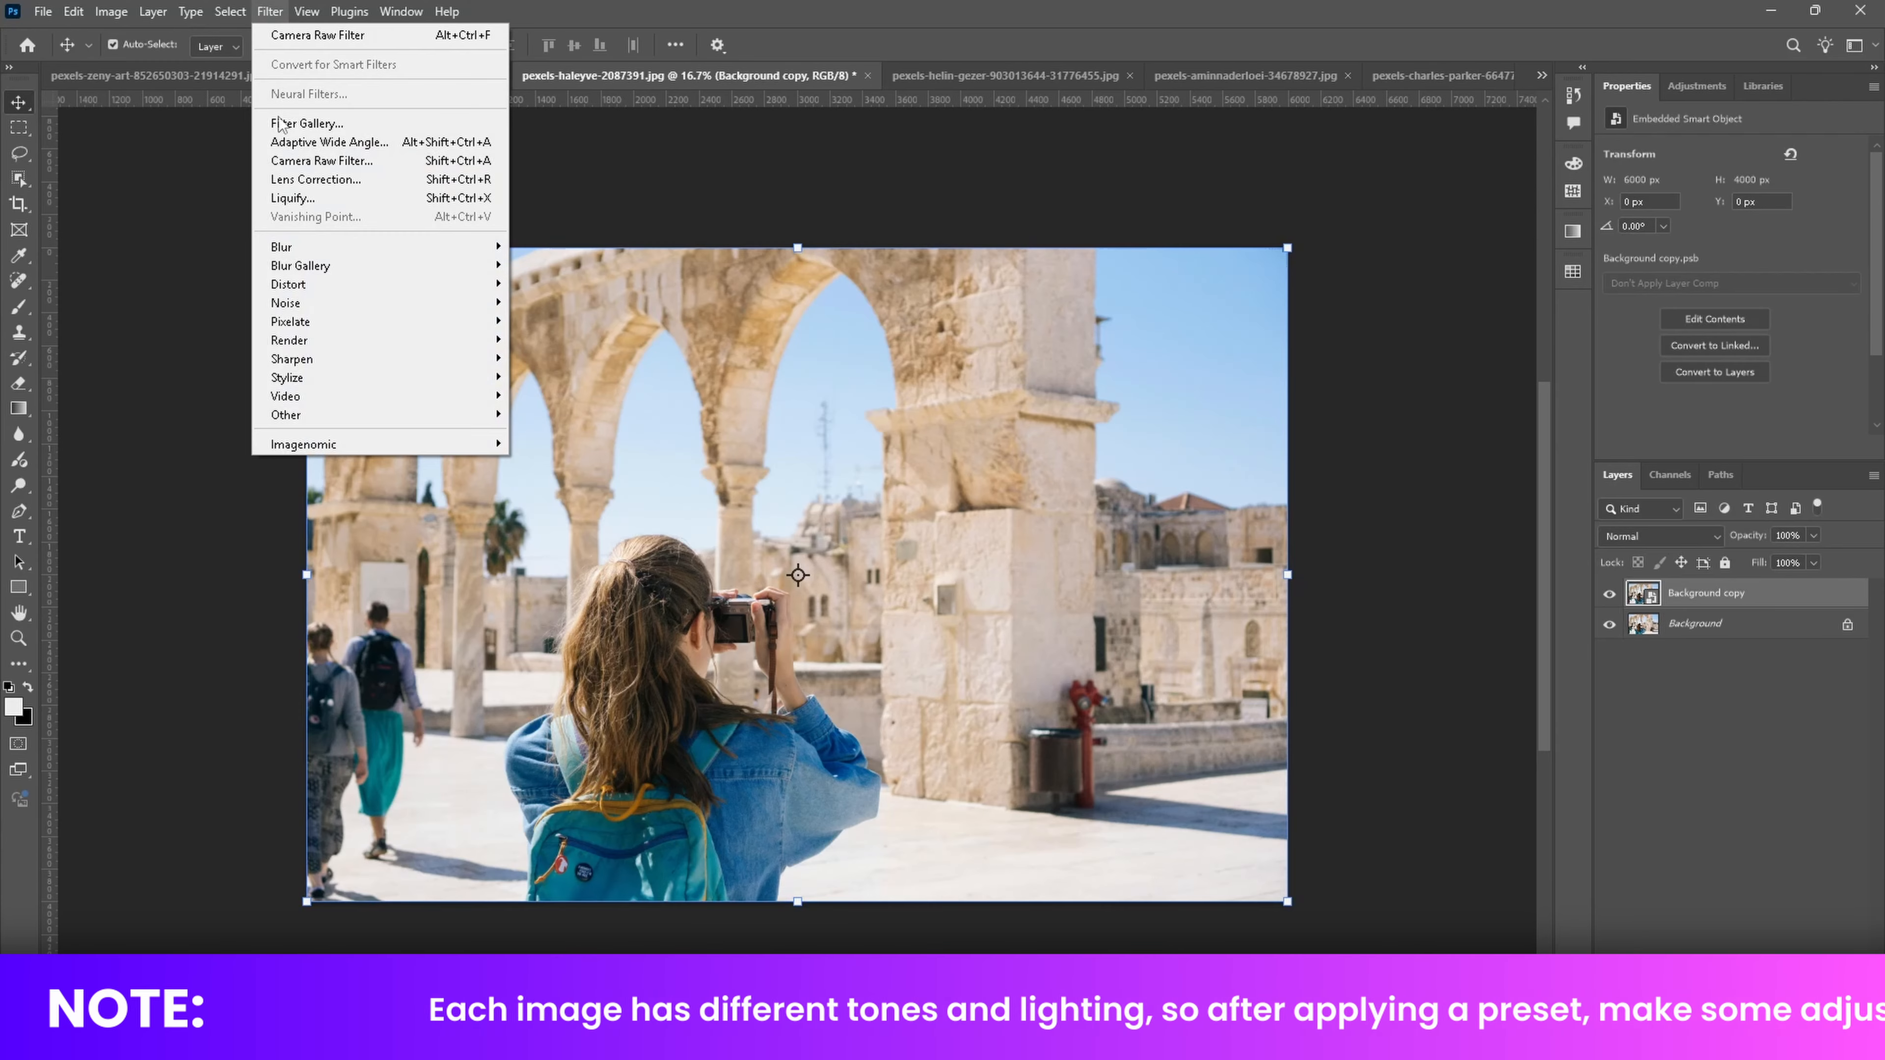
pyautogui.click(334, 156)
pyautogui.click(1724, 226)
pyautogui.moveTo(1697, 467); pyautogui.dragTo(1701, 576)
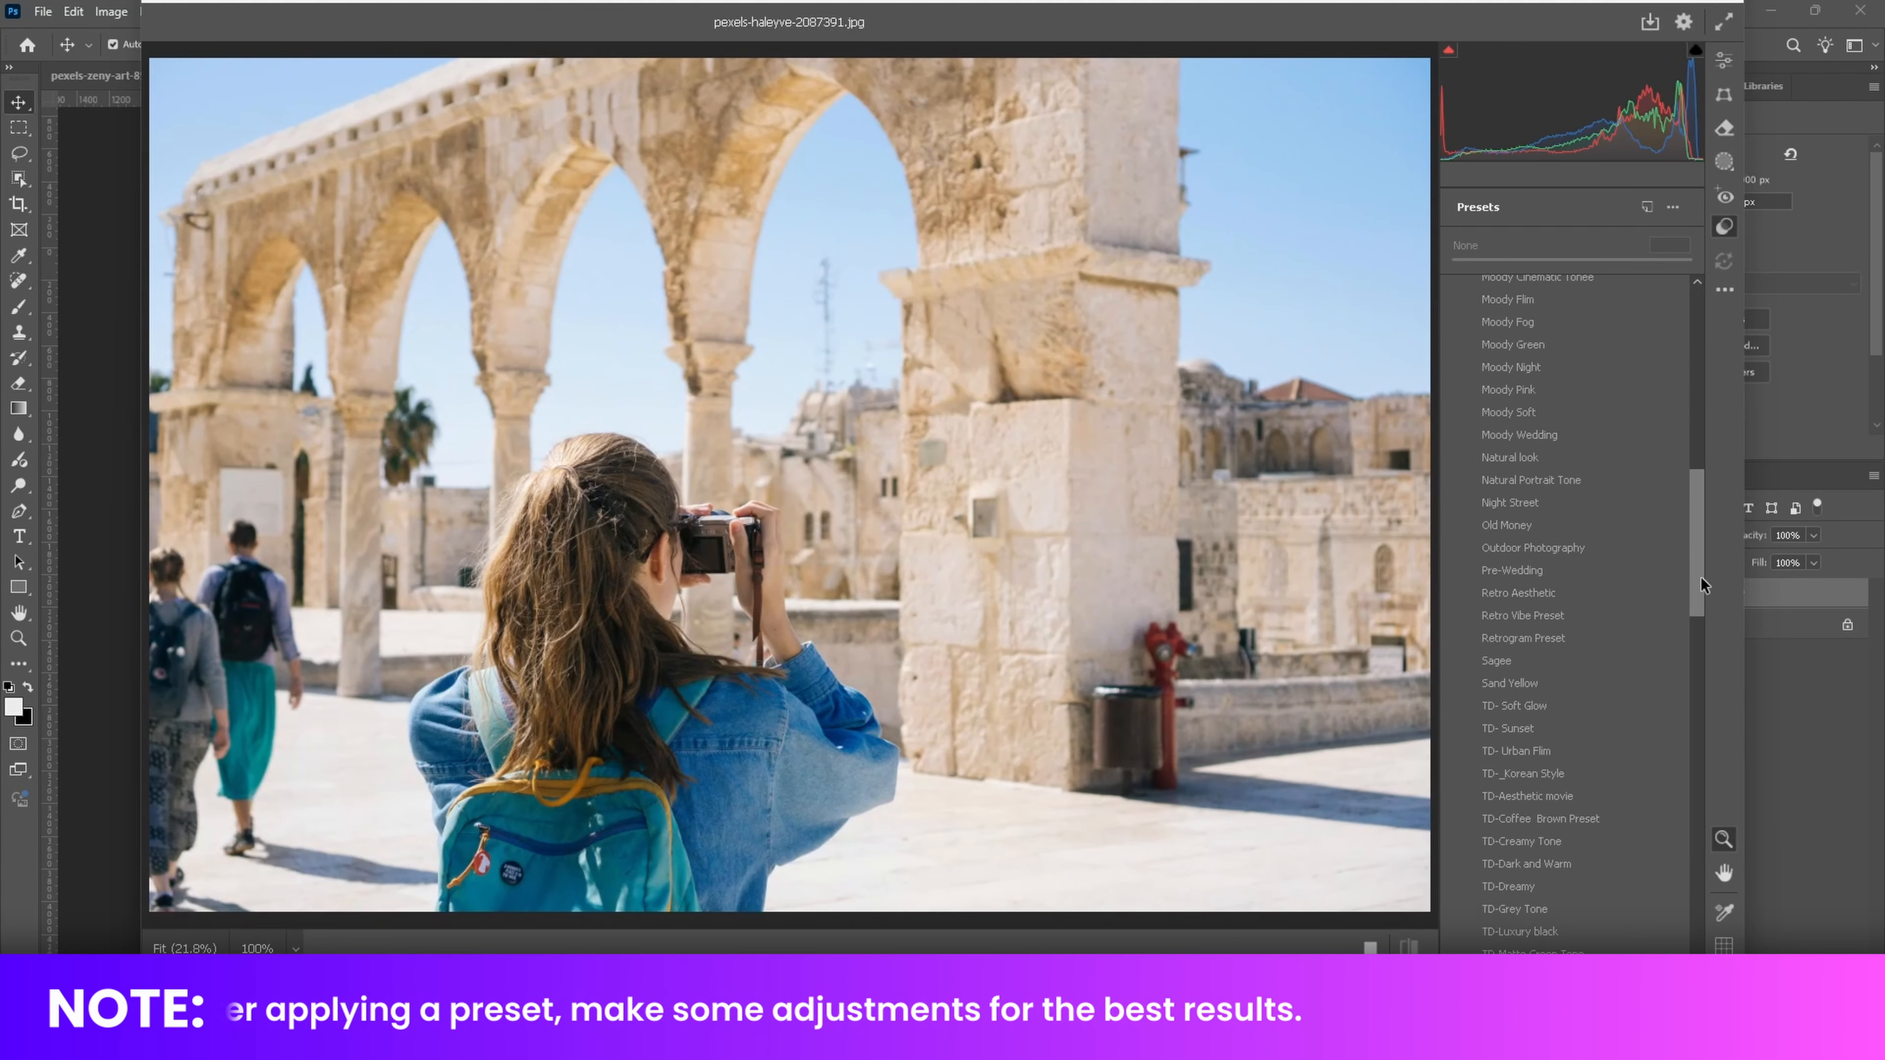
pyautogui.click(1656, 648)
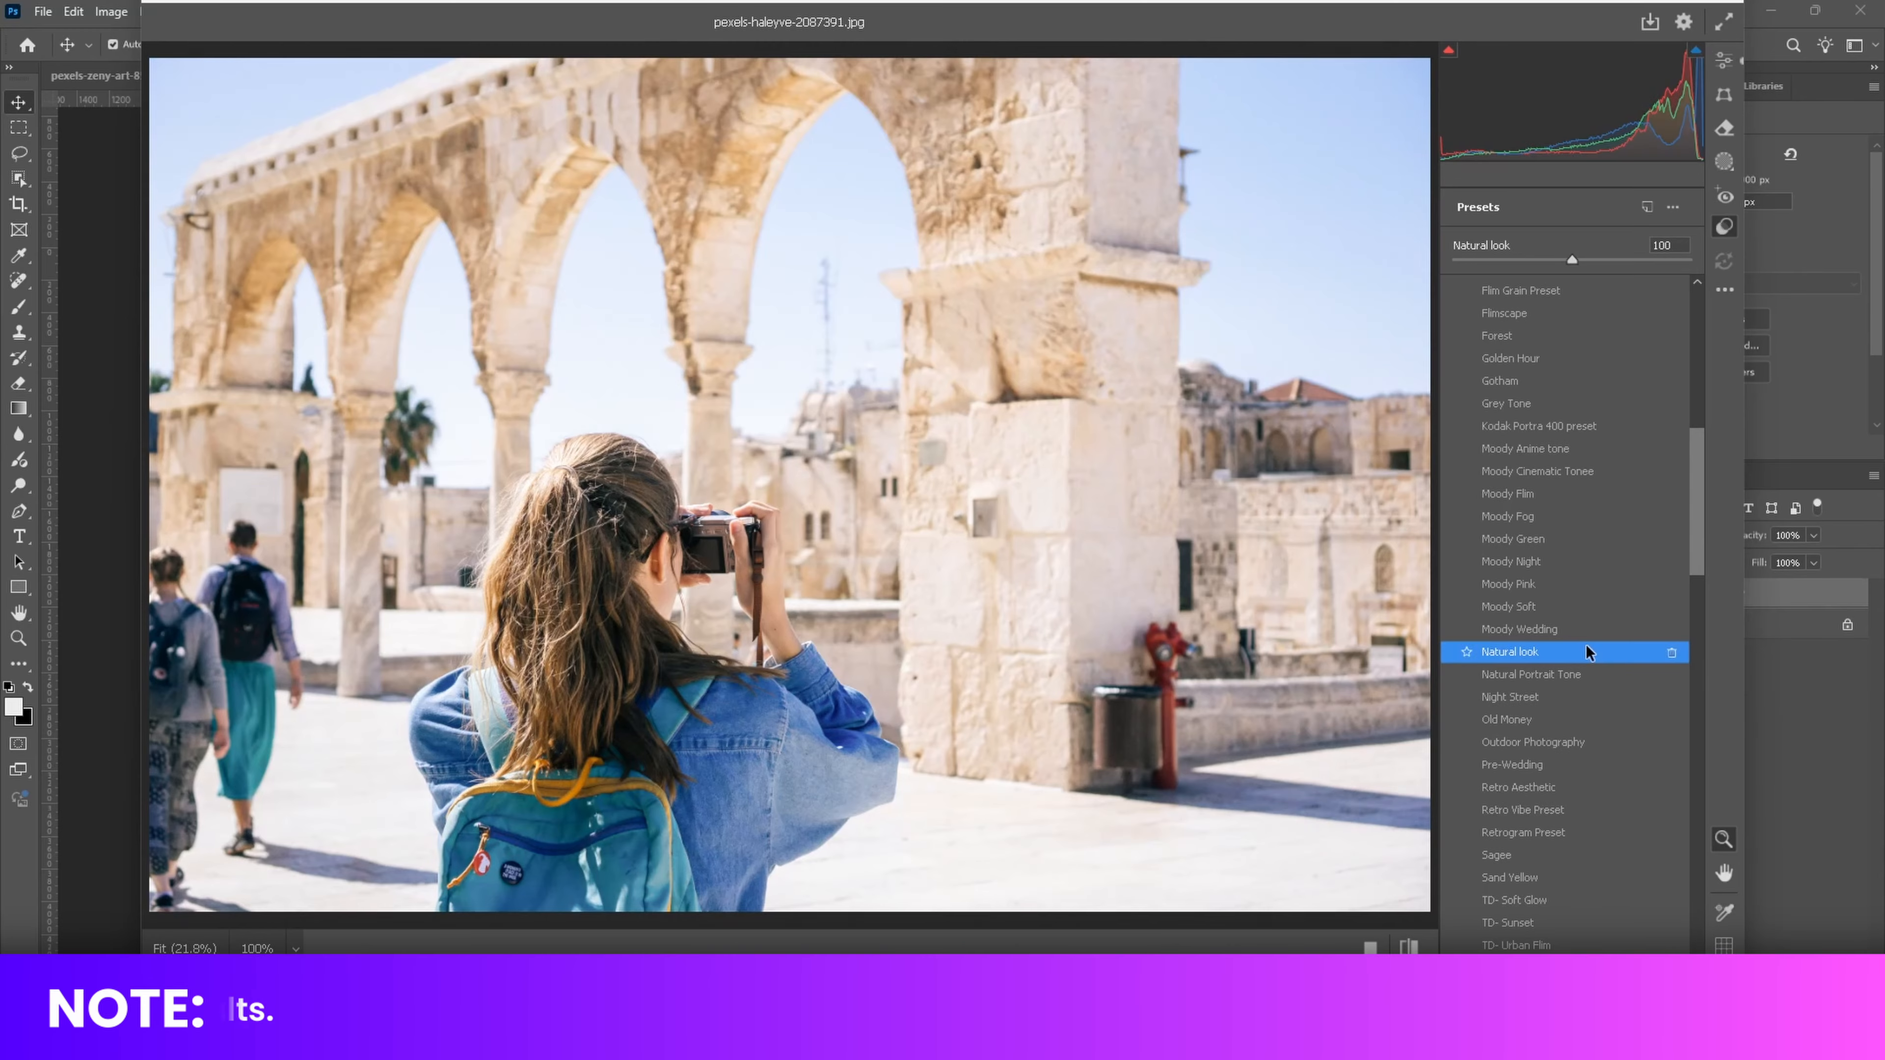
pyautogui.press('Return')
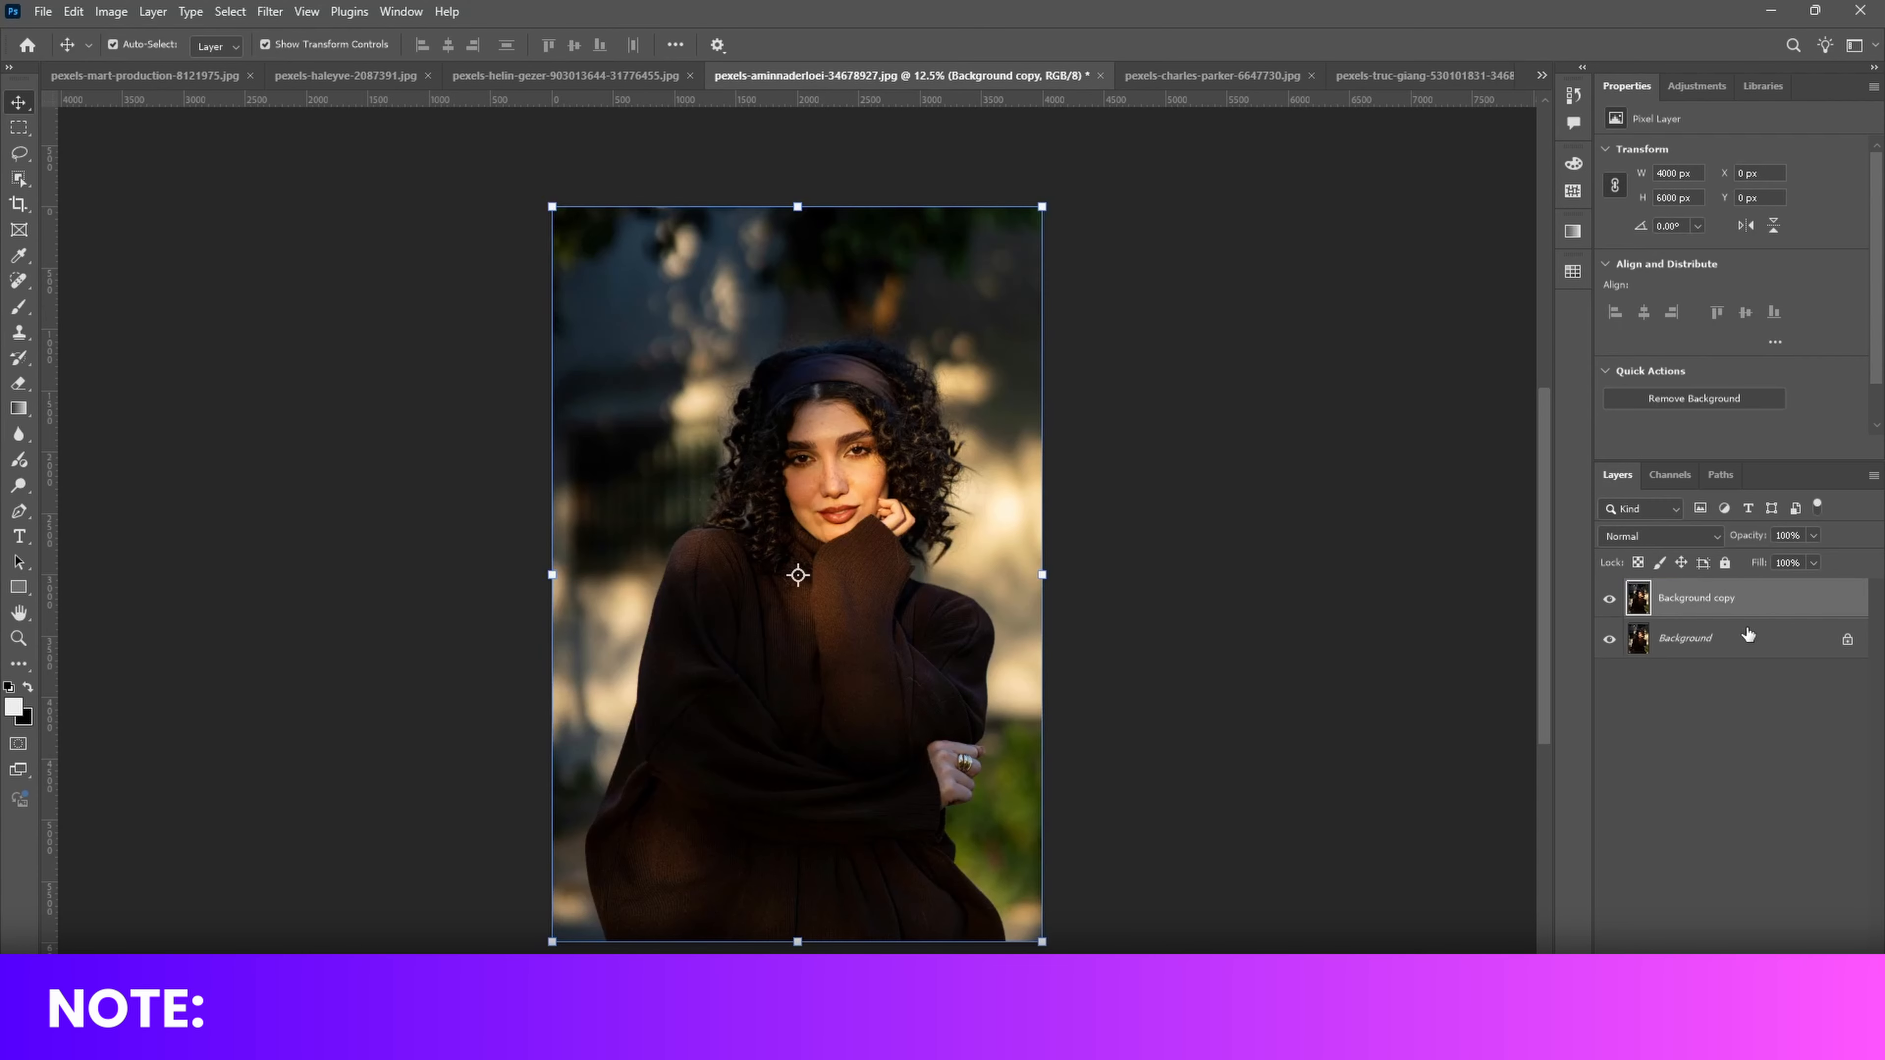
# Step: Convert the Background copy of the dark curly-hair portrait to a smart object and open it in the Camera Raw Filter
pyautogui.rightClick(1729, 598)
pyautogui.click(1707, 461)
pyautogui.click(269, 12)
pyautogui.click(312, 22)
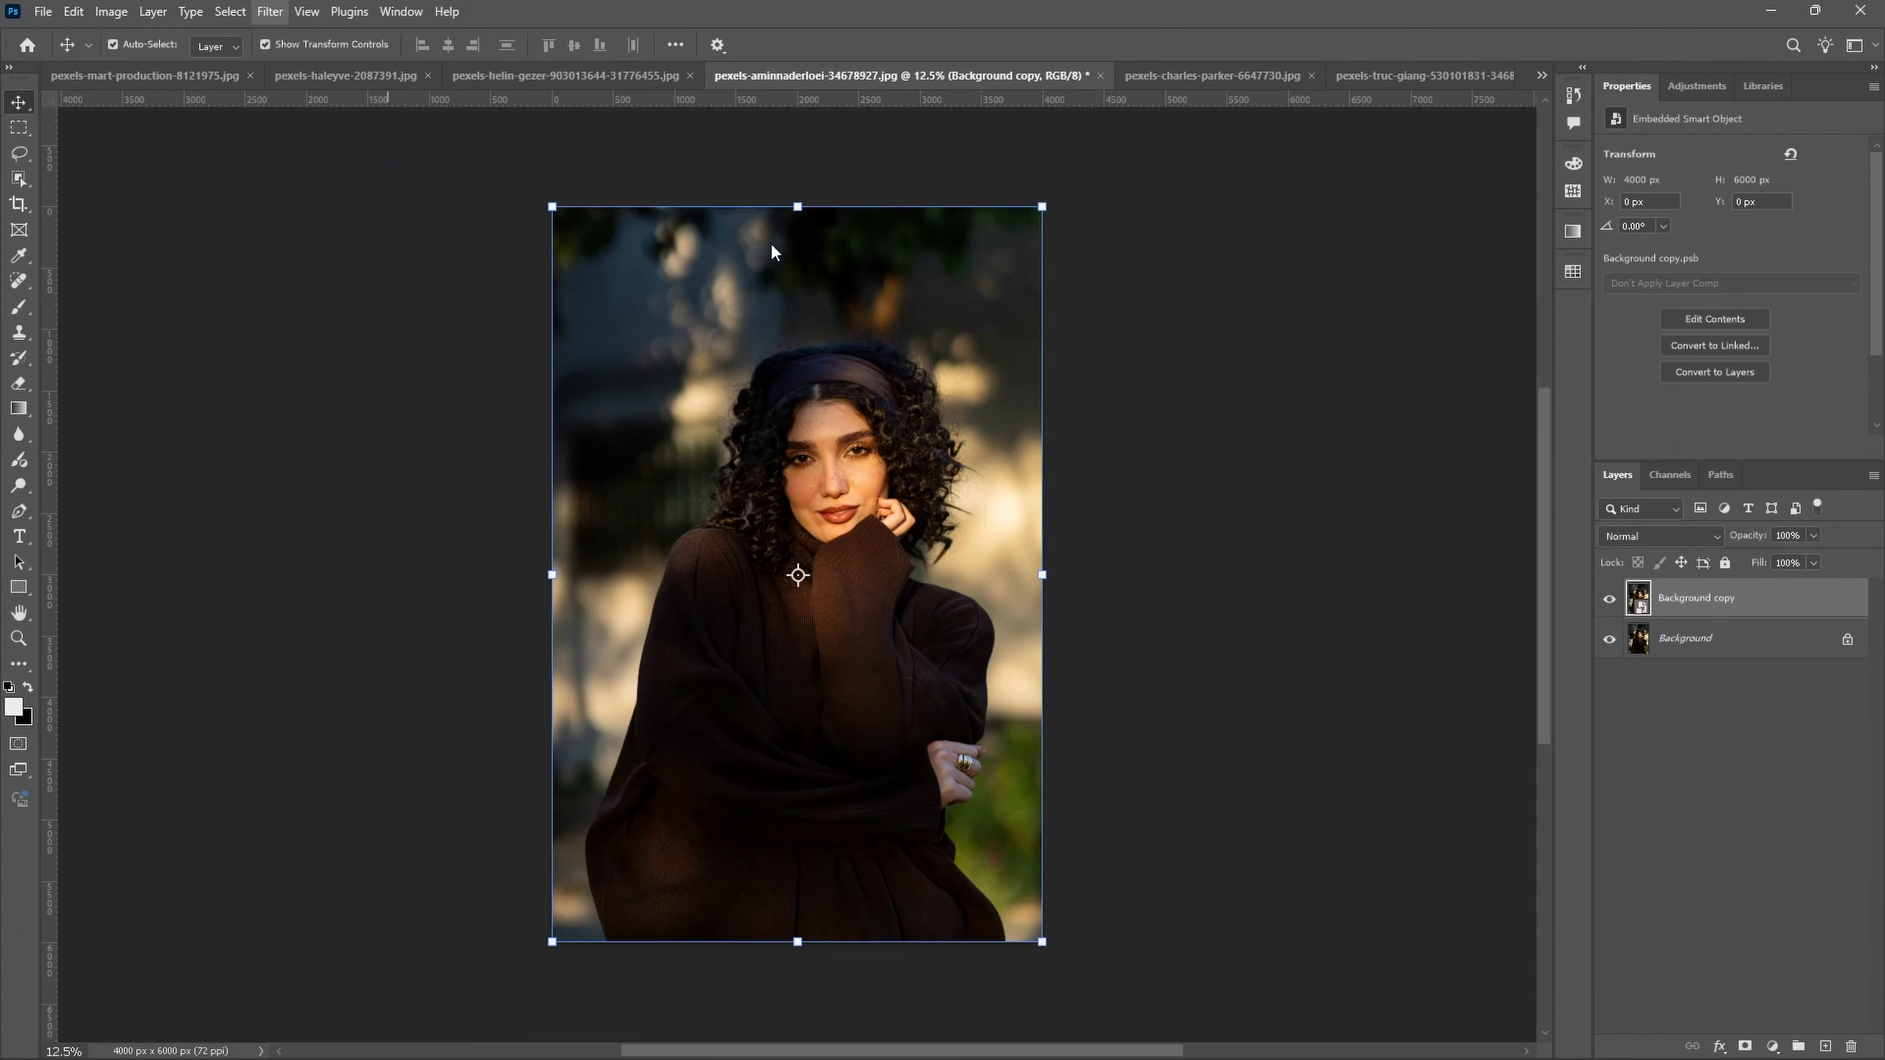
# Step: Apply the Natural look preset to the dark portrait from the user presets
pyautogui.click(1724, 254)
pyautogui.scroll(-6, 1700, 594)
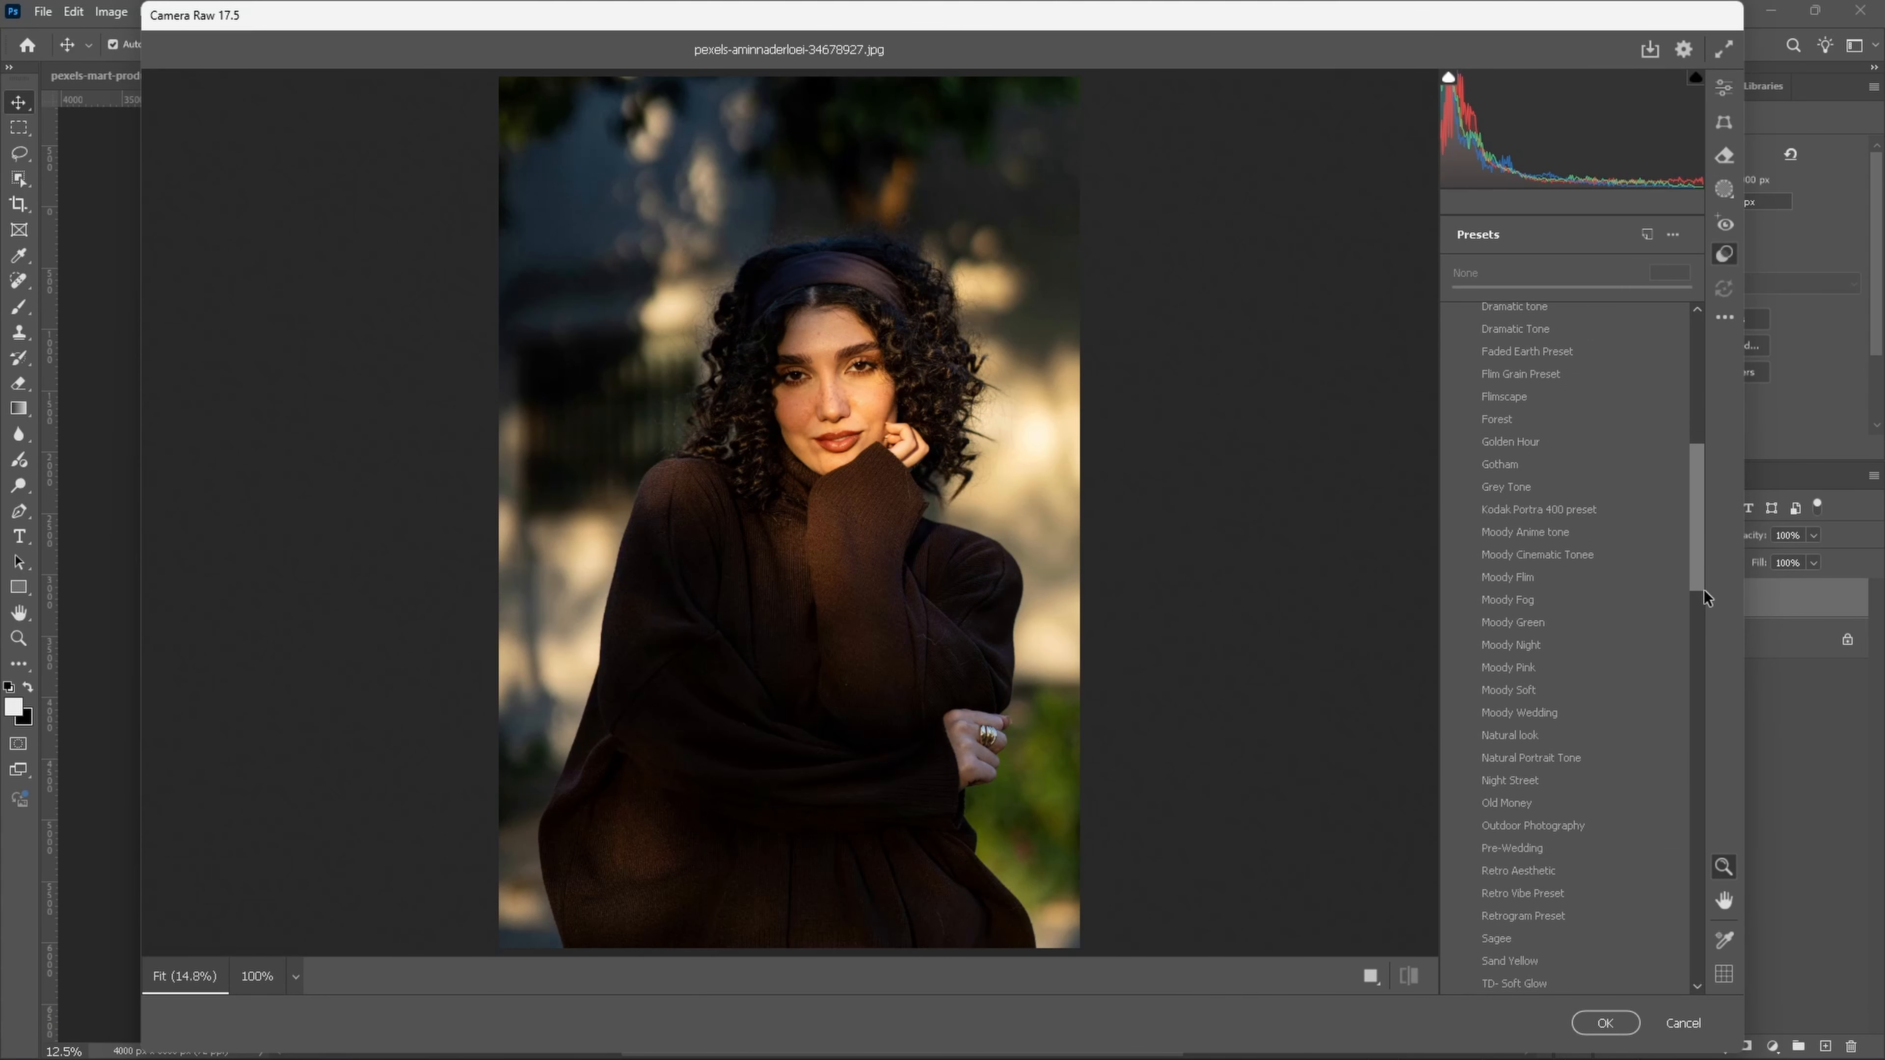
pyautogui.click(1558, 734)
# Step: Set the dark portrait's Exposure to +0.55, Temperature to -5 and Tint to +7, and apply the filter
pyautogui.click(1724, 87)
pyautogui.moveTo(1564, 355); pyautogui.dragTo(1574, 342)
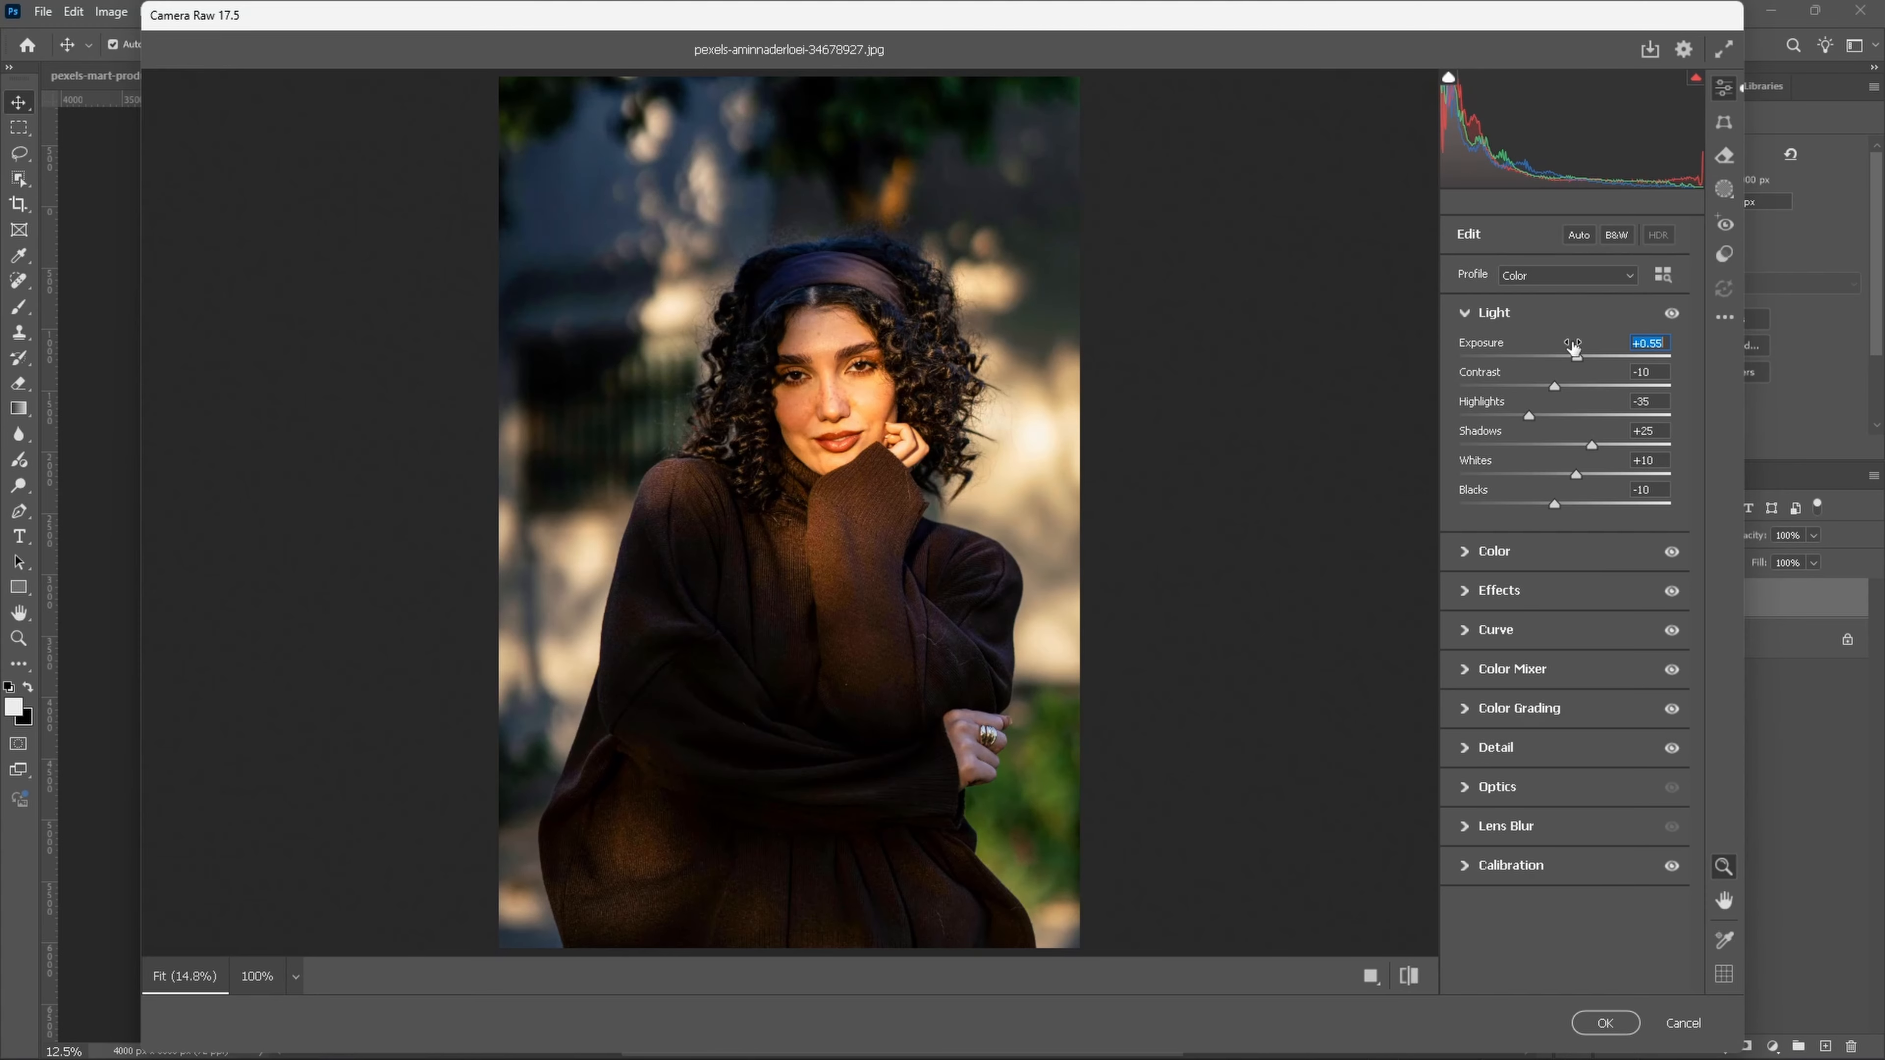
pyautogui.click(1494, 551)
pyautogui.moveTo(1585, 617); pyautogui.dragTo(1579, 618)
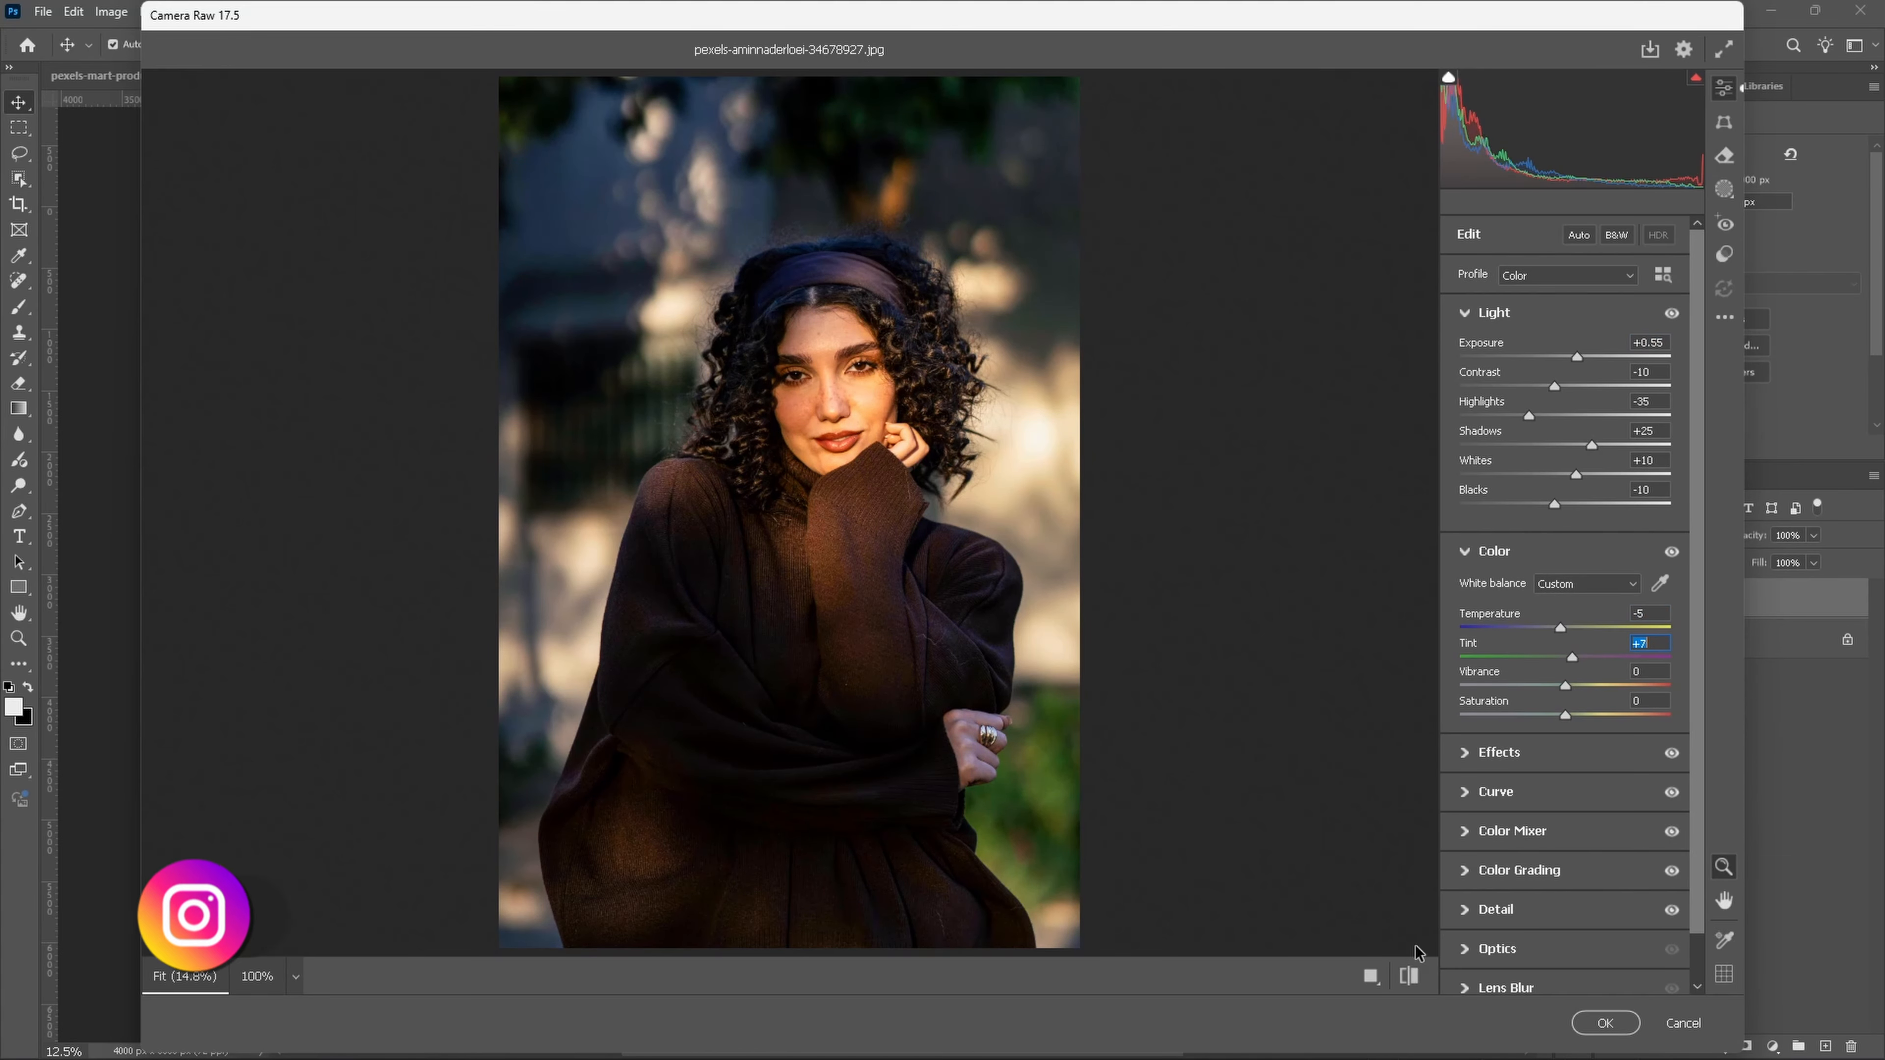
pyautogui.click(1603, 1022)
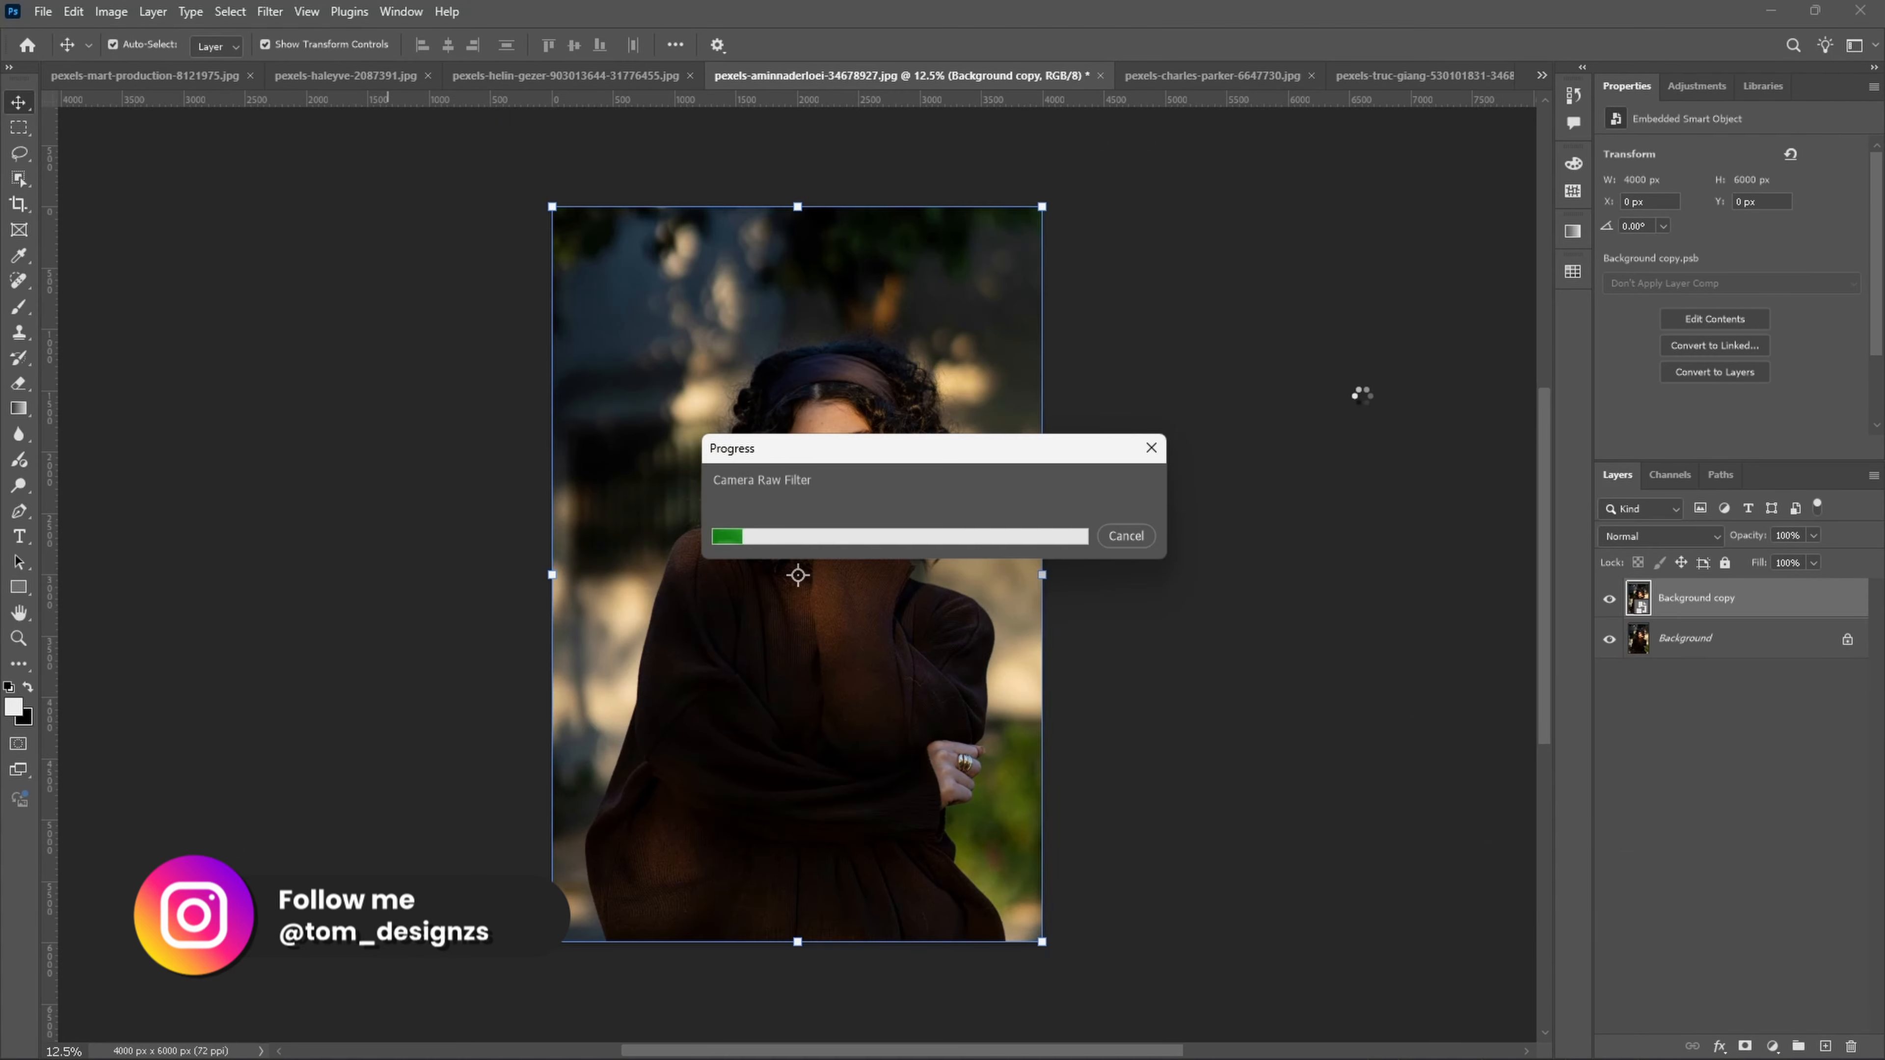
# Step: Switch to the photo of the woman with a flute, duplicate its Background layer and convert the copy to a smart object
pyautogui.click(1343, 75)
pyautogui.moveTo(1802, 616); pyautogui.dragTo(1826, 1045)
pyautogui.rightClick(1714, 605)
pyautogui.click(1733, 451)
# Step: Apply the Natural look preset to the flute photo in the Camera Raw Filter, with Temperature -2 and Tint -1
pyautogui.click(269, 12)
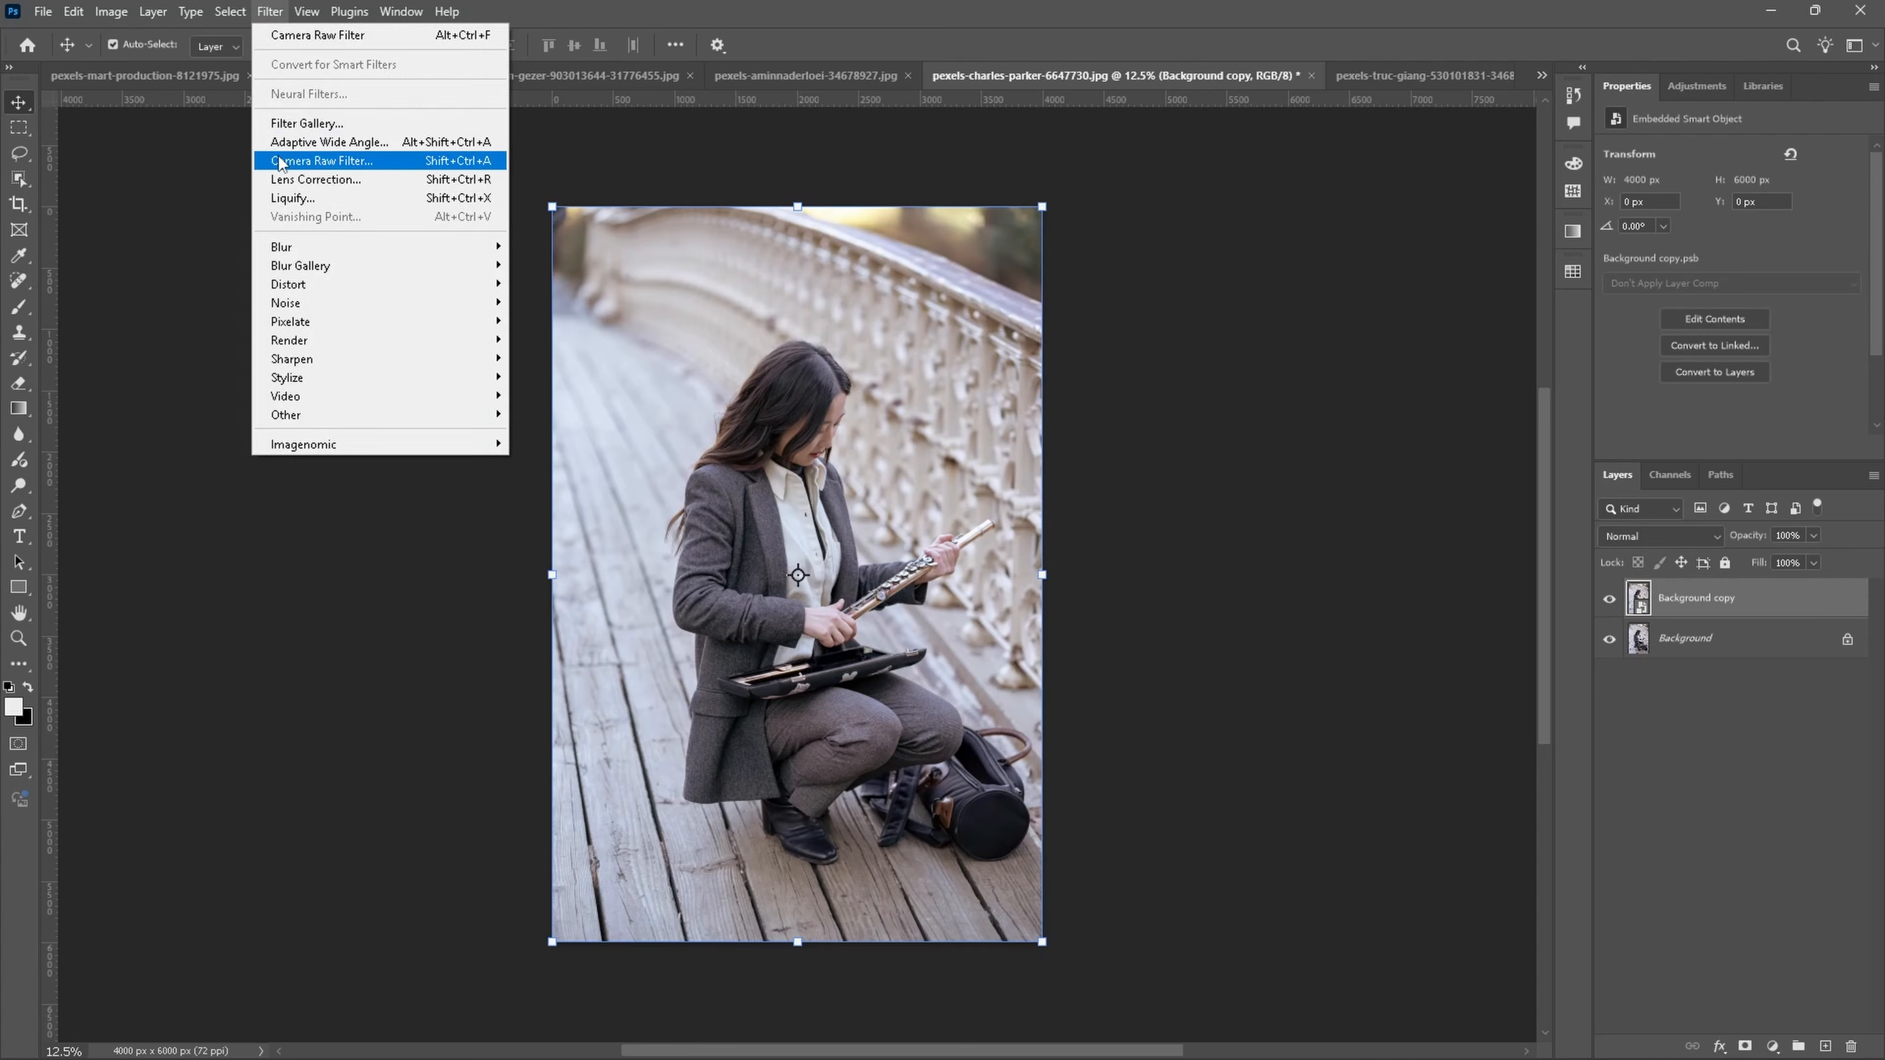
pyautogui.click(280, 161)
pyautogui.scroll(3, 1559, 594)
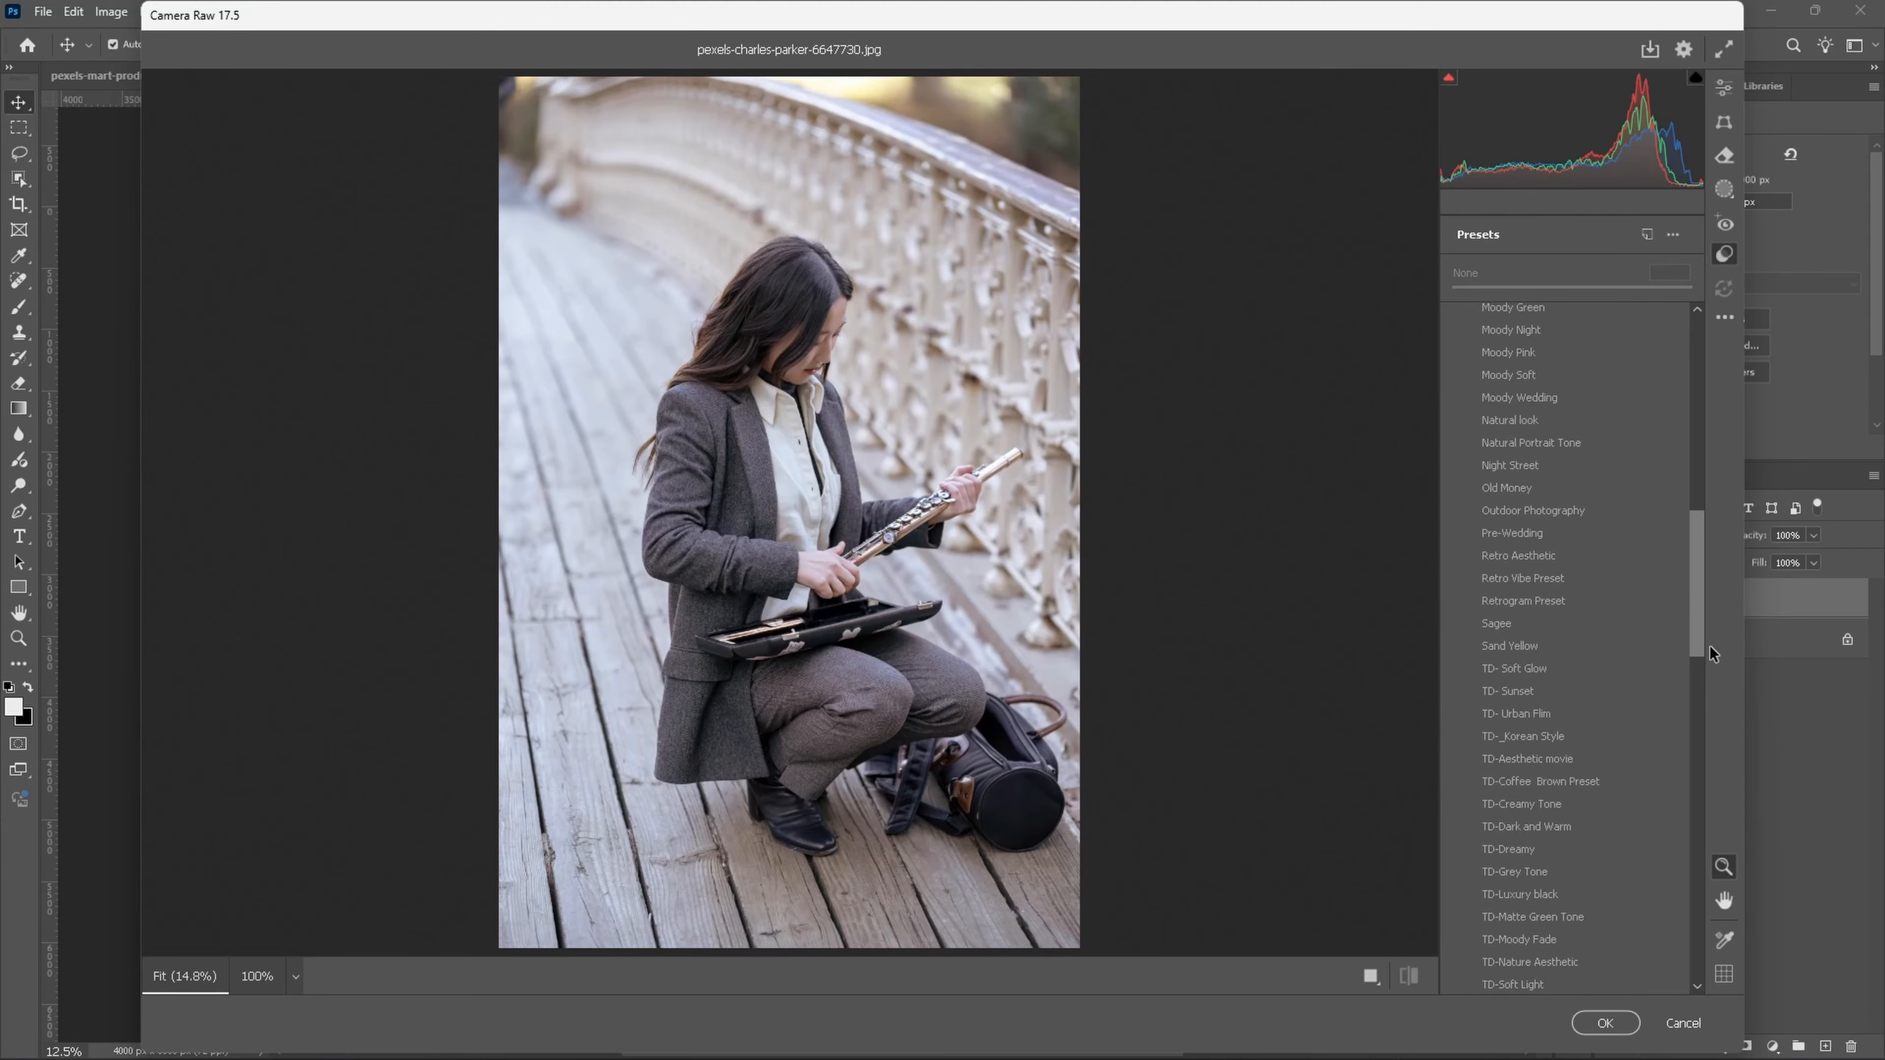
pyautogui.click(1523, 554)
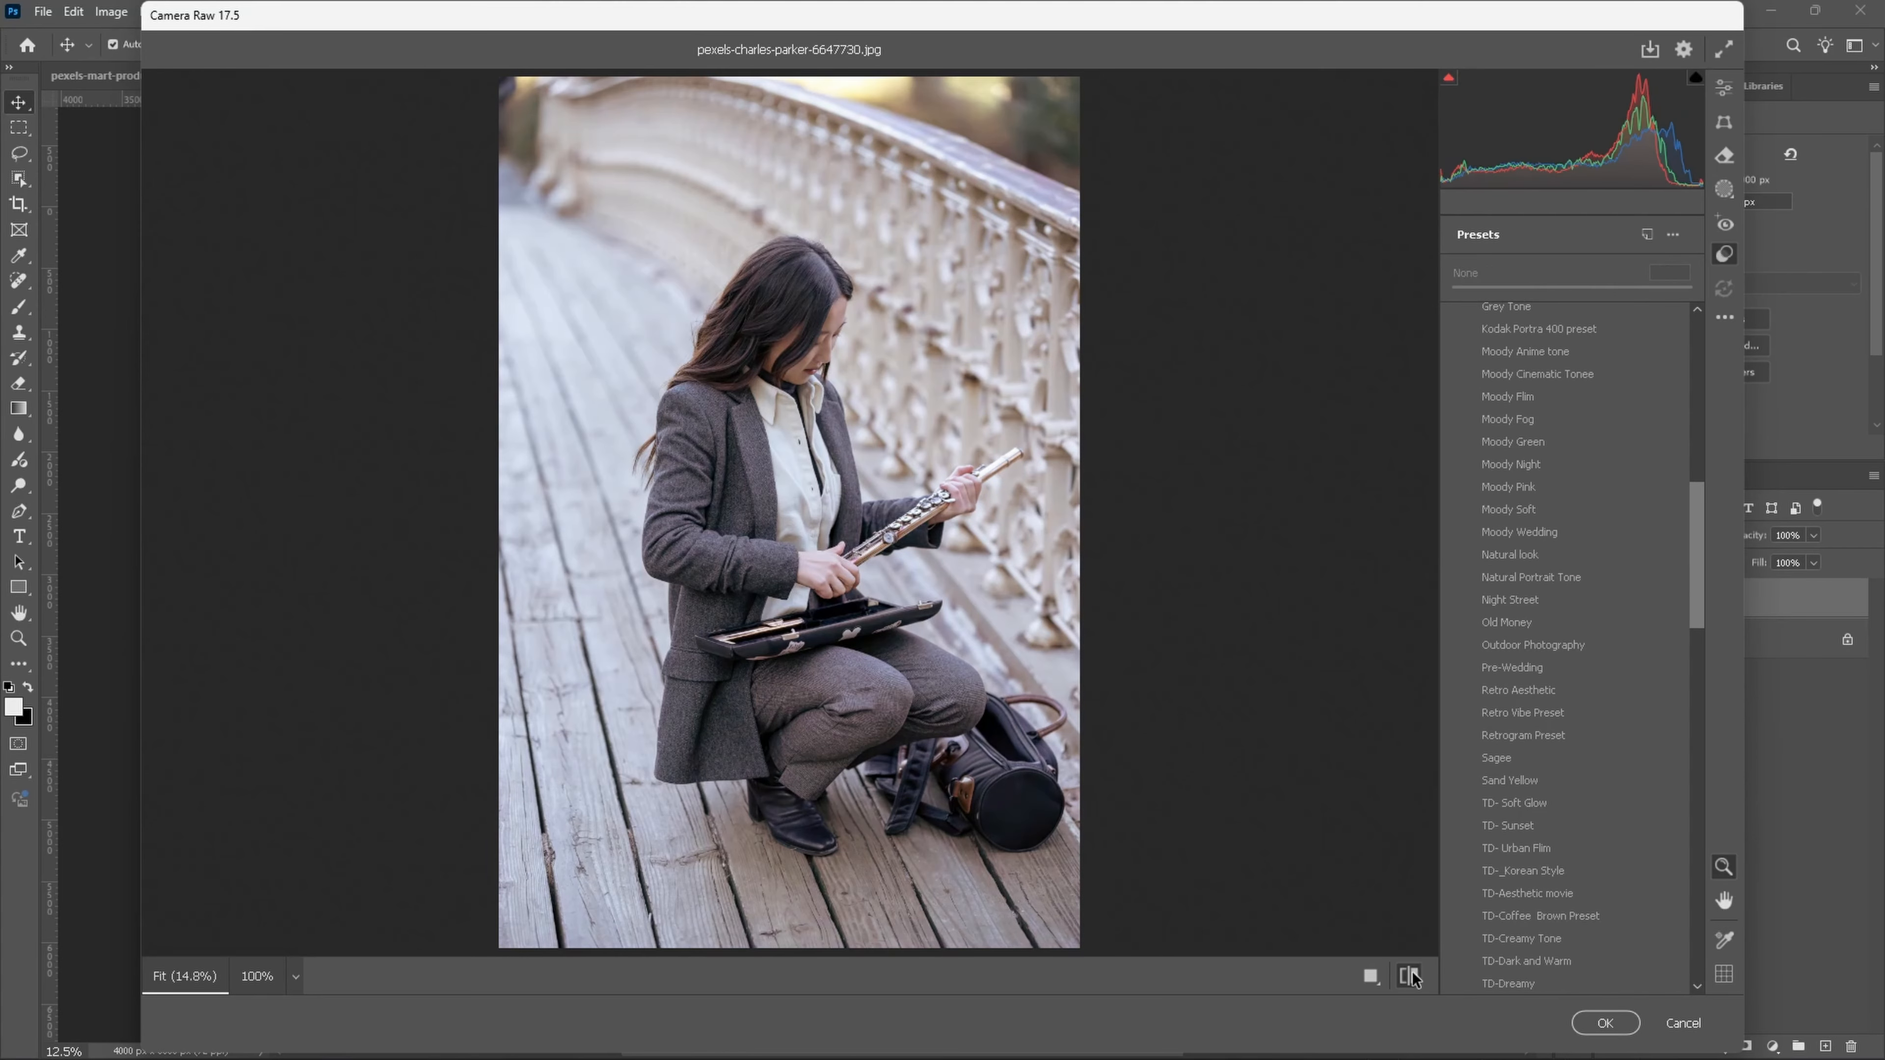
pyautogui.click(1724, 87)
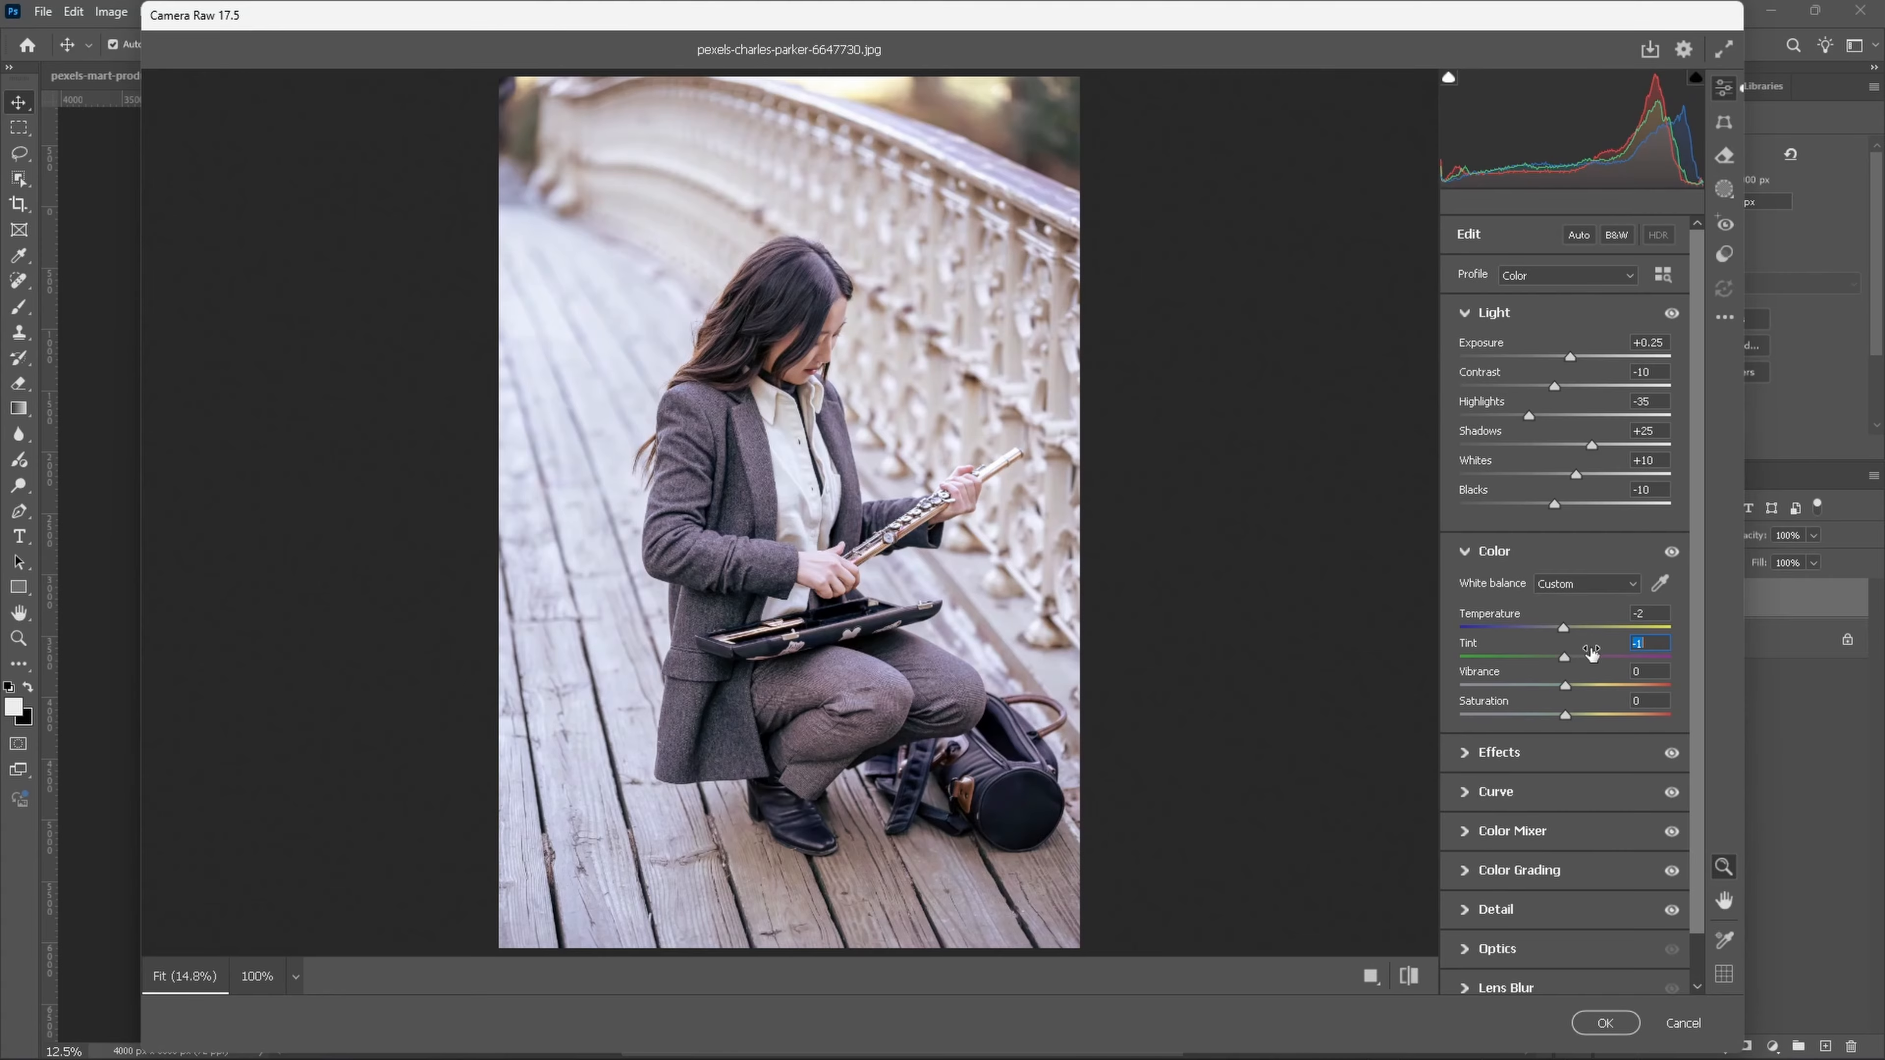
pyautogui.click(1624, 1018)
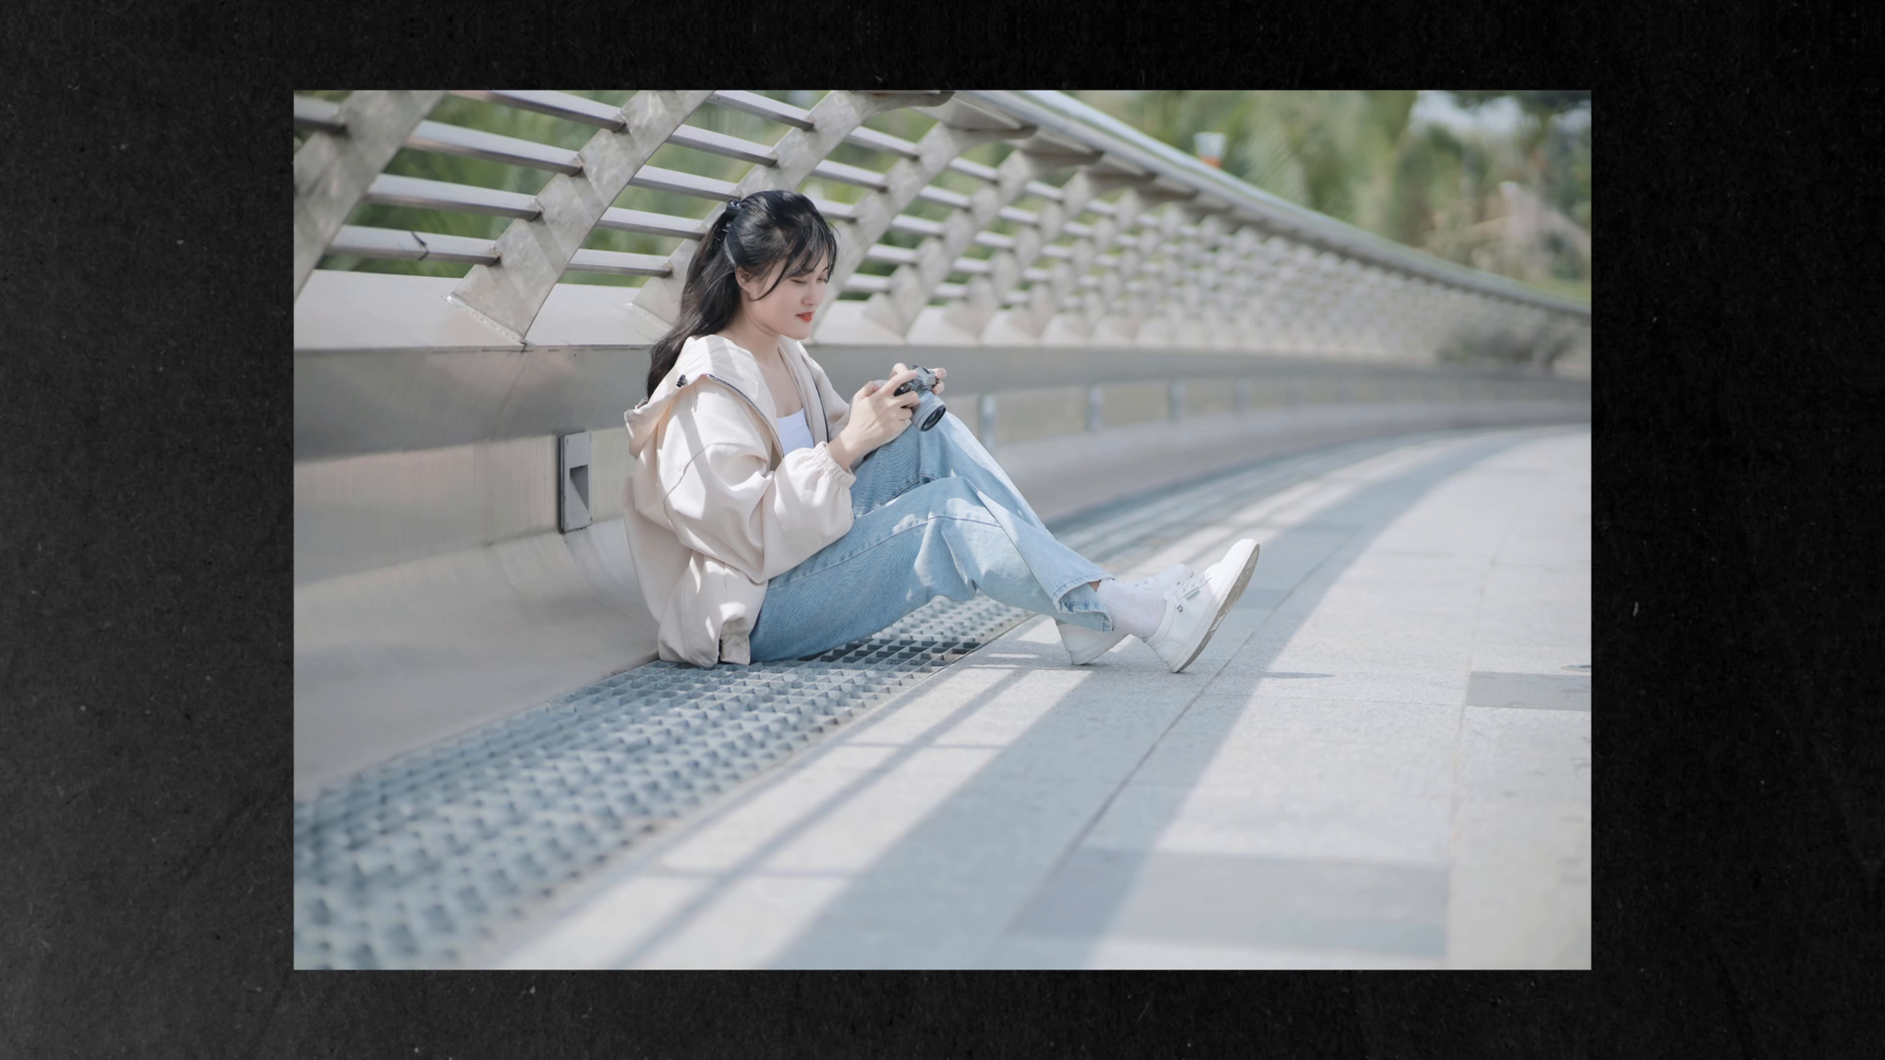